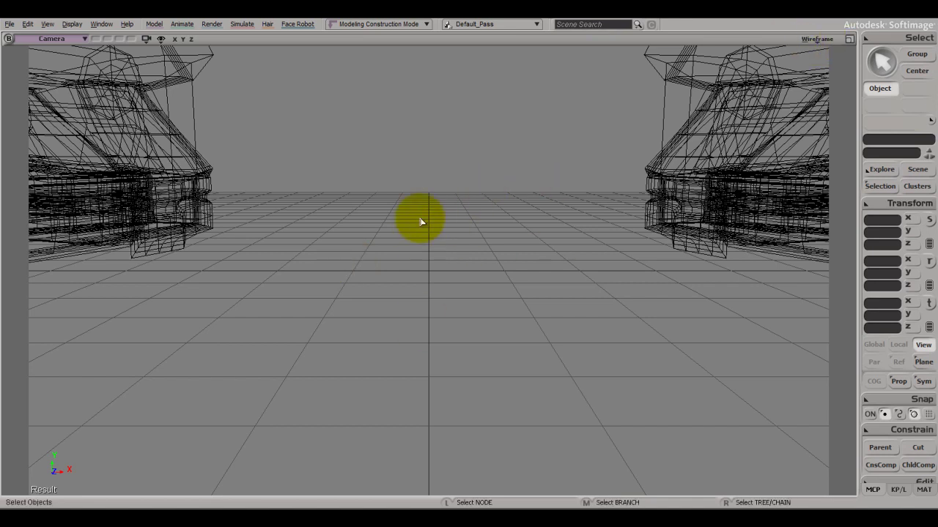
Bring the wireframe robot character into view and switch the viewport's display mode to Shaded.
{"action": "scroll", "coordinate": [461, 225], "scroll_direction": "down", "scroll_amount": 5}
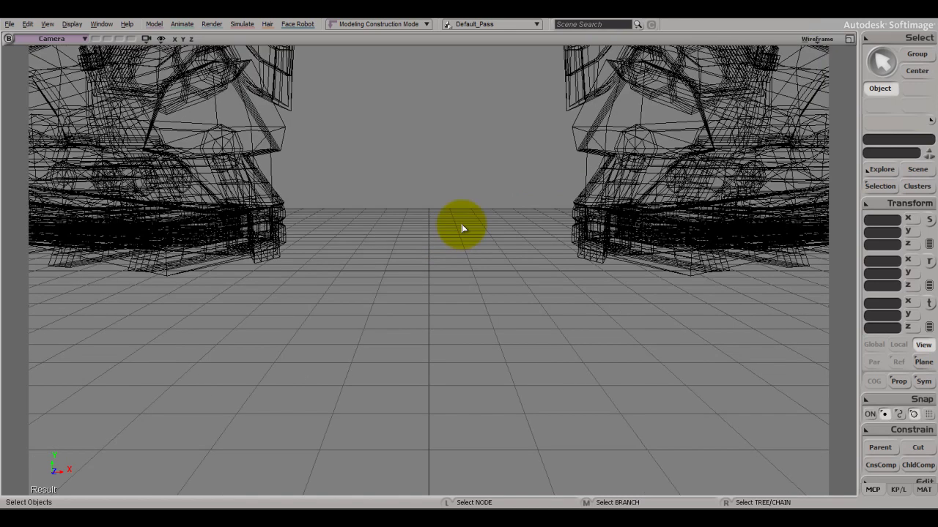
{"action": "key", "text": "z"}
{"action": "left_click_drag", "start_coordinate": [445, 107], "coordinate": [431, 189]}
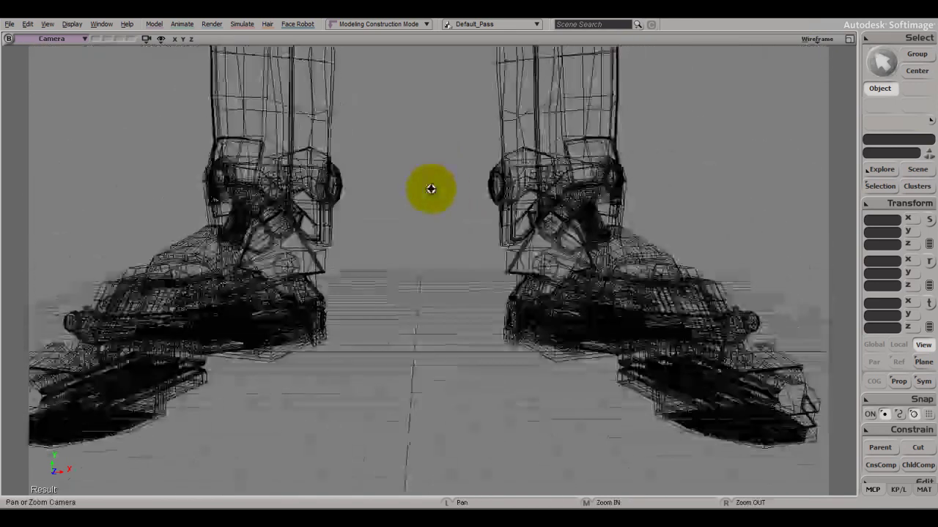
{"action": "key", "text": "s"}
{"action": "right_click_drag", "start_coordinate": [431, 189], "coordinate": [471, 199]}
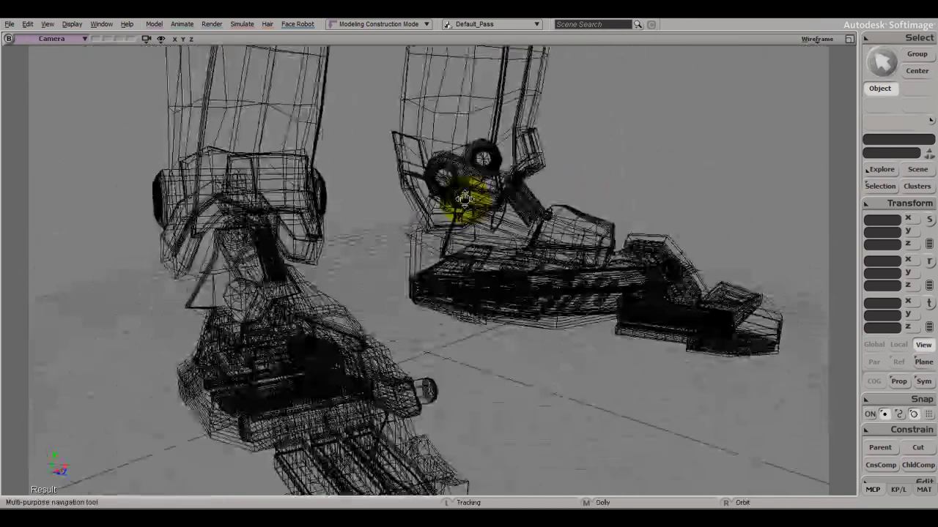
{"action": "scroll", "coordinate": [607, 145], "scroll_direction": "down", "scroll_amount": 4}
{"action": "key", "text": "z"}
{"action": "left_click_drag", "start_coordinate": [444, 144], "coordinate": [444, 225]}
{"action": "scroll", "coordinate": [449, 228], "scroll_direction": "down", "scroll_amount": 3}
{"action": "key", "text": "z"}
{"action": "left_click_drag", "start_coordinate": [446, 193], "coordinate": [439, 311]}
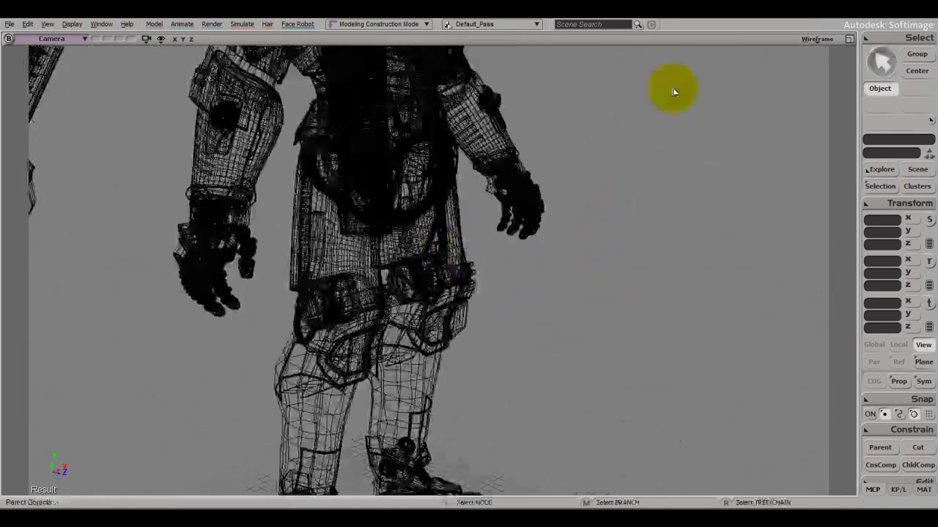
{"action": "left_click", "coordinate": [818, 40]}
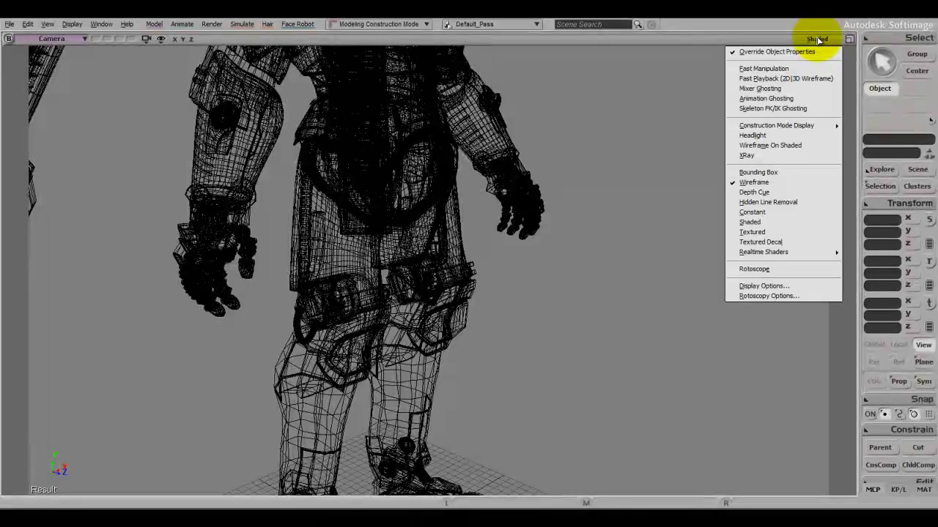
{"action": "left_click", "coordinate": [750, 222]}
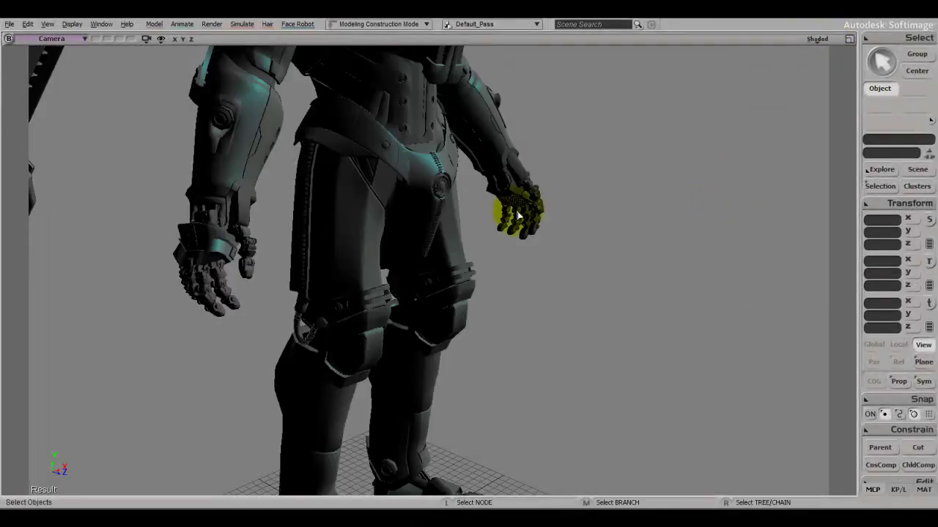
Frame the robot from the front and switch the viewport from the Camera to the User view.
{"action": "scroll", "coordinate": [521, 211], "scroll_direction": "down", "scroll_amount": 4}
{"action": "key", "text": "z"}
{"action": "left_click_drag", "start_coordinate": [480, 110], "coordinate": [512, 251]}
{"action": "key", "text": "s"}
{"action": "right_click_drag", "start_coordinate": [586, 252], "coordinate": [463, 276]}
{"action": "key", "text": "z"}
{"action": "left_click_drag", "start_coordinate": [463, 276], "coordinate": [421, 275]}
{"action": "left_click", "coordinate": [52, 41]}
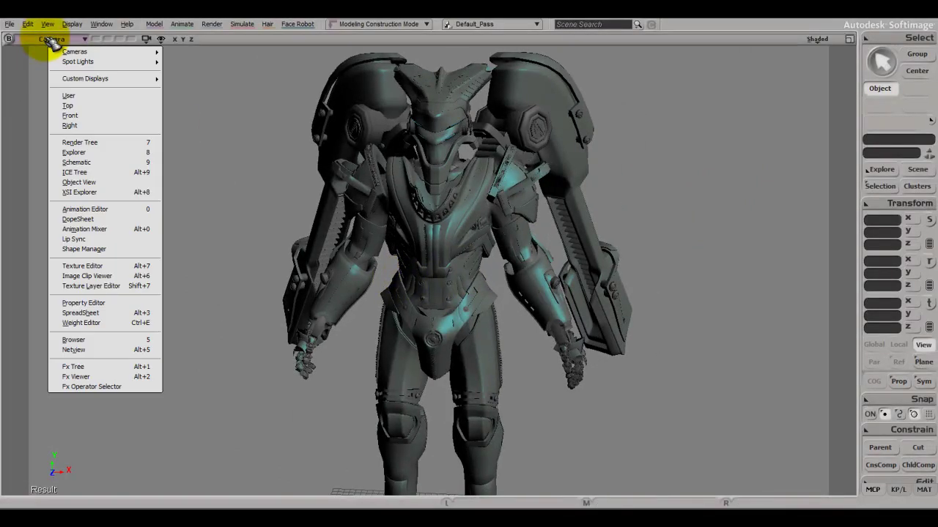
{"action": "left_click", "coordinate": [84, 97]}
Examine the whole shaded robot from the front, both sides and behind.
{"action": "left_click", "coordinate": [817, 39]}
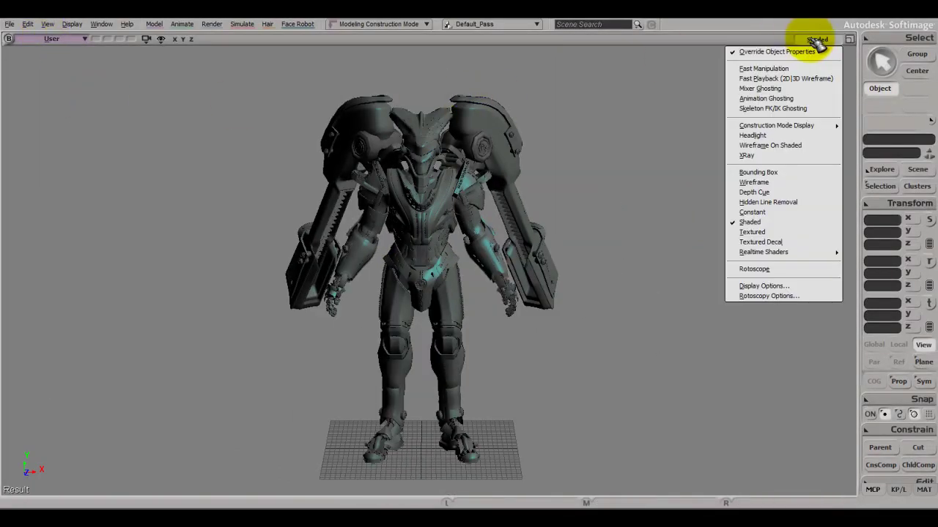
{"action": "key", "text": "s"}
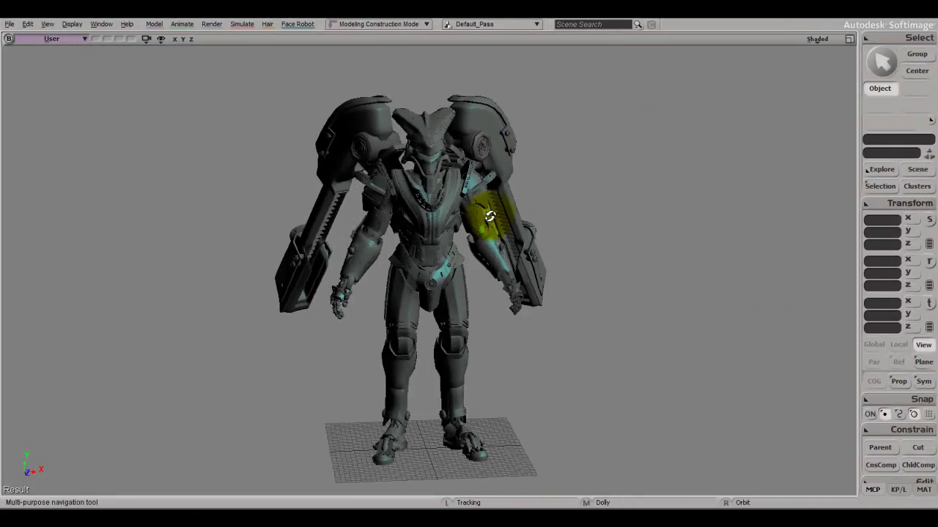
{"action": "right_click_drag", "start_coordinate": [452, 206], "coordinate": [494, 207]}
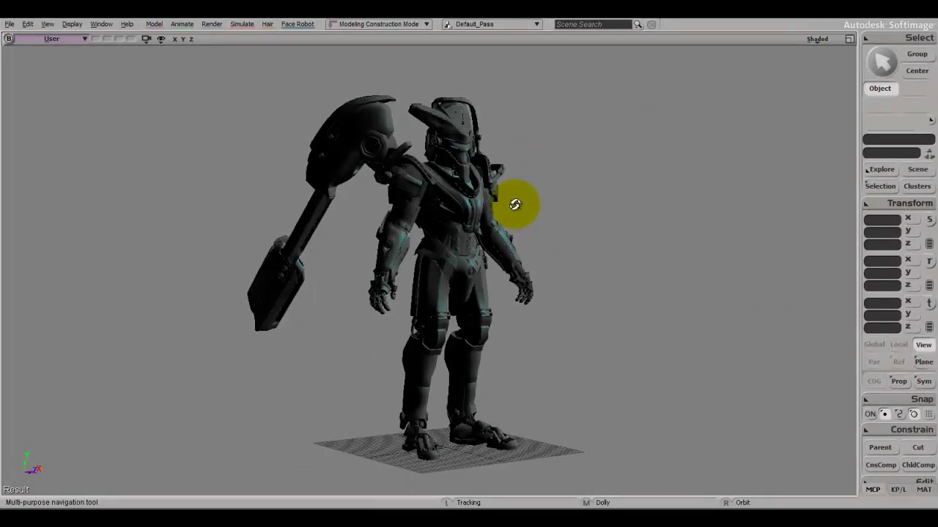
{"action": "right_click_drag", "start_coordinate": [558, 202], "coordinate": [454, 211]}
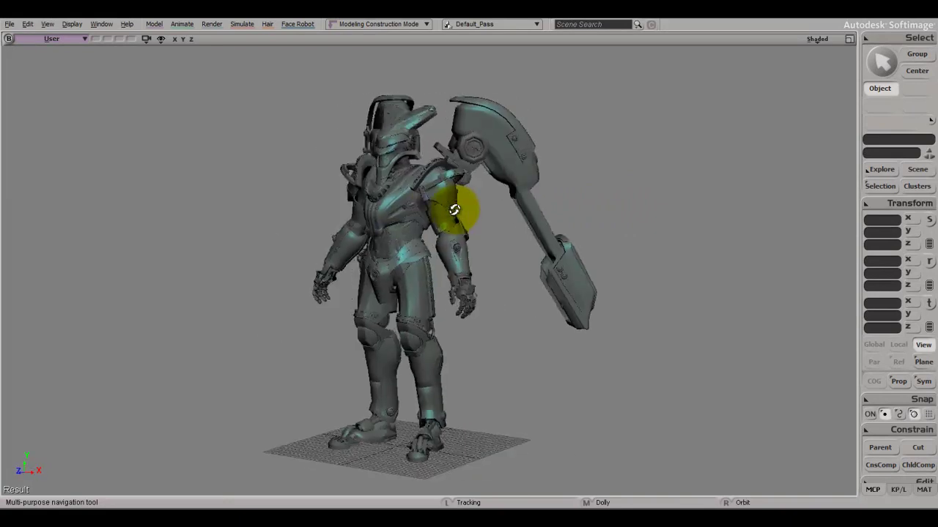
{"action": "right_click_drag", "start_coordinate": [306, 203], "coordinate": [324, 213]}
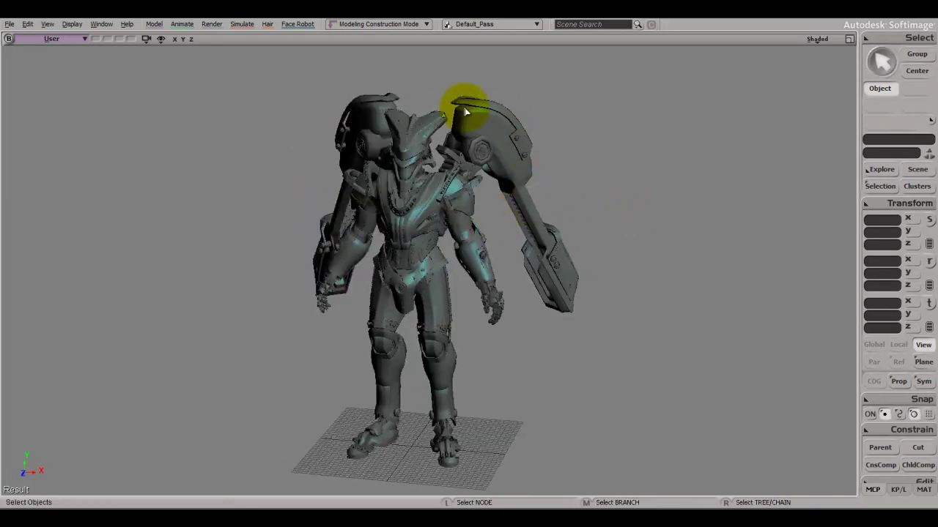
{"action": "key", "text": "s"}
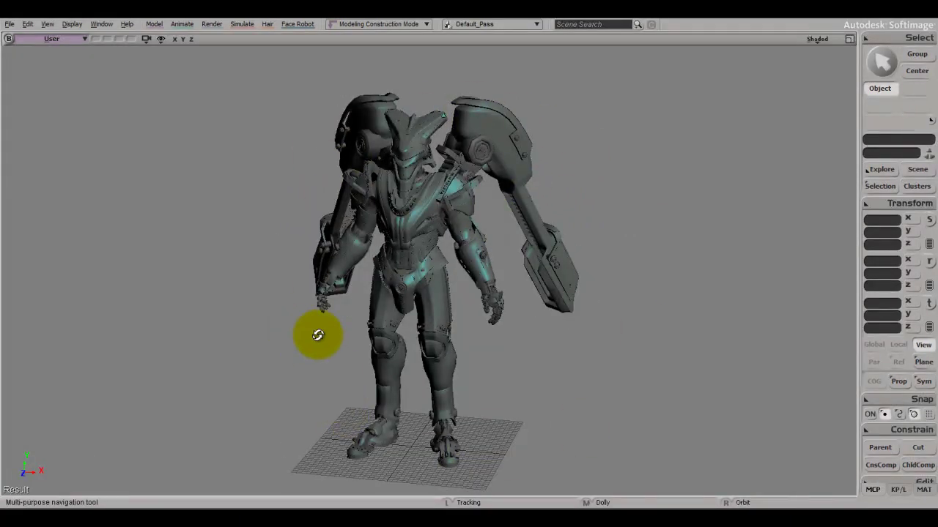
{"action": "right_click_drag", "start_coordinate": [426, 322], "coordinate": [537, 114]}
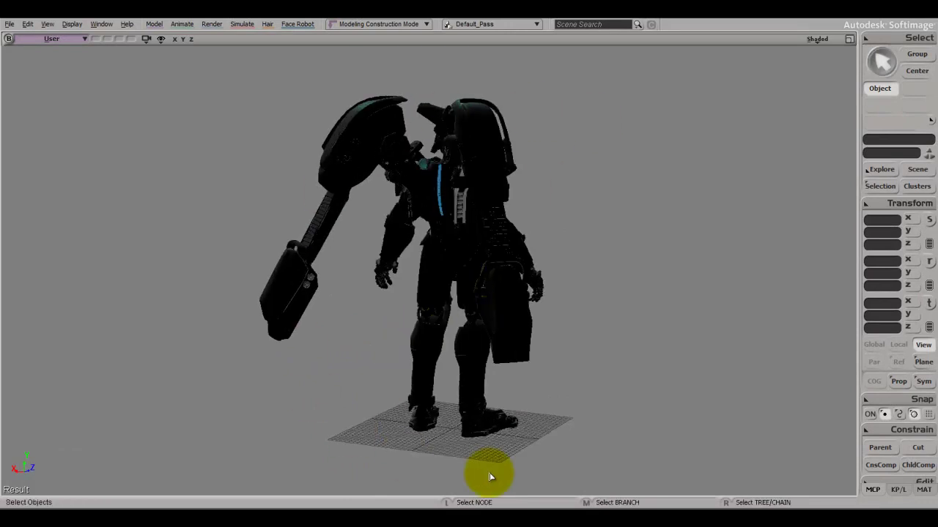
{"action": "key", "text": "s"}
{"action": "right_click_drag", "start_coordinate": [672, 255], "coordinate": [597, 250]}
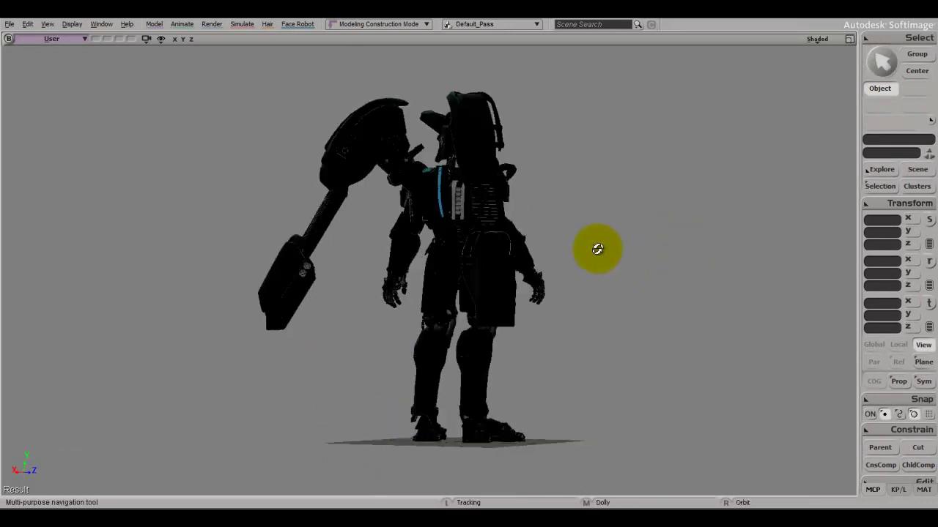
Inspect the robot's back up close, then go back to a front view of the whole figure.
{"action": "scroll", "coordinate": [562, 274], "scroll_direction": "up", "scroll_amount": 5}
{"action": "key", "text": "z"}
{"action": "left_click_drag", "start_coordinate": [381, 222], "coordinate": [234, 352]}
{"action": "key", "text": "s"}
{"action": "right_click_drag", "start_coordinate": [318, 247], "coordinate": [474, 230]}
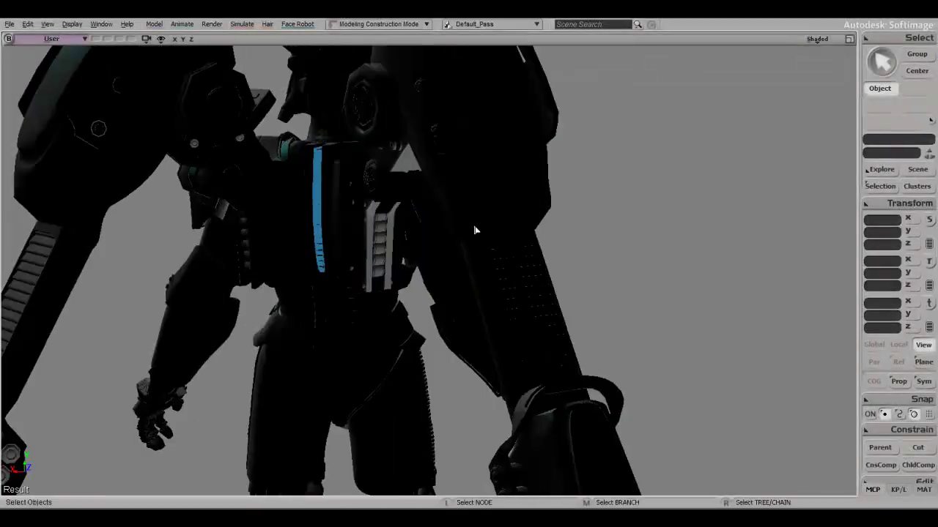
{"action": "left_click", "coordinate": [366, 230]}
{"action": "left_click", "coordinate": [656, 213]}
{"action": "key", "text": "s"}
{"action": "right_click_drag", "start_coordinate": [327, 274], "coordinate": [586, 217]}
{"action": "key", "text": "z"}
{"action": "left_click_drag", "start_coordinate": [586, 218], "coordinate": [461, 256]}
{"action": "scroll", "coordinate": [461, 256], "scroll_direction": "down", "scroll_amount": 5}
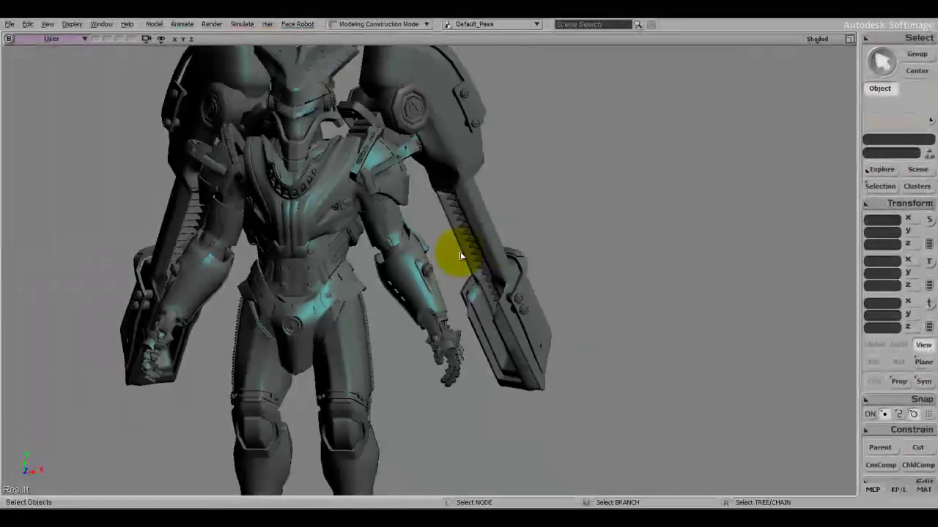
{"action": "key", "text": "s"}
{"action": "right_click_drag", "start_coordinate": [405, 248], "coordinate": [415, 248]}
{"action": "key", "text": "z"}
{"action": "left_click_drag", "start_coordinate": [419, 293], "coordinate": [421, 277]}
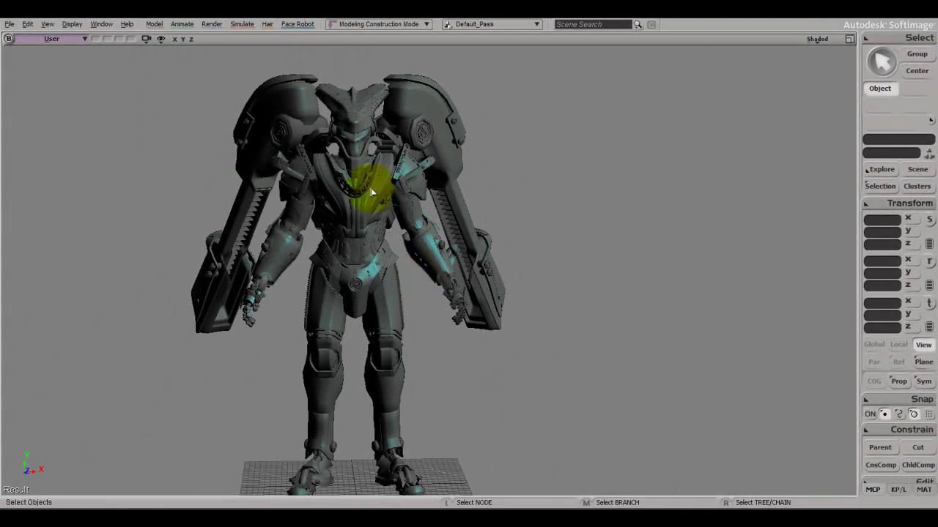
Enable the head light with Specular in the User camera's display options and close the settings.
{"action": "left_click", "coordinate": [817, 39]}
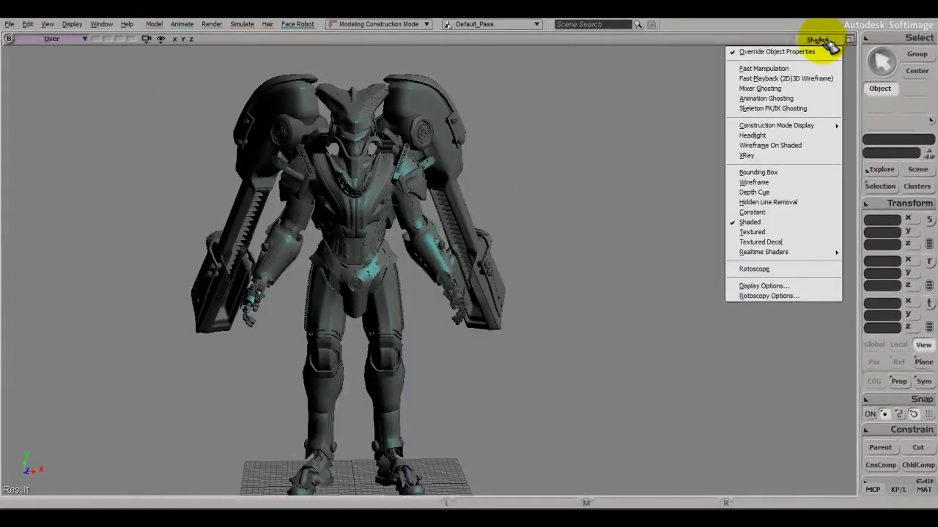
{"action": "left_click", "coordinate": [786, 286]}
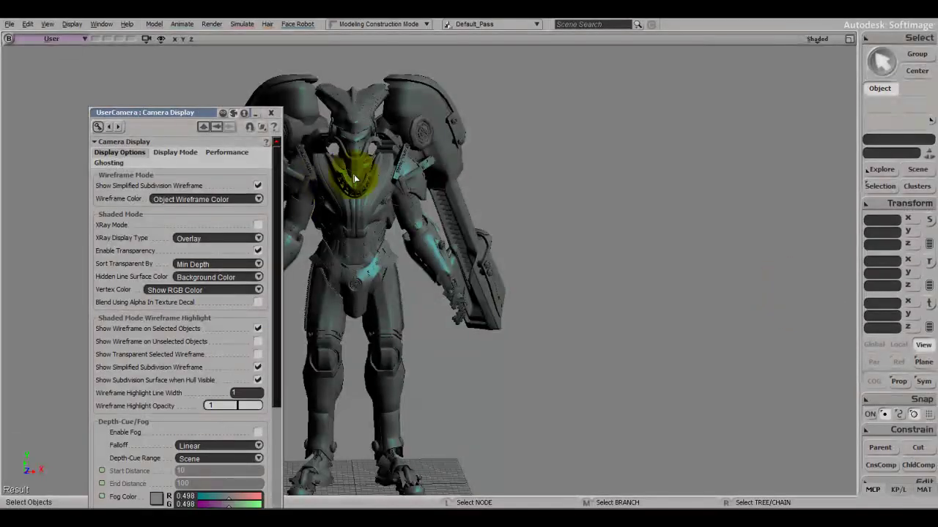
{"action": "left_click_drag", "start_coordinate": [283, 203], "coordinate": [262, 381]}
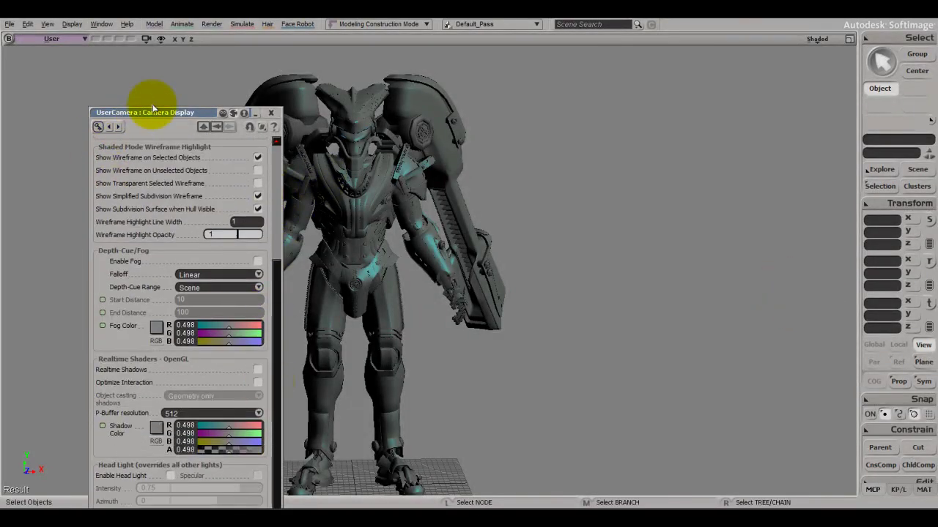
{"action": "left_click_drag", "start_coordinate": [161, 112], "coordinate": [180, 35]}
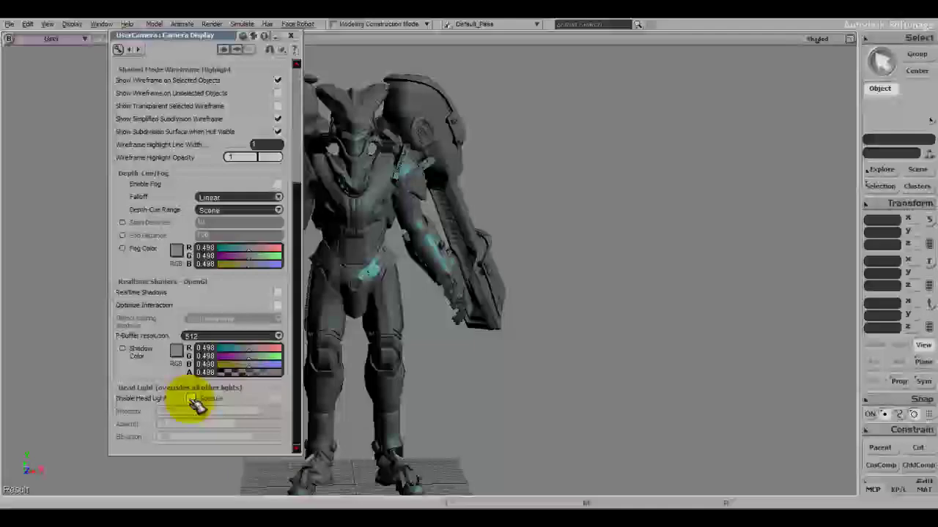
{"action": "left_click", "coordinate": [192, 403]}
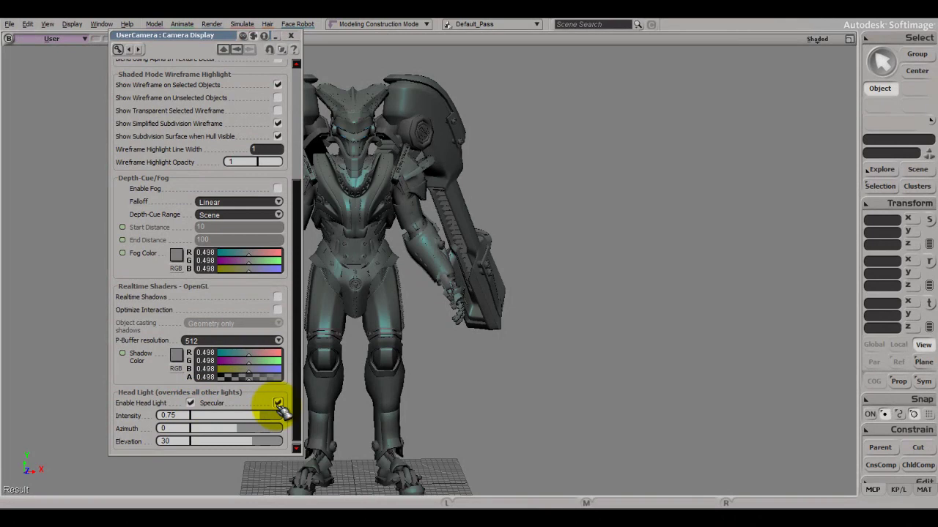
{"action": "left_click", "coordinate": [293, 37]}
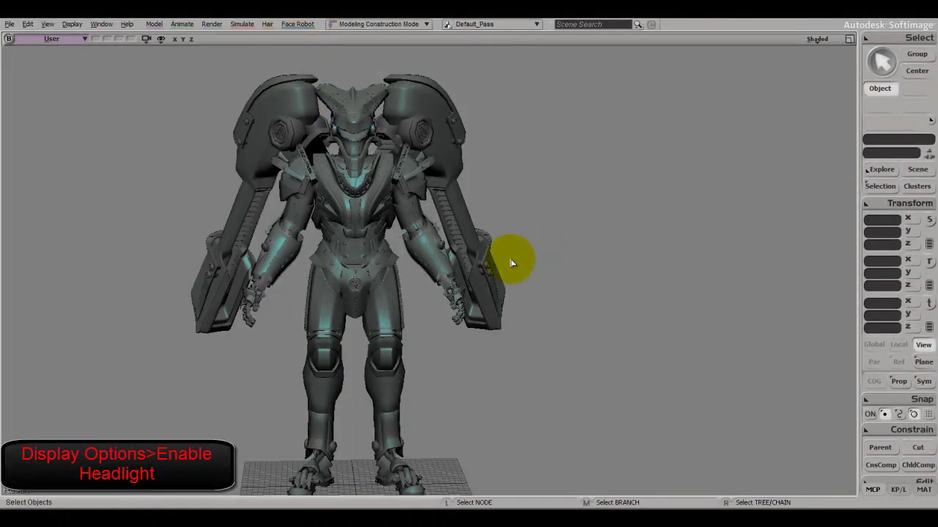
Select the mesh of one large shoulder-mounted mechanical arm with a selection rectangle, then clear the selection.
{"action": "scroll", "coordinate": [380, 270], "scroll_direction": "up", "scroll_amount": 2}
{"action": "key", "text": "z"}
{"action": "left_click_drag", "start_coordinate": [362, 247], "coordinate": [377, 253]}
{"action": "key", "text": "s"}
{"action": "right_click_drag", "start_coordinate": [436, 192], "coordinate": [427, 203]}
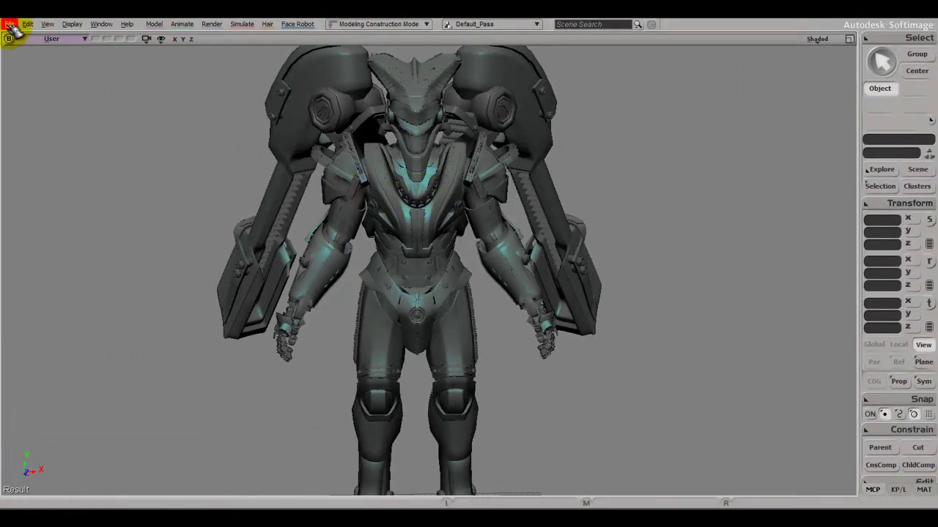
{"action": "left_click_drag", "start_coordinate": [151, 180], "coordinate": [213, 280]}
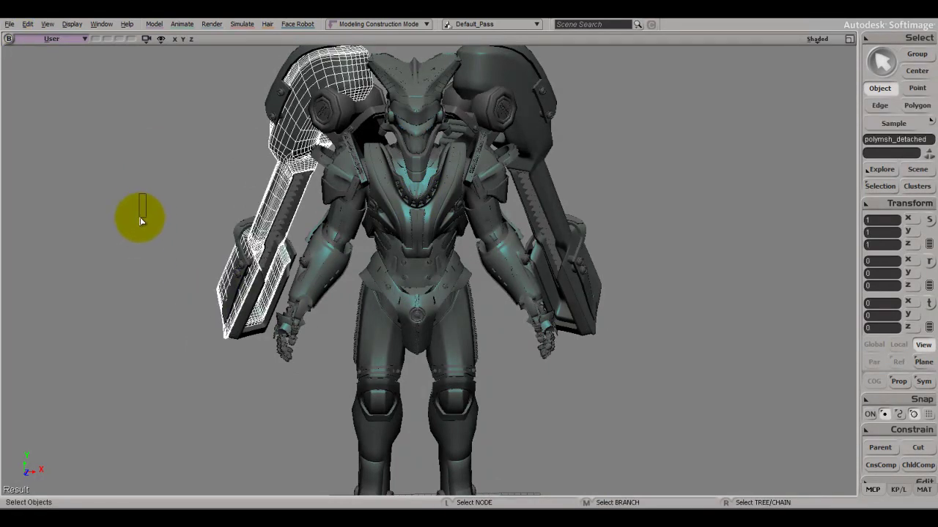
{"action": "left_click", "coordinate": [140, 211]}
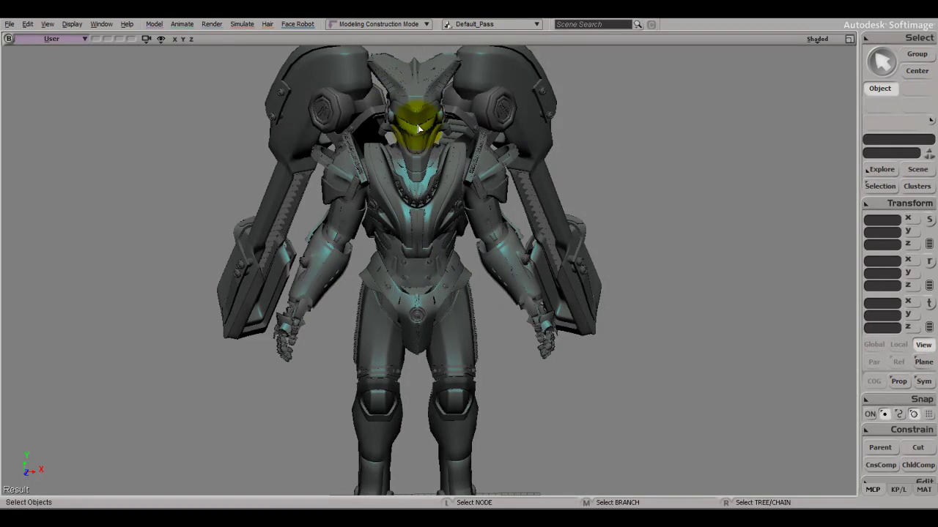
Select the robot's face mask mesh and frame it closely in the viewport.
{"action": "key", "text": "s"}
{"action": "right_click_drag", "start_coordinate": [469, 248], "coordinate": [521, 258]}
{"action": "left_click", "coordinate": [448, 122]}
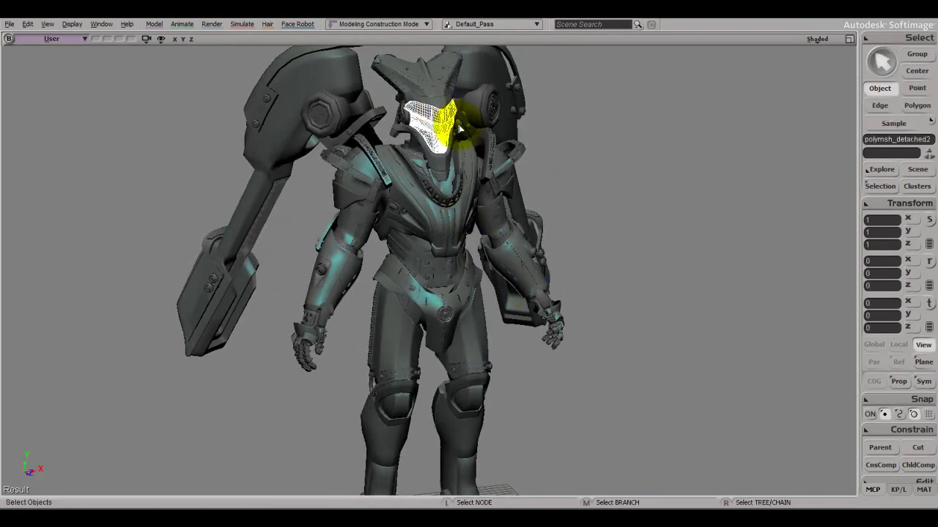
{"action": "key", "text": "f"}
{"action": "key", "text": "s"}
{"action": "right_click_drag", "start_coordinate": [503, 330], "coordinate": [513, 315]}
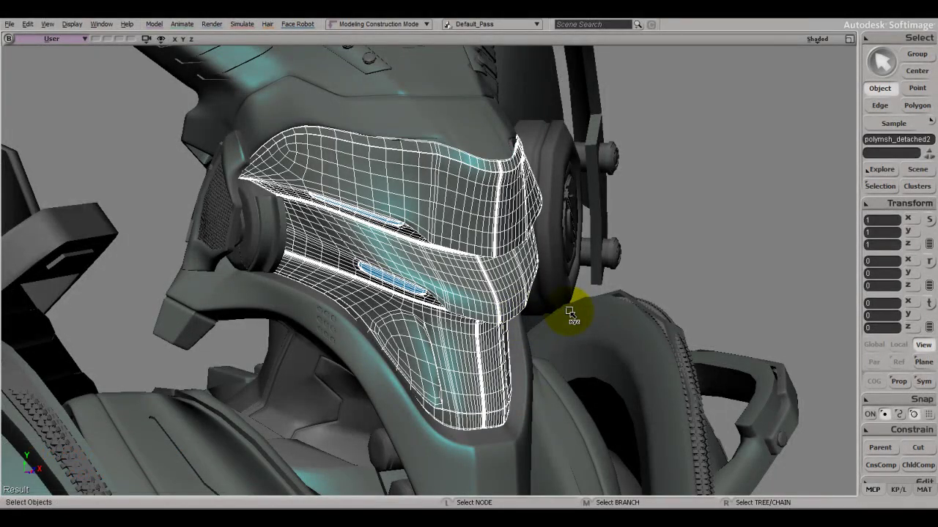
Try to move the face mask away from the helmet with the Translate tool, and undo the move.
{"action": "key", "text": "v"}
{"action": "key", "text": "s"}
{"action": "right_click_drag", "start_coordinate": [532, 328], "coordinate": [554, 345]}
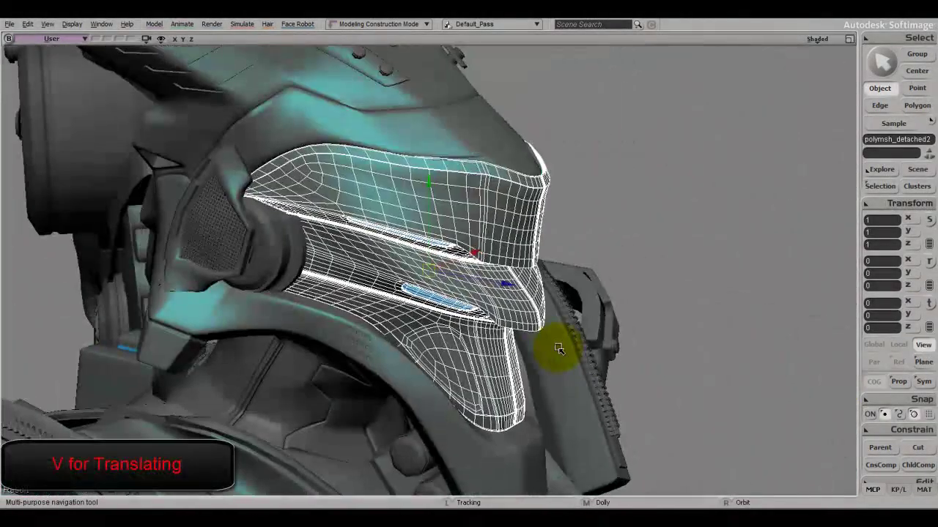
{"action": "key", "text": "v"}
{"action": "left_click_drag", "start_coordinate": [566, 296], "coordinate": [285, 251]}
{"action": "left_click_drag", "start_coordinate": [382, 262], "coordinate": [726, 308]}
{"action": "key", "text": "ctrl+z"}
From the opposite side of the head, try two more translations of the face mask and undo each.
{"action": "right_click_drag", "start_coordinate": [726, 310], "coordinate": [419, 324]}
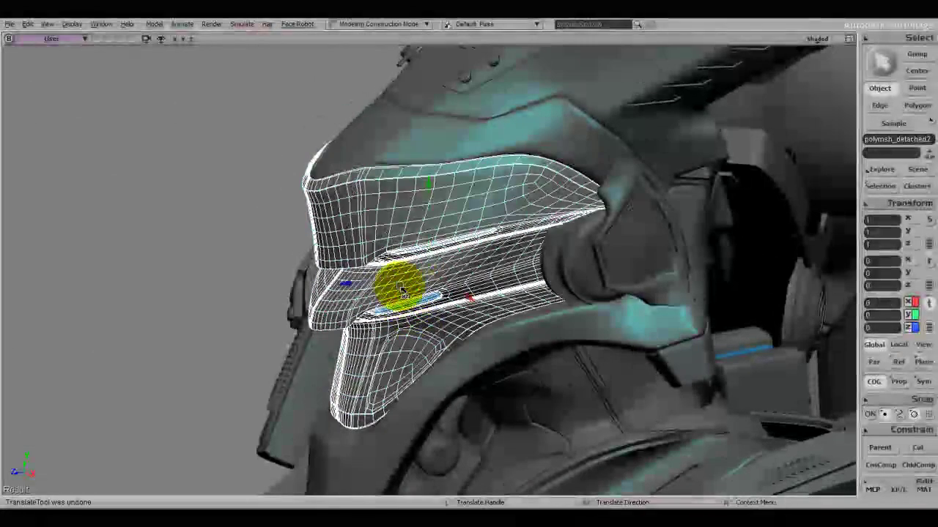
{"action": "left_click_drag", "start_coordinate": [401, 289], "coordinate": [455, 301]}
{"action": "key", "text": "ctrl+z"}
{"action": "right_click_drag", "start_coordinate": [479, 301], "coordinate": [544, 377]}
{"action": "left_click_drag", "start_coordinate": [543, 378], "coordinate": [479, 304]}
{"action": "key", "text": "ctrl+z"}
Try moving the face mask with the vertical-axis and centre handles of the Translate tool, and undo the moves.
{"action": "mouse_move", "coordinate": [430, 193]}
{"action": "left_mouse_down"}
{"action": "mouse_move", "coordinate": [415, 156]}
{"action": "mouse_move", "coordinate": [419, 196]}
{"action": "left_mouse_up"}
{"action": "mouse_move", "coordinate": [431, 277]}
{"action": "left_mouse_down"}
{"action": "mouse_move", "coordinate": [477, 299]}
{"action": "mouse_move", "coordinate": [428, 280]}
{"action": "left_mouse_up"}
{"action": "key", "text": "ctrl+z"}
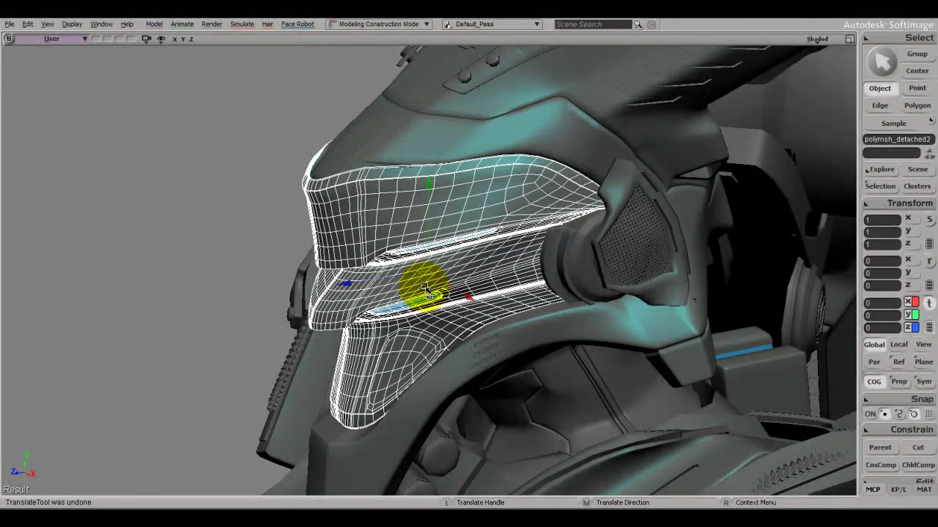
{"action": "left_click_drag", "start_coordinate": [390, 302], "coordinate": [368, 252]}
{"action": "key", "text": "ctrl+z"}
{"action": "key", "text": "alt+z"}
{"action": "key", "text": "alt+z"}
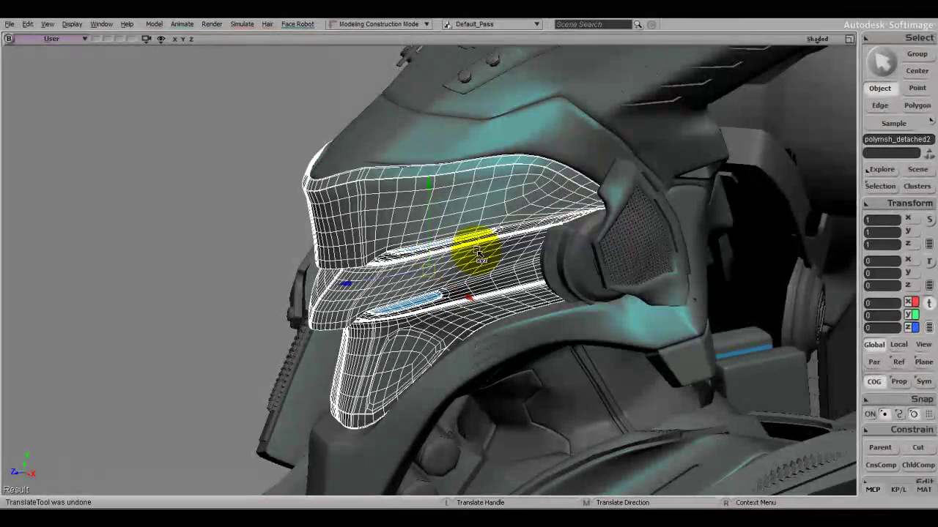
{"action": "left_click_drag", "start_coordinate": [468, 241], "coordinate": [537, 264]}
{"action": "key", "text": "ctrl+z"}
Try rotating the face mask with the Rotate tool, and undo the rotations.
{"action": "key", "text": "s"}
{"action": "right_click_drag", "start_coordinate": [391, 324], "coordinate": [484, 309]}
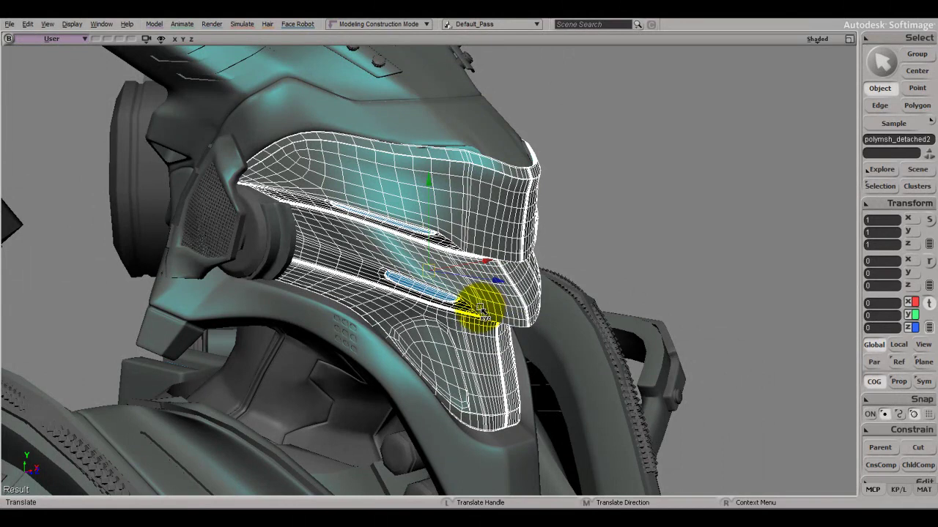
{"action": "key", "text": "c"}
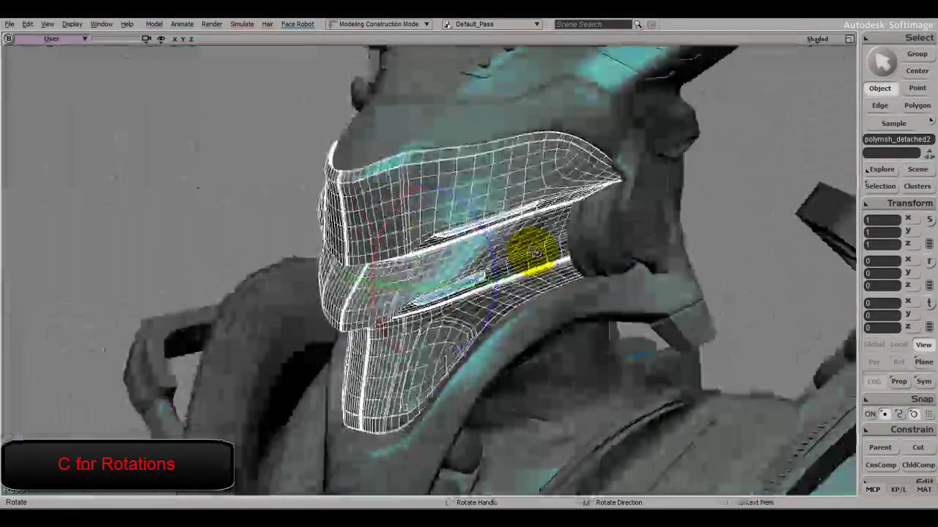
{"action": "right_click_drag", "start_coordinate": [523, 251], "coordinate": [397, 264]}
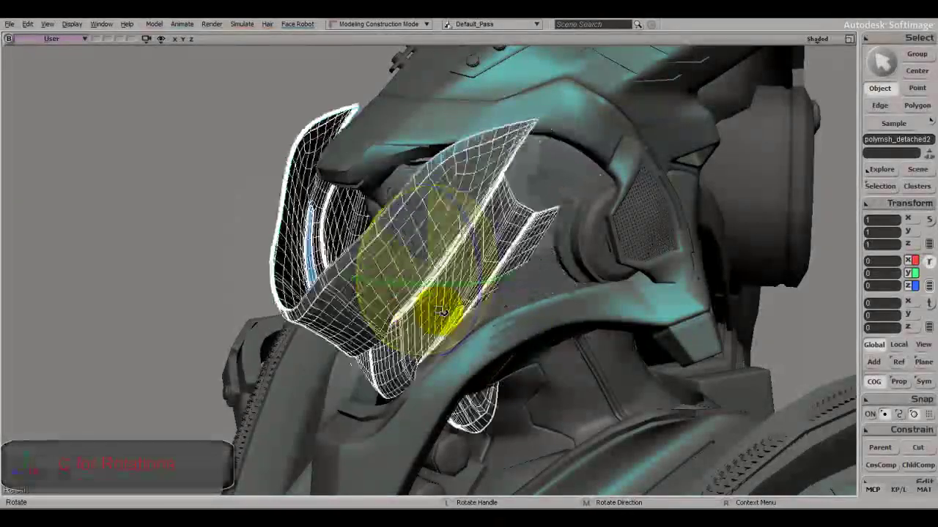
{"action": "key", "text": "ctrl+z"}
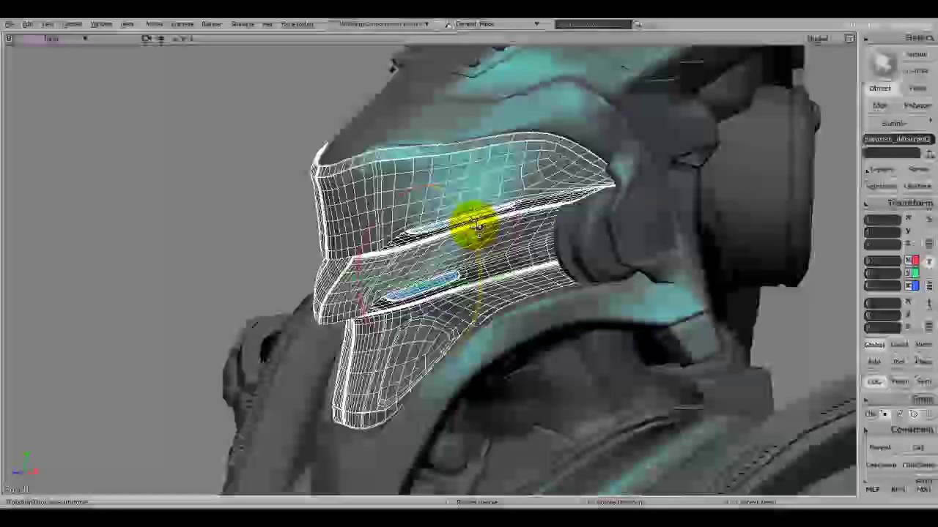
{"action": "key", "text": "ctrl+z"}
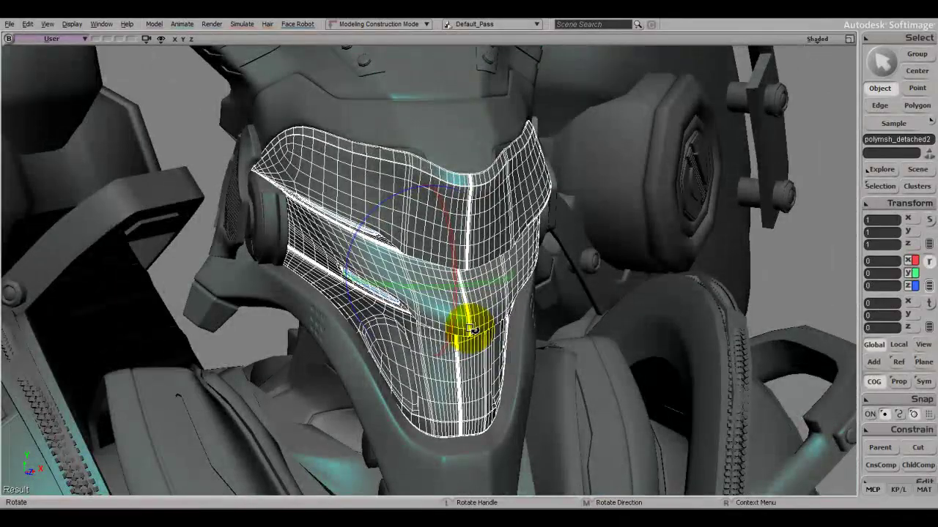
Try scaling the face mask along its depth, width and height with the Scale tool, and undo the scaling.
{"action": "key", "text": "x"}
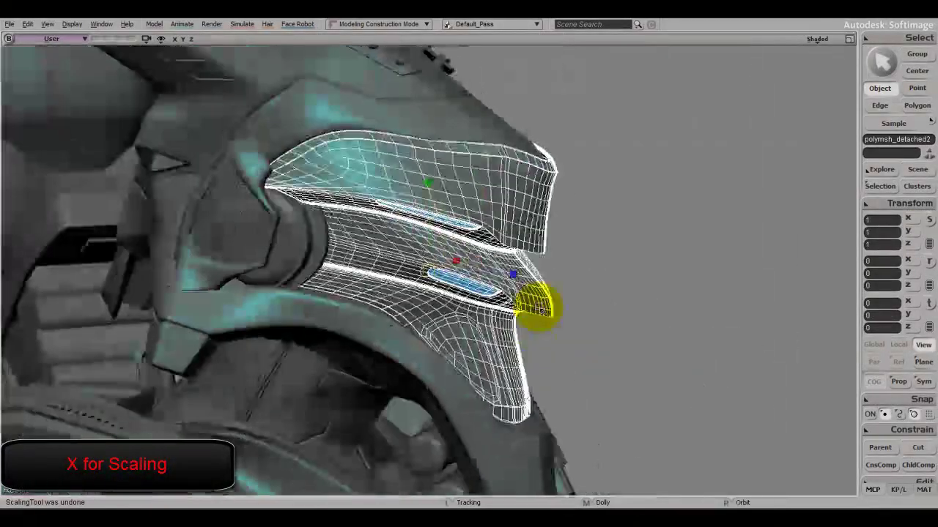
{"action": "key", "text": "ctrl+z"}
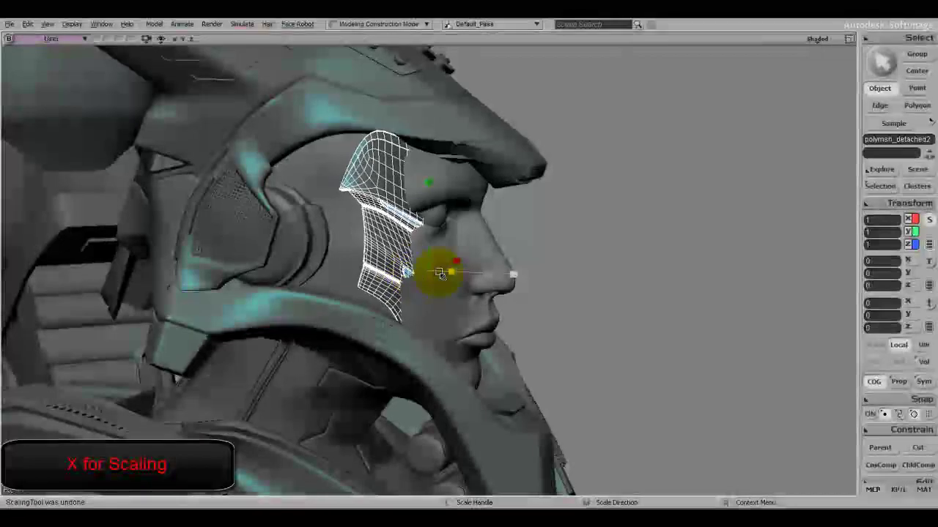
{"action": "left_click_drag", "start_coordinate": [440, 272], "coordinate": [691, 278]}
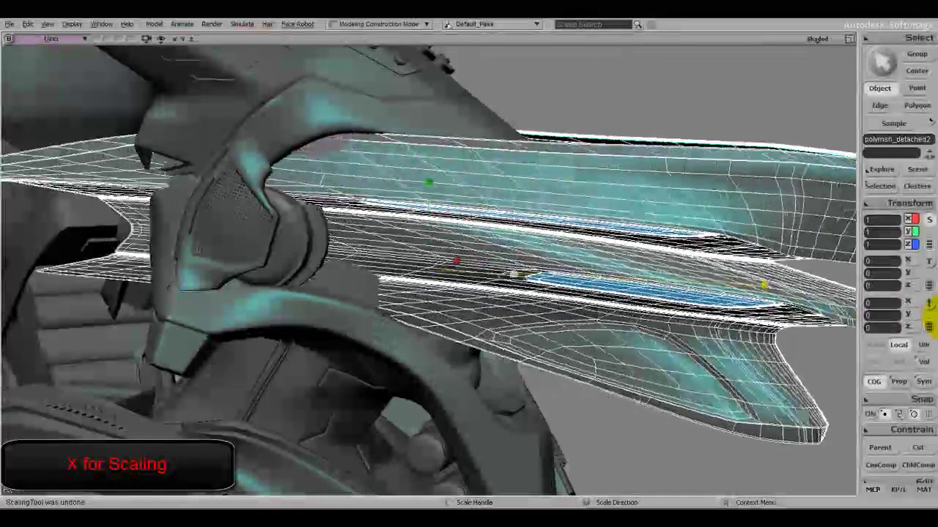
{"action": "left_click_drag", "start_coordinate": [764, 286], "coordinate": [712, 303]}
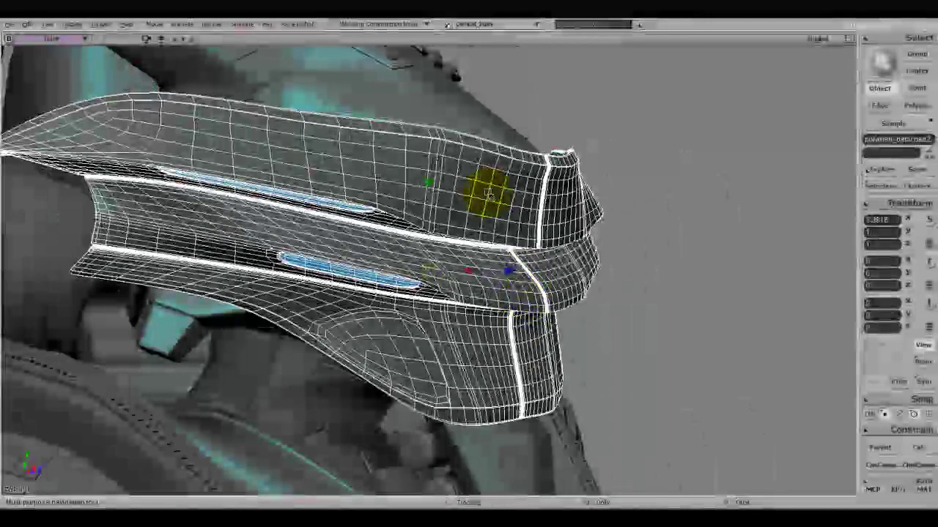
{"action": "left_click_drag", "start_coordinate": [429, 184], "coordinate": [444, 24]}
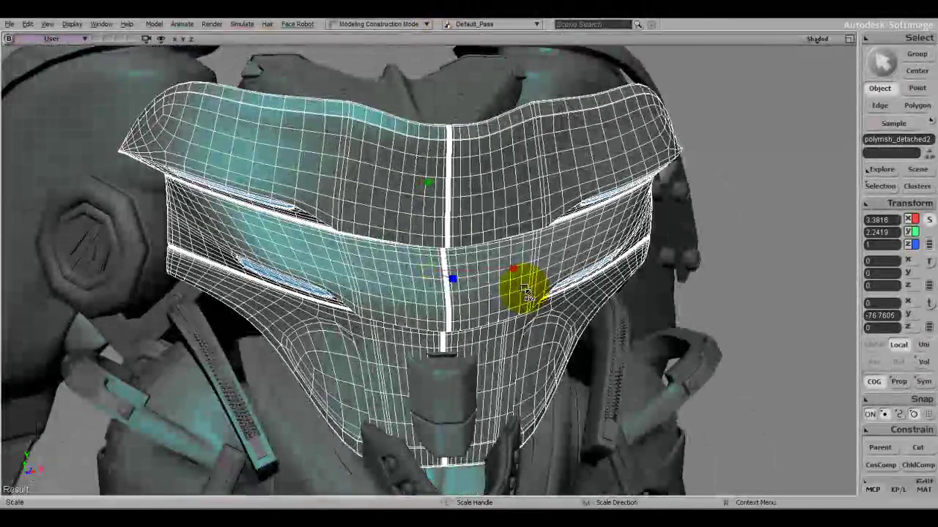
{"action": "key", "text": "ctrl+z"}
{"action": "key", "text": "ctrl+z"}
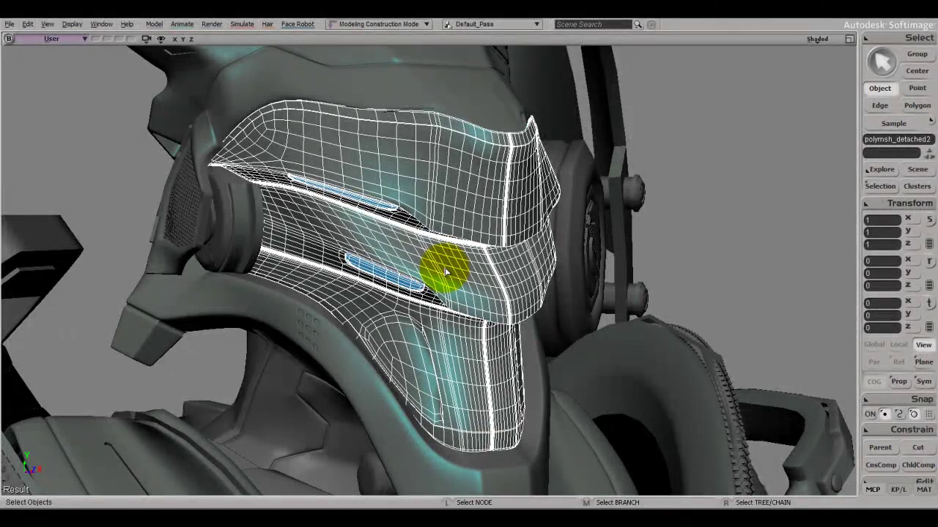
Select a block of points on the mask's chin, and a strip of polygons across its visor and chin.
{"action": "key", "text": "t"}
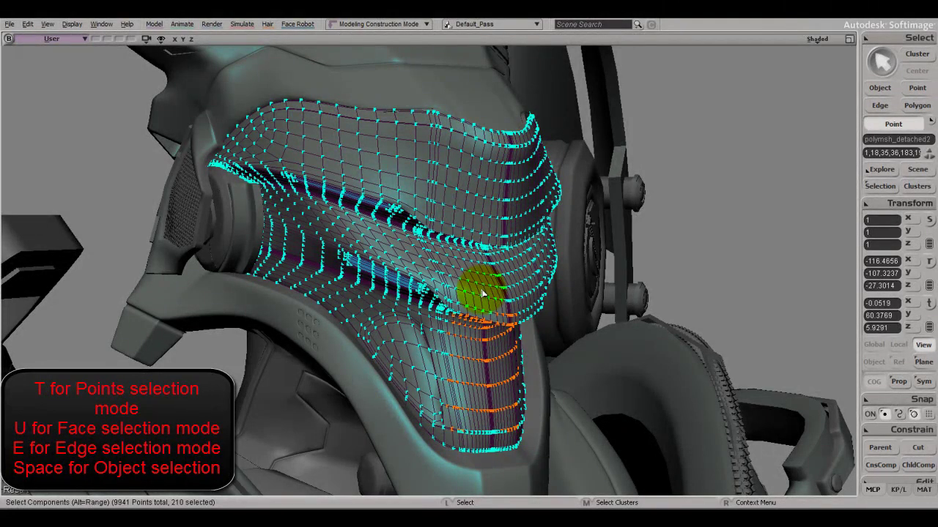
{"action": "key", "text": "u"}
{"action": "left_click_drag", "start_coordinate": [339, 226], "coordinate": [469, 151]}
{"action": "left_click_drag", "start_coordinate": [496, 239], "coordinate": [380, 326]}
{"action": "mouse_move", "coordinate": [546, 256]}
{"action": "left_mouse_down"}
{"action": "mouse_move", "coordinate": [461, 342]}
{"action": "mouse_move", "coordinate": [425, 283]}
{"action": "mouse_move", "coordinate": [460, 212]}
{"action": "mouse_move", "coordinate": [442, 376]}
{"action": "left_mouse_up"}
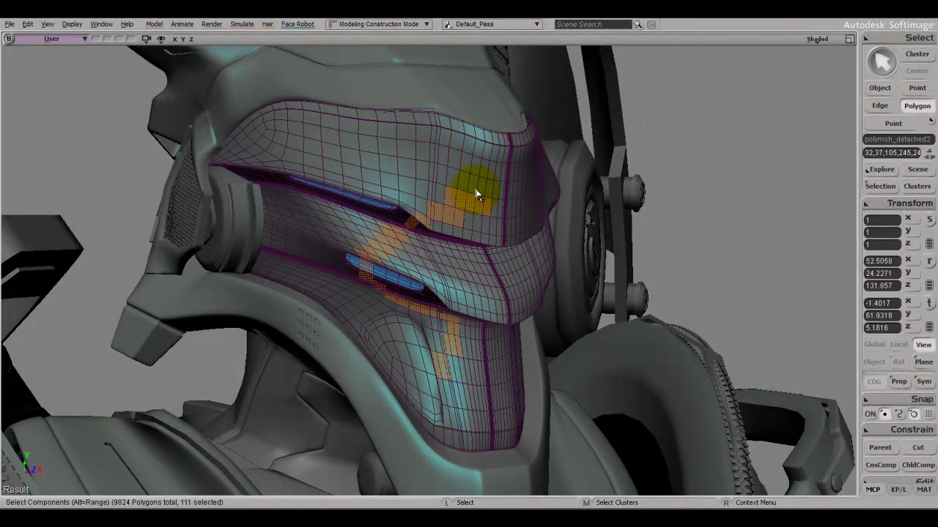
Select edges in several areas of the face mask, ending with a small group on the upper front.
{"action": "key", "text": "e"}
{"action": "mouse_move", "coordinate": [479, 182]}
{"action": "left_mouse_down"}
{"action": "mouse_move", "coordinate": [506, 268]}
{"action": "mouse_move", "coordinate": [422, 269]}
{"action": "left_mouse_up"}
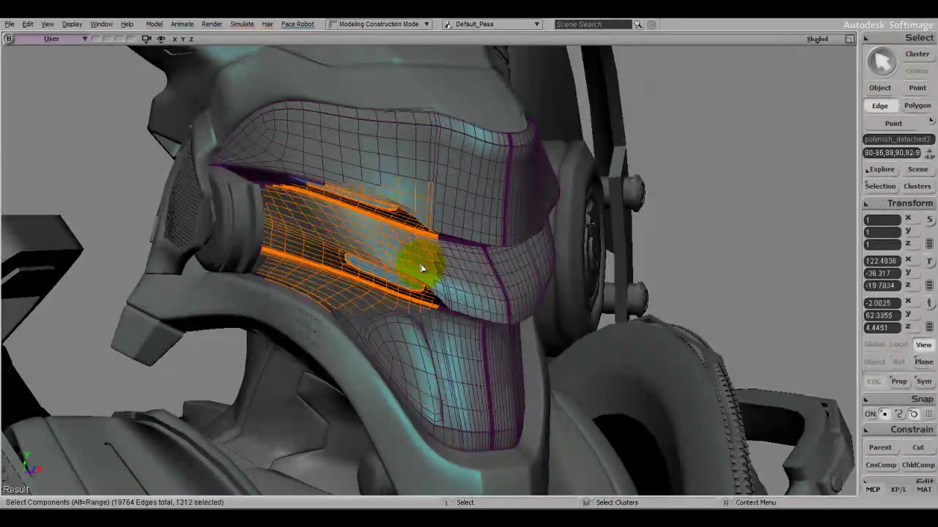
{"action": "left_click_drag", "start_coordinate": [429, 354], "coordinate": [506, 226]}
{"action": "left_click_drag", "start_coordinate": [396, 240], "coordinate": [506, 170]}
{"action": "left_click_drag", "start_coordinate": [460, 191], "coordinate": [478, 173]}
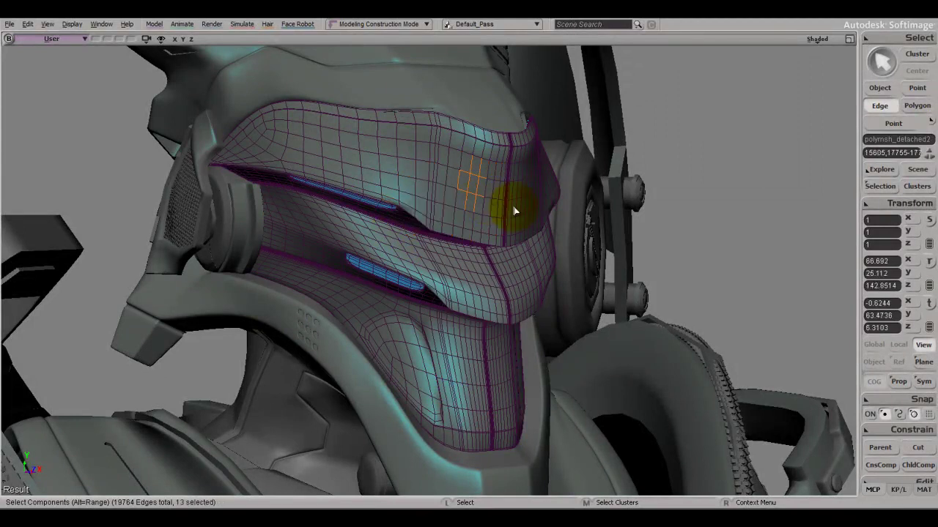
Frame the selected edges, try translating and scaling them, and undo each change.
{"action": "key", "text": "f"}
{"action": "key", "text": "v"}
{"action": "middle_click_drag", "start_coordinate": [445, 335], "coordinate": [428, 327]}
{"action": "key", "text": "ctrl+z"}
{"action": "key", "text": "x"}
{"action": "left_click_drag", "start_coordinate": [430, 272], "coordinate": [517, 323]}
{"action": "key", "text": "ctrl+z"}
Try rotating the selected edges about their common centre of gravity with COG enabled, and undo the rotation.
{"action": "key", "text": "c"}
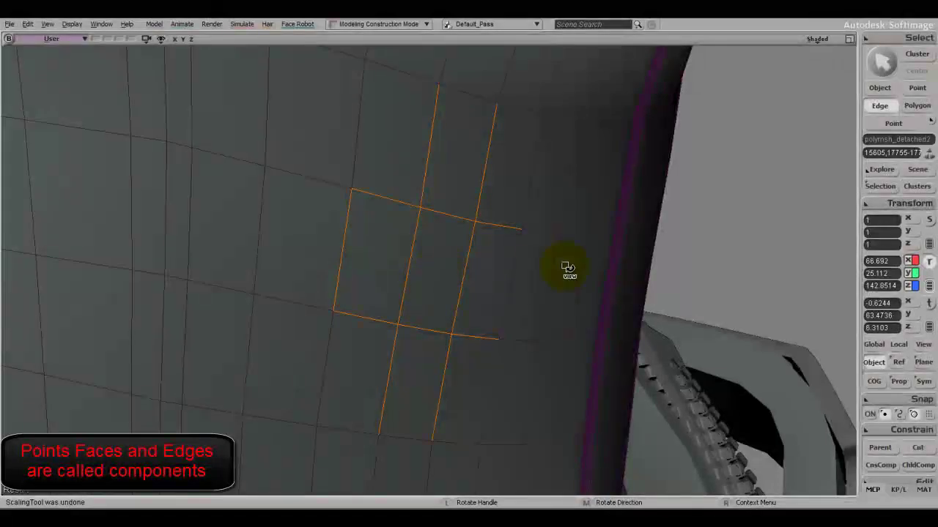
{"action": "left_click", "coordinate": [874, 382]}
{"action": "left_click_drag", "start_coordinate": [500, 245], "coordinate": [484, 263]}
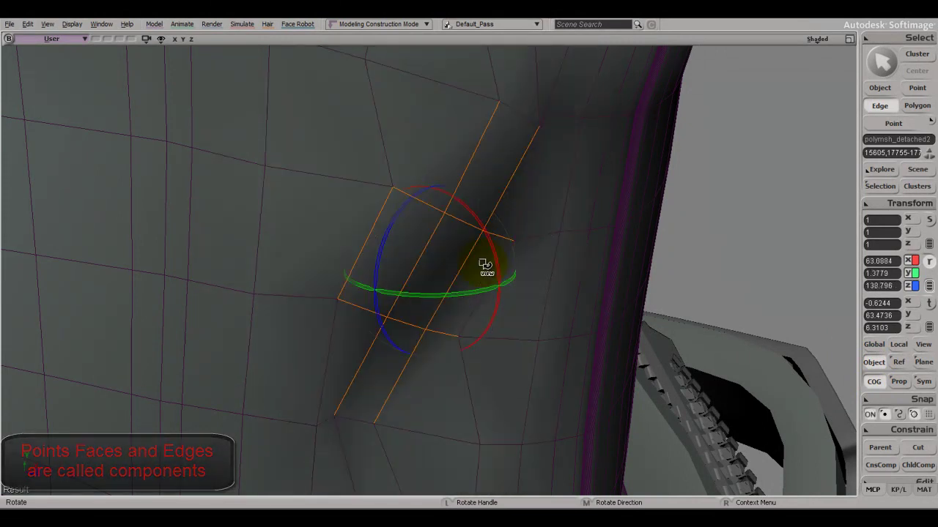
{"action": "key", "text": "ctrl+z"}
Deselect the face mask and select it again as a whole object.
{"action": "scroll", "coordinate": [455, 329], "scroll_direction": "down", "scroll_amount": 4}
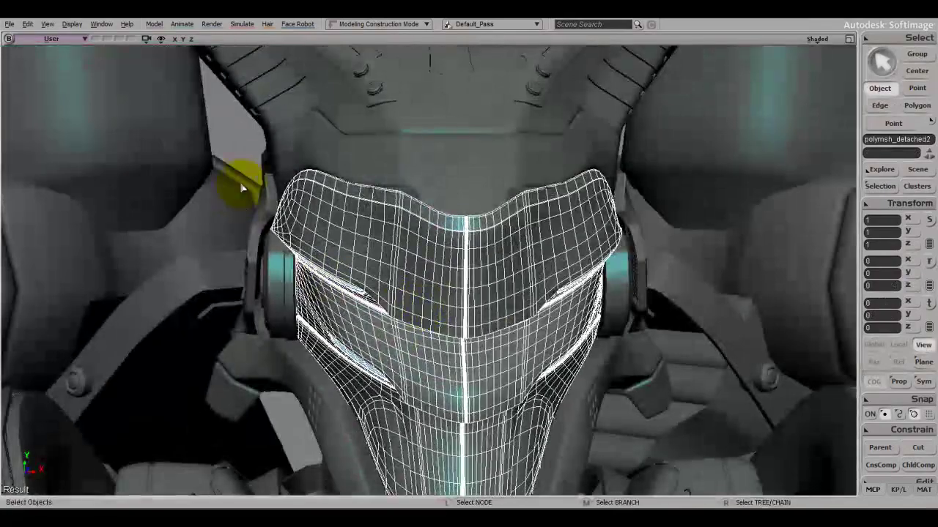
{"action": "left_click", "coordinate": [241, 151]}
{"action": "right_click_drag", "start_coordinate": [354, 254], "coordinate": [402, 304]}
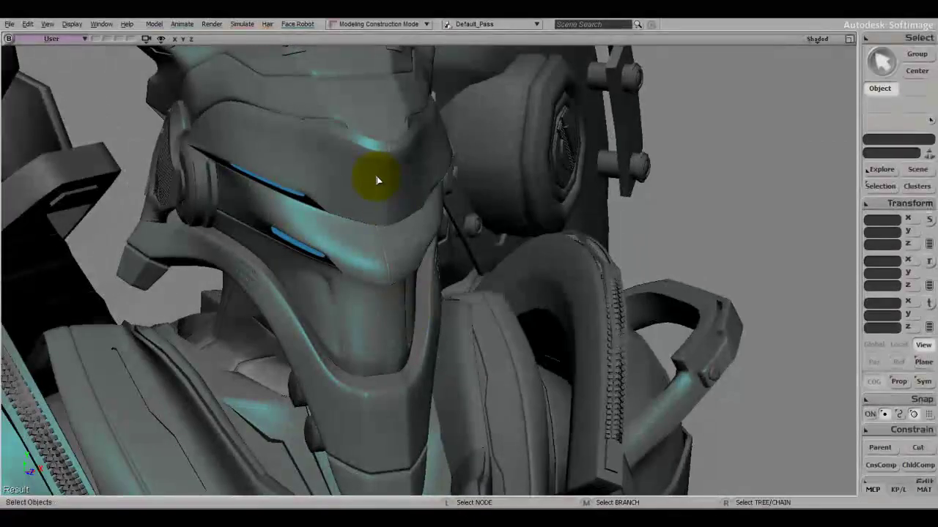
{"action": "left_click", "coordinate": [349, 189]}
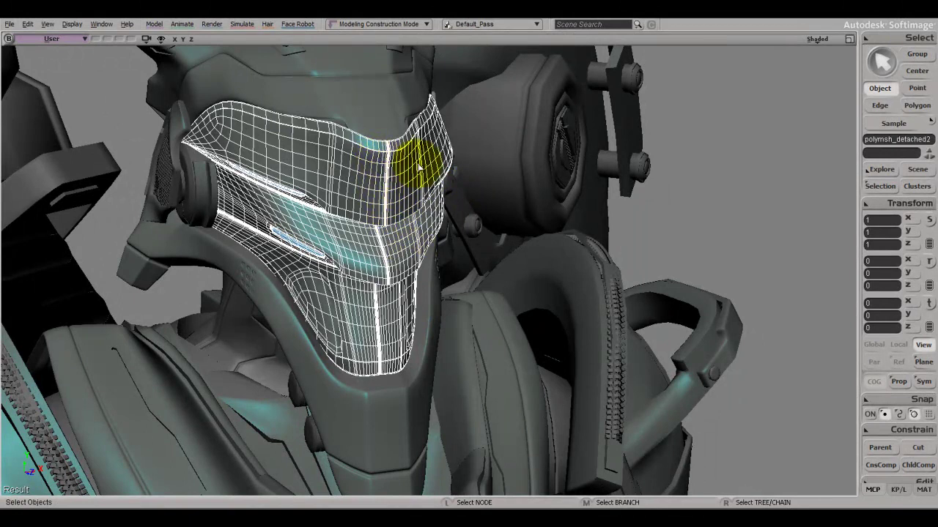
Select the band of polygons across the centre of the face mask's upper front rim.
{"action": "key", "text": "u"}
{"action": "left_click", "coordinate": [380, 147]}
{"action": "key", "text": "f"}
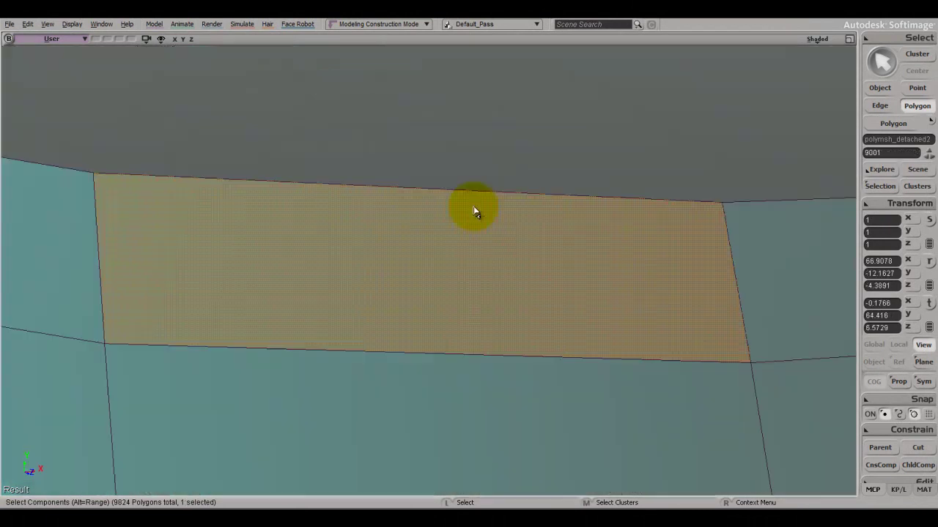
{"action": "scroll", "coordinate": [542, 286], "scroll_direction": "down", "scroll_amount": 7}
{"action": "key", "text": "z"}
{"action": "left_click_drag", "start_coordinate": [483, 310], "coordinate": [439, 220]}
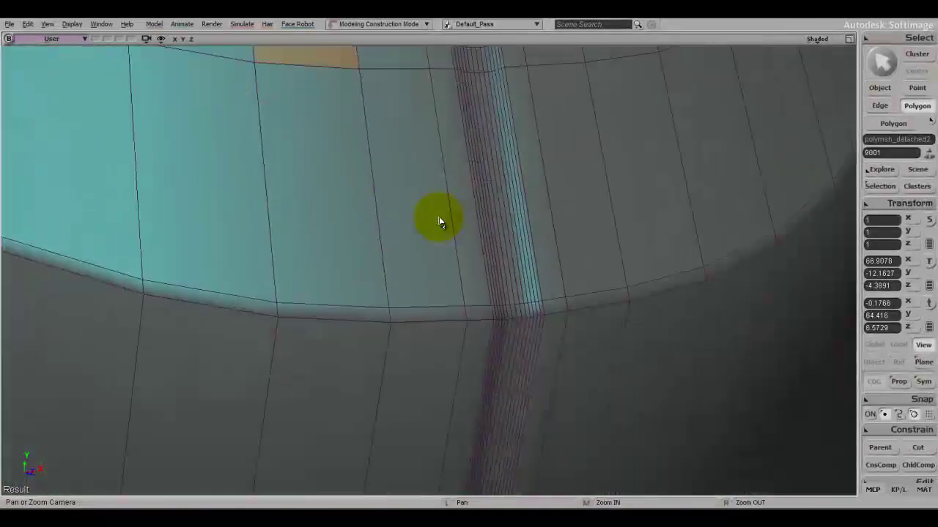
{"action": "scroll", "coordinate": [432, 238], "scroll_direction": "down", "scroll_amount": 3}
{"action": "middle_click_drag", "start_coordinate": [427, 250], "coordinate": [572, 239]}
{"action": "left_click", "coordinate": [511, 258], "text": "alt"}
Try moving the selected rim polygons up and outward with the Translate tool, and undo the move.
{"action": "key", "text": "v"}
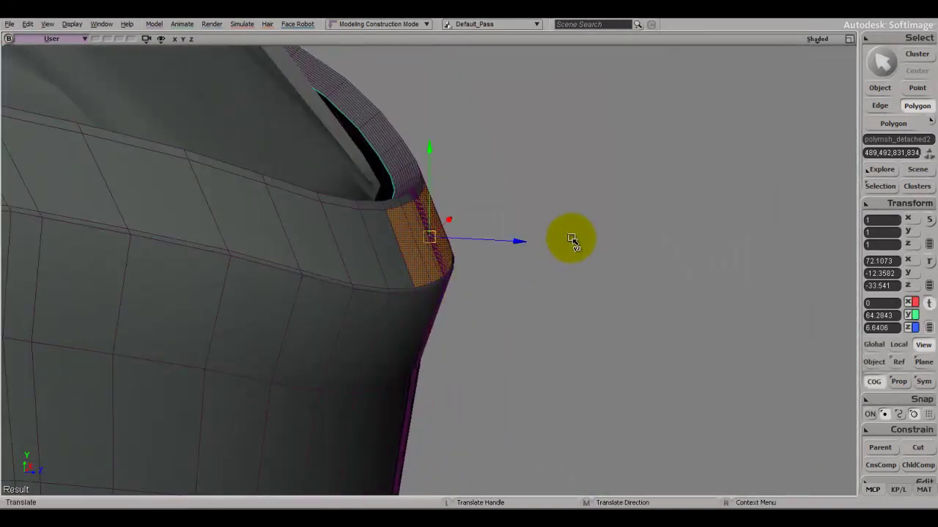
{"action": "left_click_drag", "start_coordinate": [488, 211], "coordinate": [566, 172]}
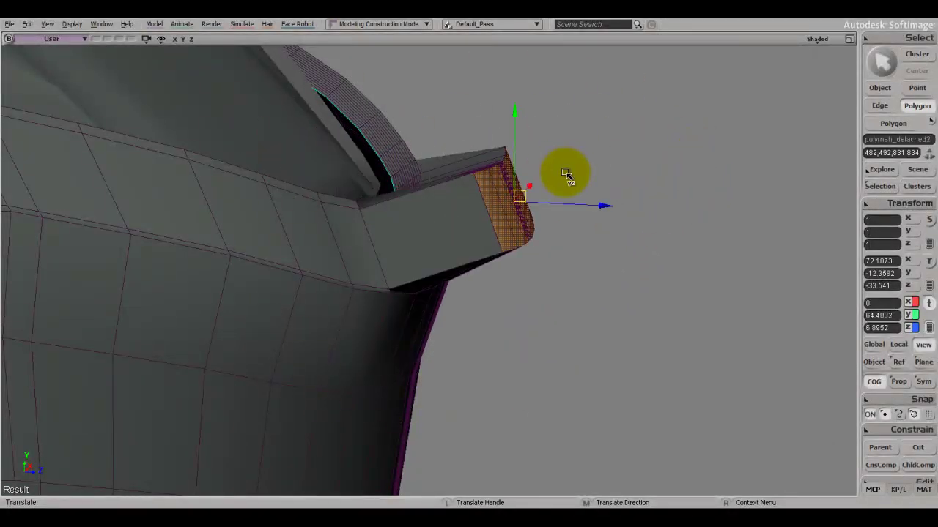
{"action": "key", "text": "ctrl+z"}
{"action": "key", "text": "s"}
{"action": "right_click_drag", "start_coordinate": [567, 197], "coordinate": [601, 231]}
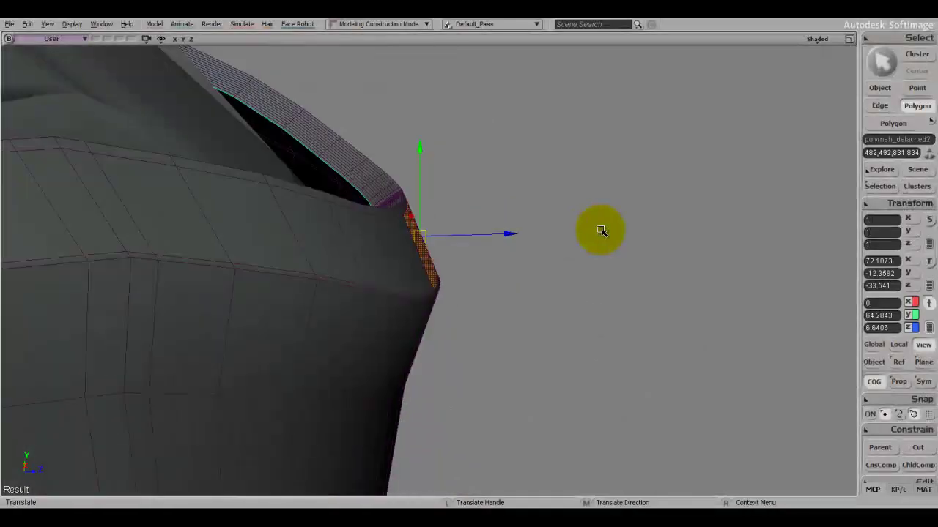
Switch to the Scale tool for the selected rim polygons.
{"action": "key", "text": "space"}
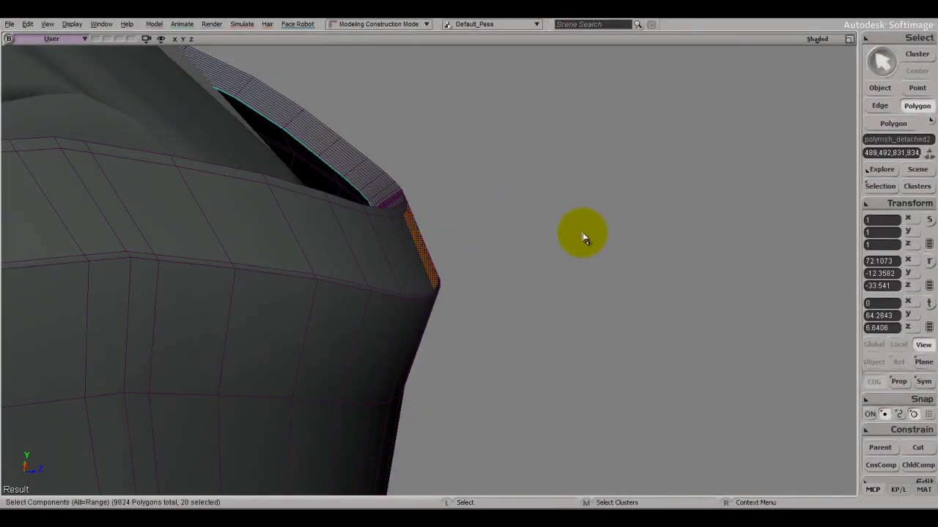
{"action": "key", "text": "x"}
{"action": "middle_click_drag", "start_coordinate": [544, 266], "coordinate": [498, 274]}
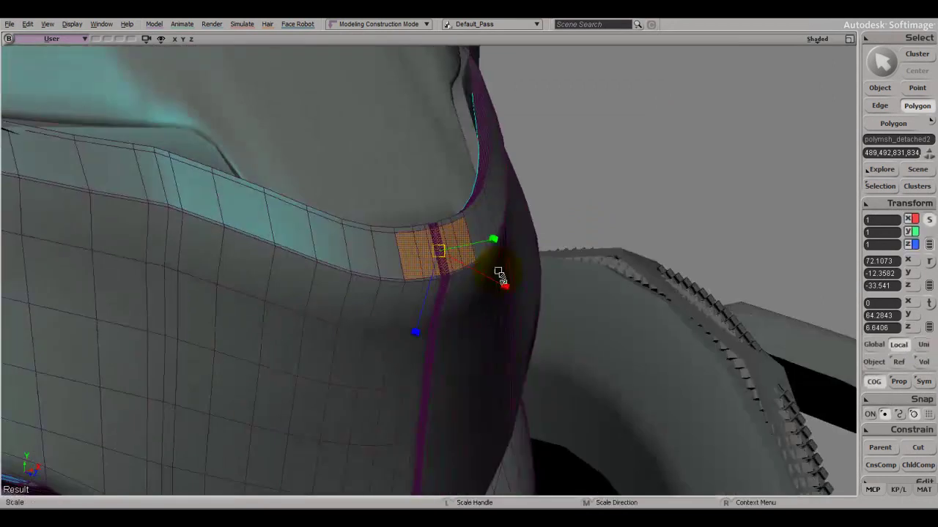
Return to the whole mask object and select several small groups of points on its upper front.
{"action": "key", "text": "e"}
{"action": "key", "text": "z"}
{"action": "left_click_drag", "start_coordinate": [335, 283], "coordinate": [332, 146]}
{"action": "key", "text": "space"}
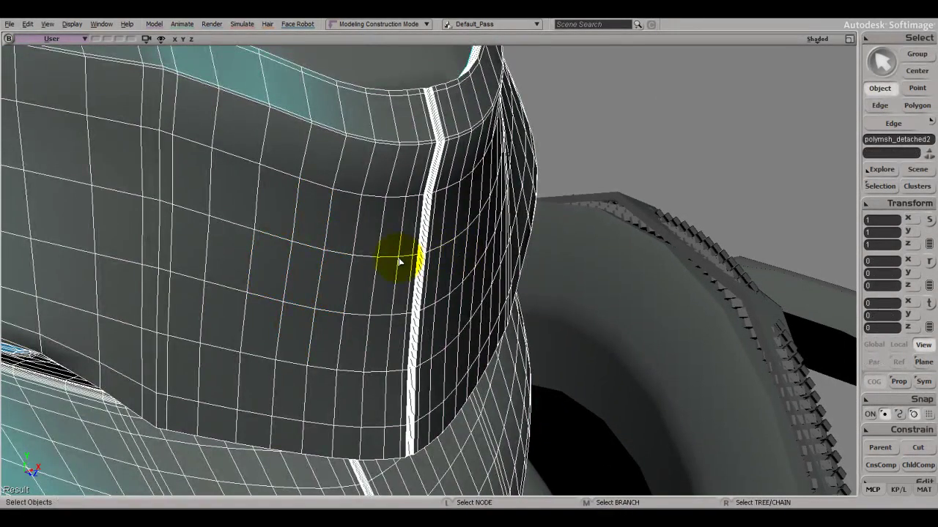
{"action": "key", "text": "t"}
{"action": "left_click_drag", "start_coordinate": [353, 218], "coordinate": [233, 296]}
{"action": "left_click_drag", "start_coordinate": [395, 243], "coordinate": [344, 345]}
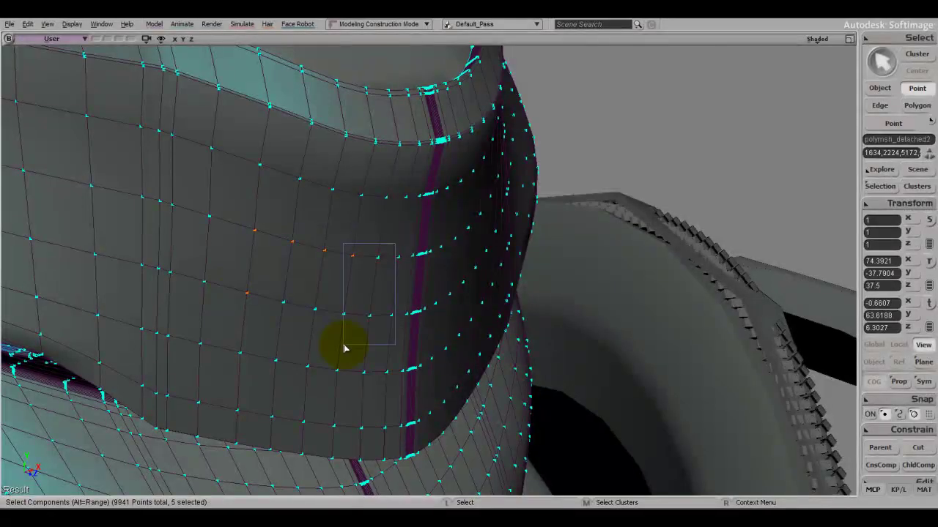
{"action": "left_click_drag", "start_coordinate": [507, 204], "coordinate": [357, 301], "text": "shift"}
{"action": "left_click_drag", "start_coordinate": [246, 142], "coordinate": [132, 223]}
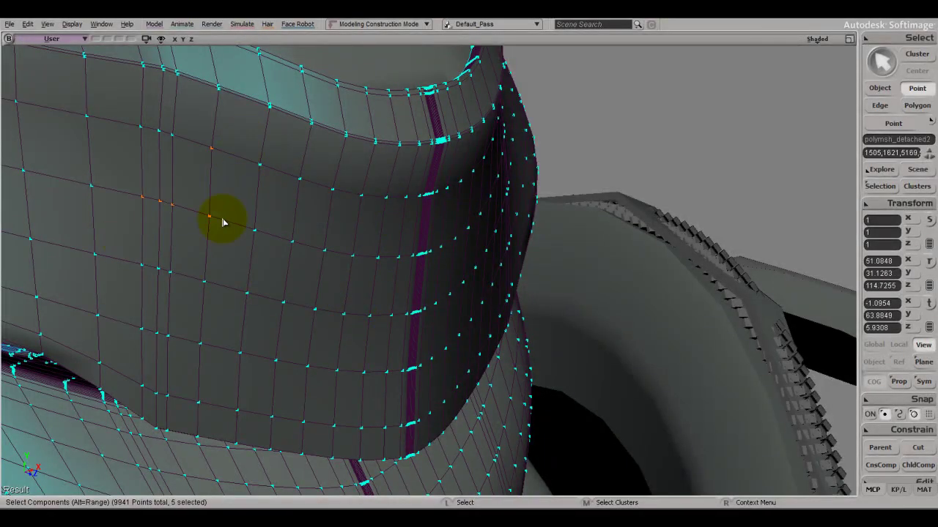
Select a diagonal patch of polygons on the mask's upper front surface.
{"action": "key", "text": "u"}
{"action": "left_click_drag", "start_coordinate": [360, 217], "coordinate": [231, 334]}
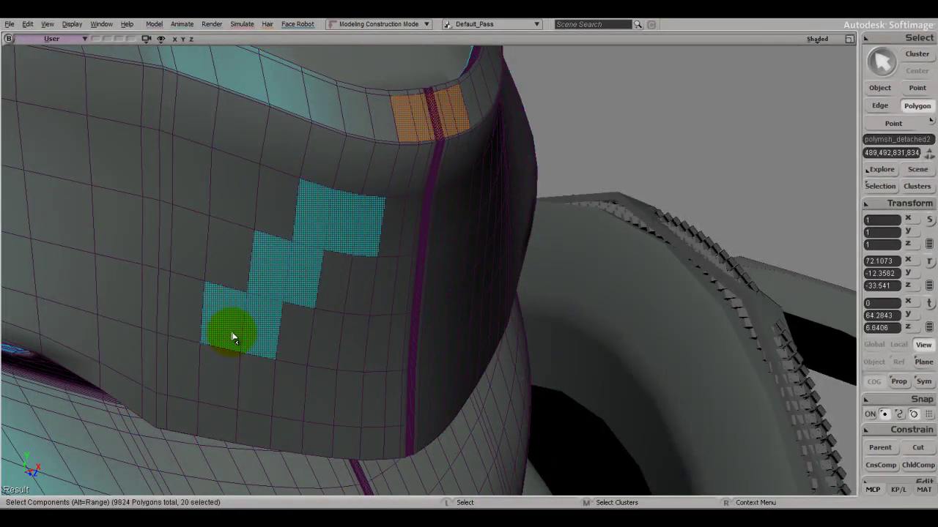
{"action": "left_click_drag", "start_coordinate": [399, 217], "coordinate": [244, 341]}
Select a block of edges on the mask's upper front, and a single edge farther towards its side.
{"action": "key", "text": "e"}
{"action": "left_click_drag", "start_coordinate": [325, 200], "coordinate": [233, 284]}
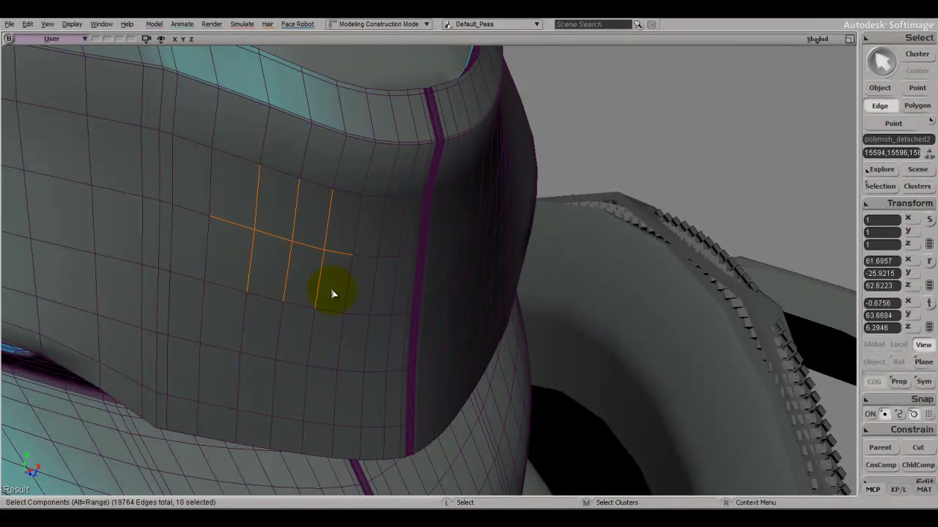
{"action": "key", "text": "z"}
{"action": "left_click_drag", "start_coordinate": [257, 245], "coordinate": [345, 247]}
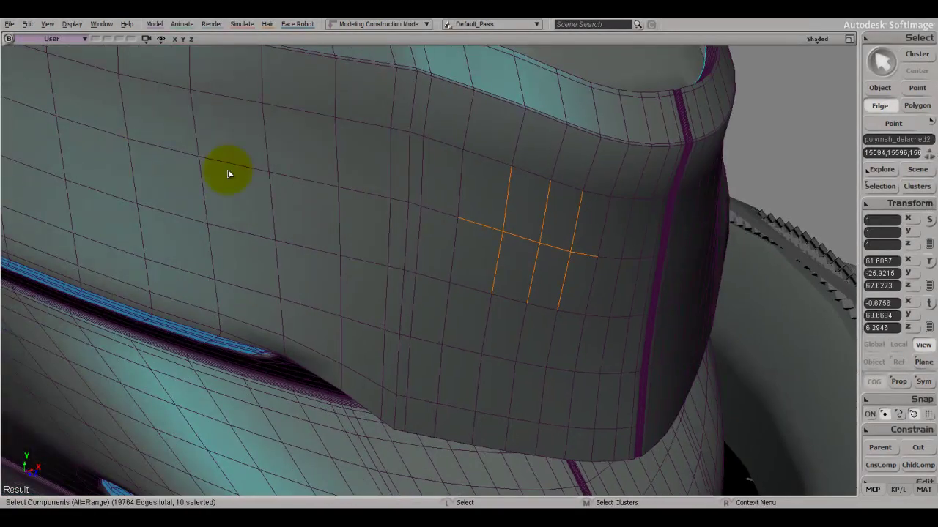
{"action": "left_click", "coordinate": [136, 185]}
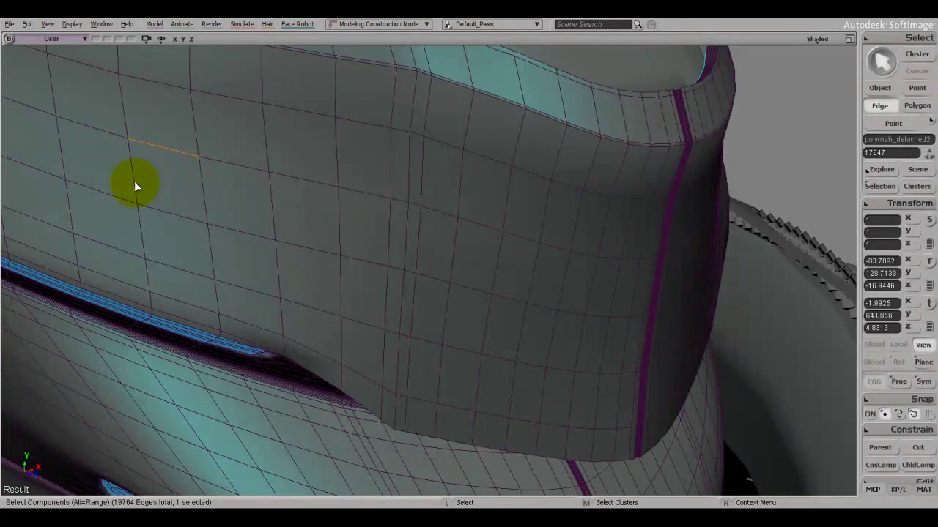
{"action": "left_click_drag", "start_coordinate": [159, 129], "coordinate": [150, 208]}
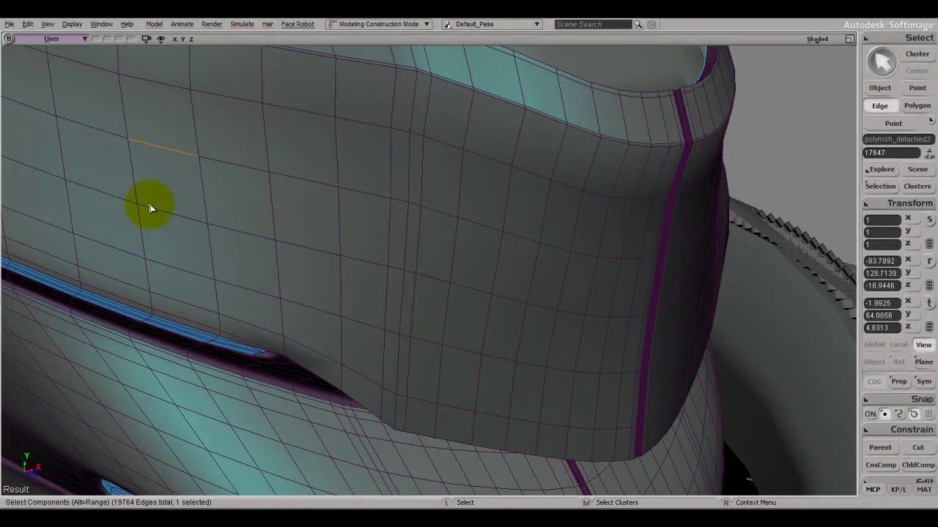
Range-select a row of edges across the mask's upper front, and the matching row of points.
{"action": "key", "text": "alt"}
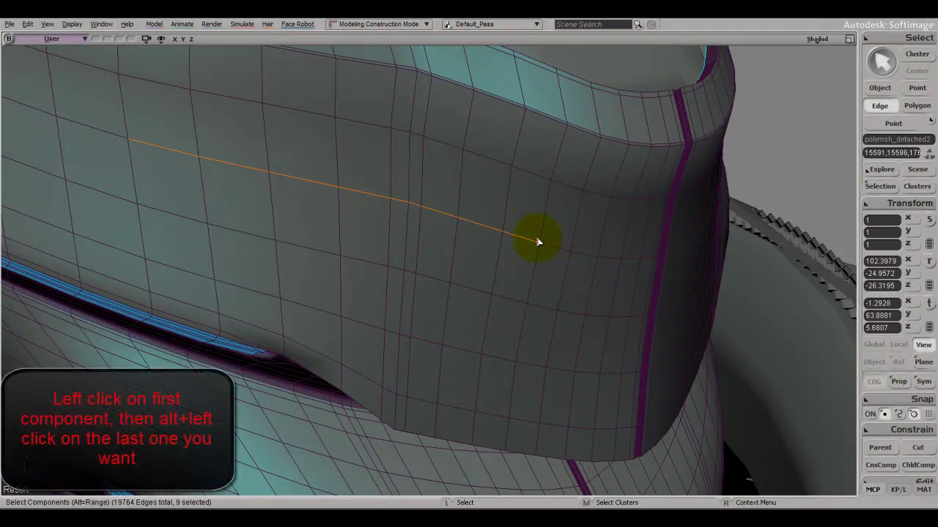
{"action": "key", "text": "t"}
{"action": "left_click", "coordinate": [128, 140]}
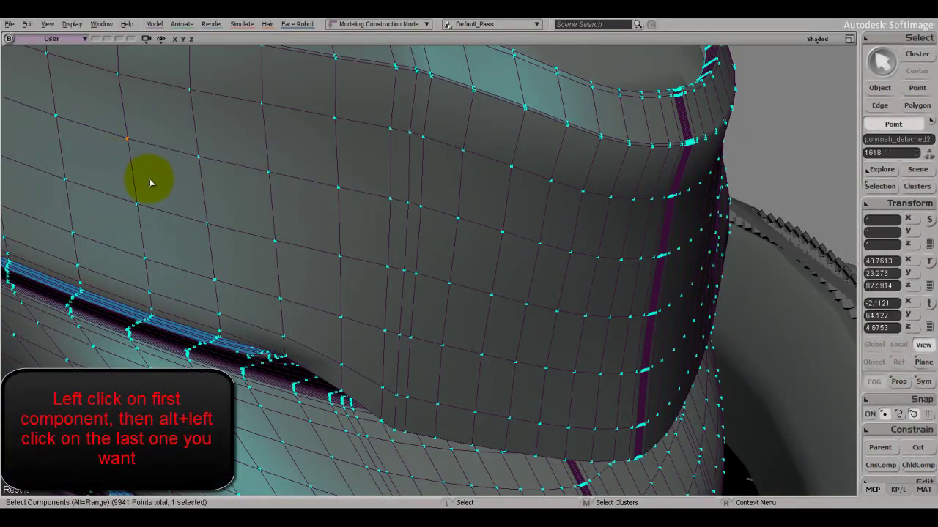
Range-select a strip of polygons across the mask's upper front, and a longer row of edges along its upper border.
{"action": "key", "text": "u"}
{"action": "left_click", "coordinate": [121, 143]}
{"action": "left_click", "coordinate": [540, 282], "text": "alt"}
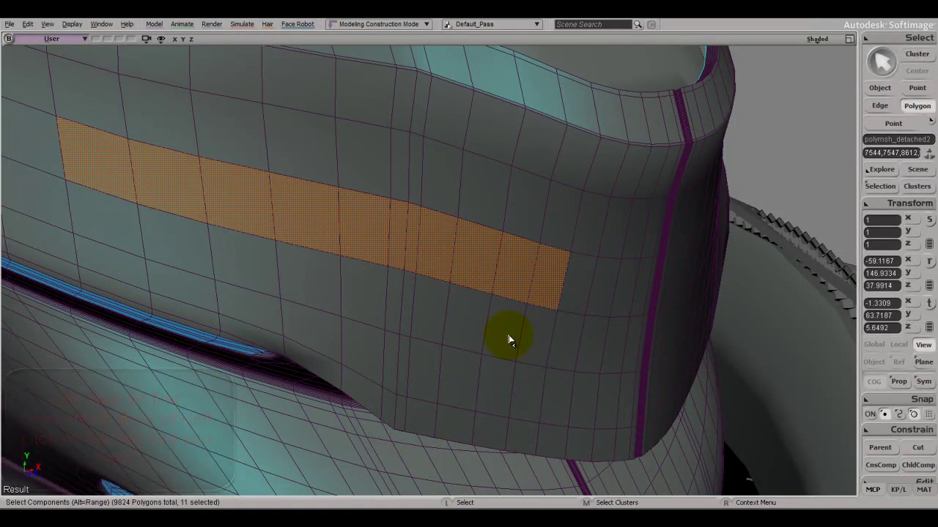
{"action": "key", "text": "i"}
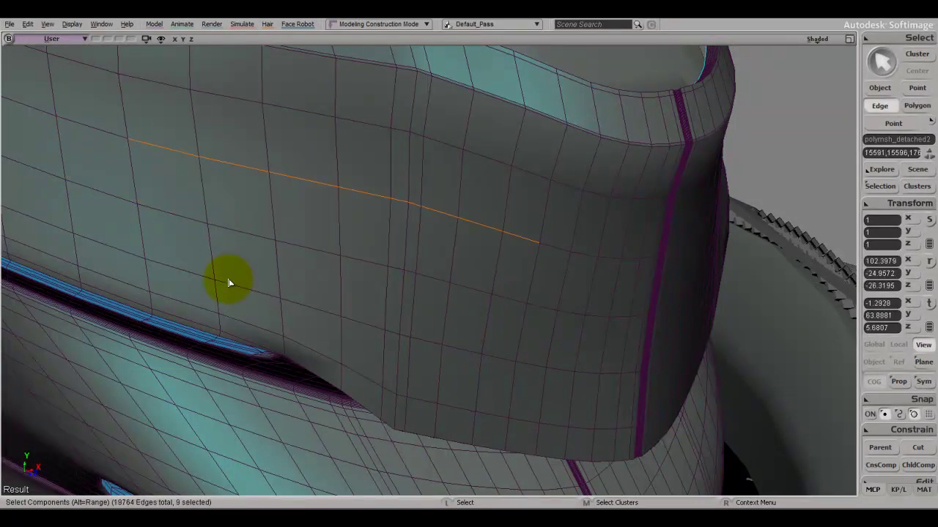
{"action": "left_click", "coordinate": [173, 150]}
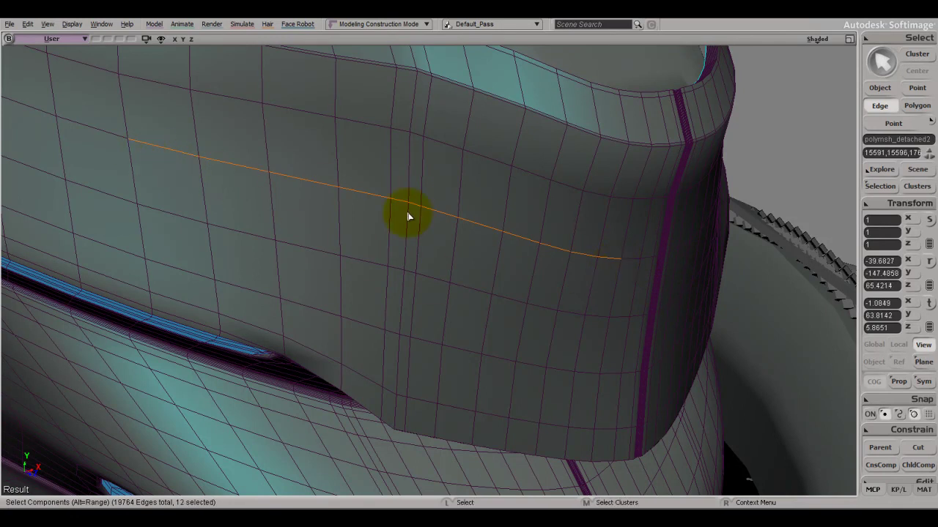
Select the complete edge loop running around the mask's upper front, starting from one edge in that row.
{"action": "key", "text": "f"}
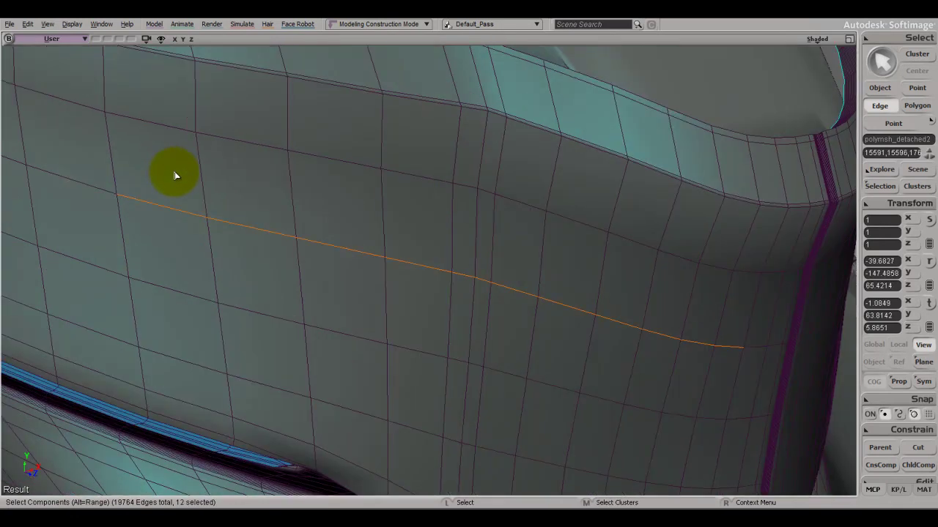
{"action": "middle_click_drag", "start_coordinate": [465, 276], "coordinate": [493, 331]}
{"action": "right_click_drag", "start_coordinate": [492, 331], "coordinate": [484, 320]}
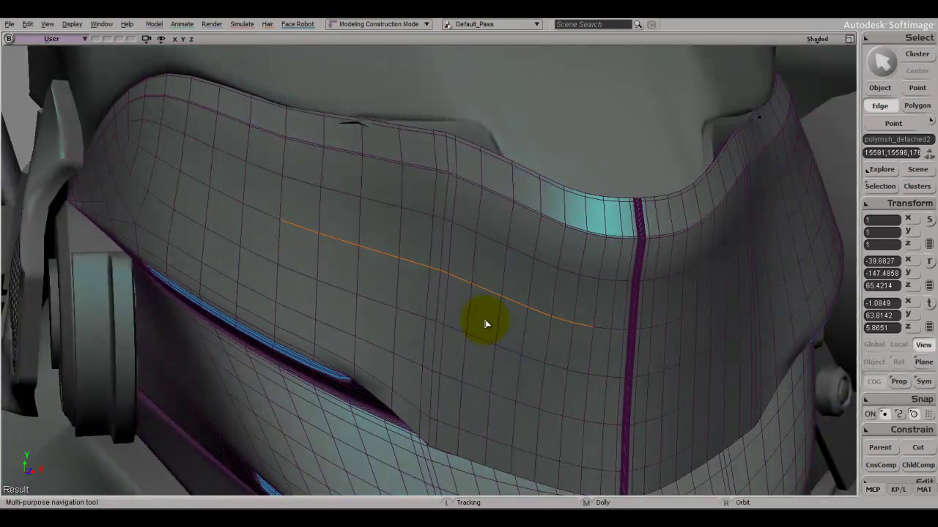
{"action": "right_click_drag", "start_coordinate": [411, 306], "coordinate": [337, 285]}
{"action": "key", "text": "space"}
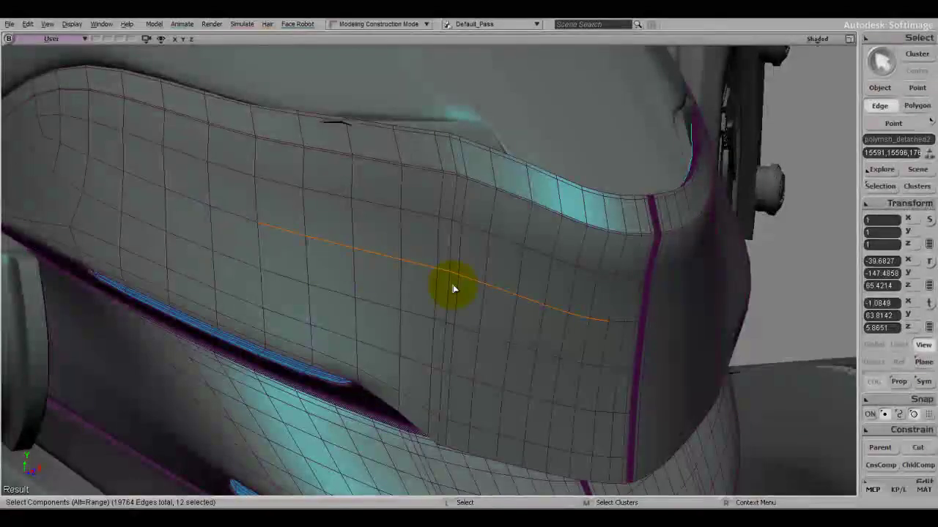
{"action": "left_click", "coordinate": [230, 231]}
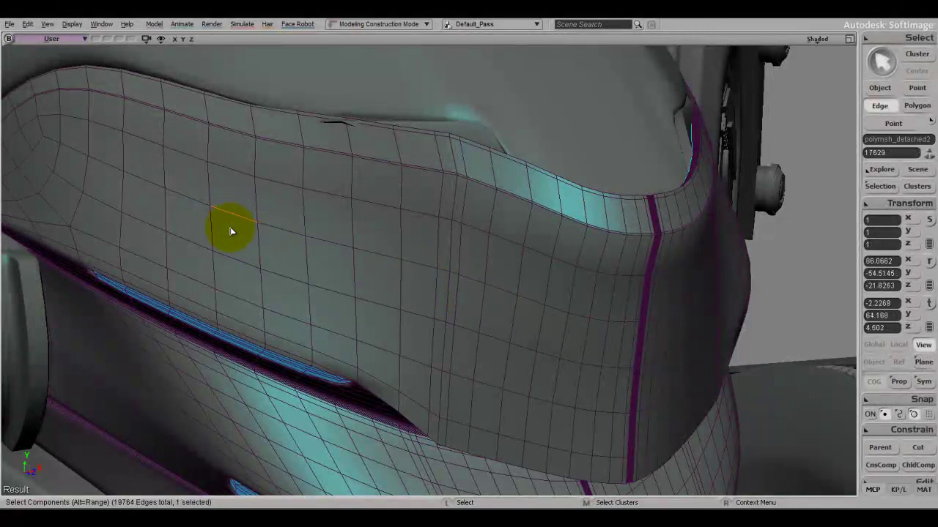
{"action": "middle_click", "coordinate": [281, 256]}
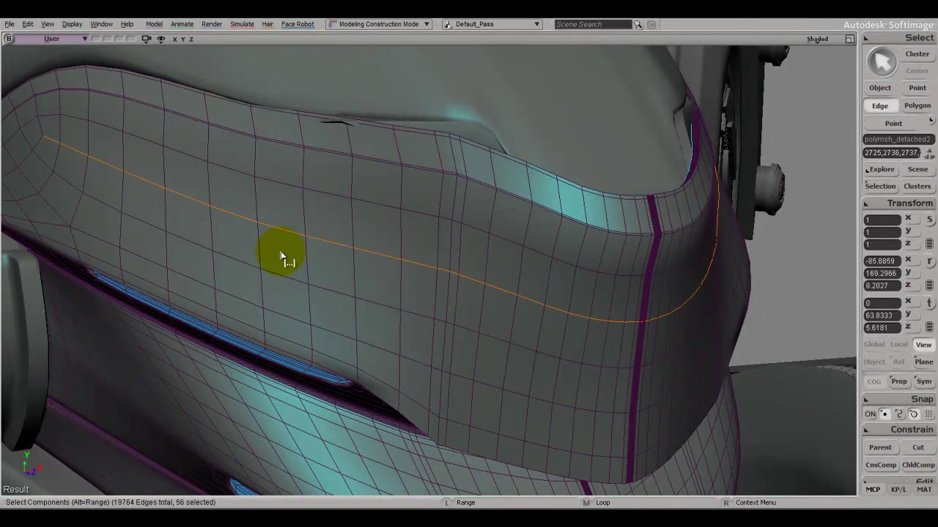
Select the full loop of polygons around the mask's upper section and orbit to check it across the front.
{"action": "right_click_drag", "start_coordinate": [281, 255], "coordinate": [640, 257]}
{"action": "left_click_drag", "start_coordinate": [464, 288], "coordinate": [344, 329]}
{"action": "key", "text": "u"}
{"action": "middle_click", "coordinate": [345, 278]}
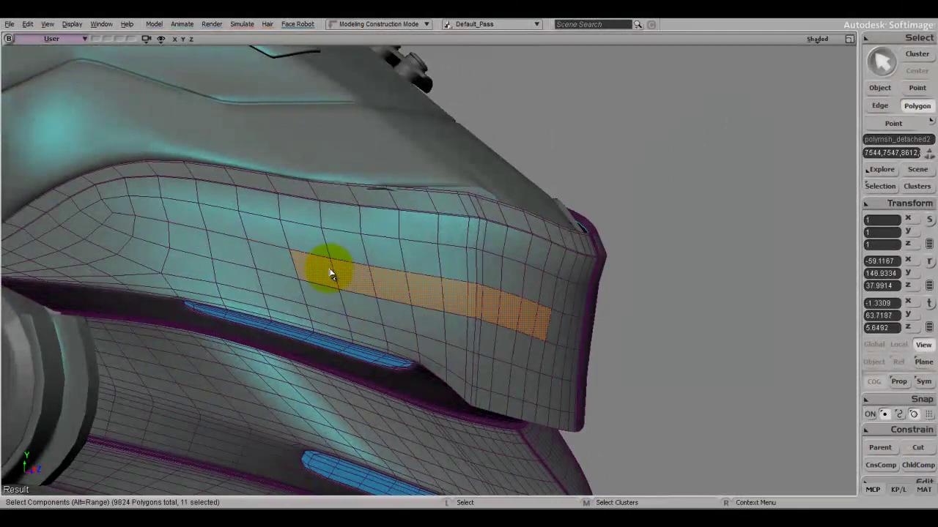
{"action": "left_click", "coordinate": [313, 276]}
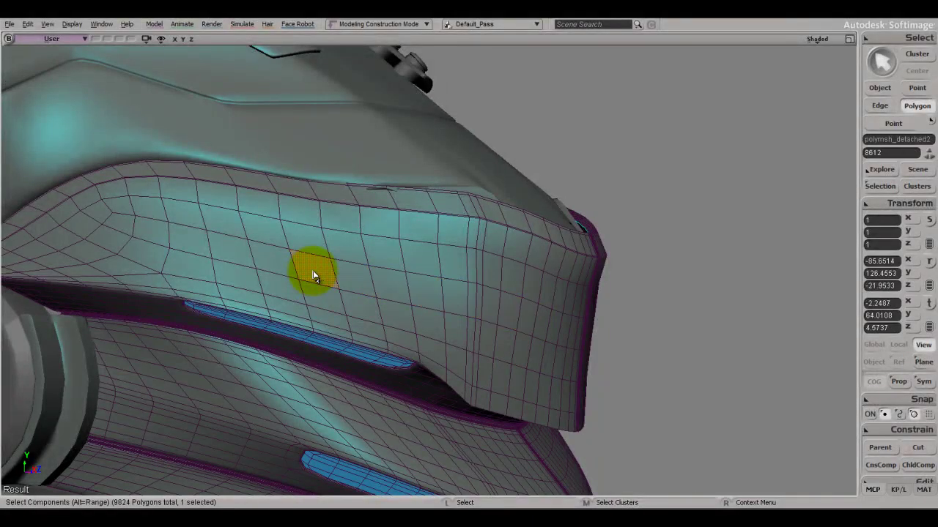
{"action": "middle_click", "coordinate": [357, 279]}
{"action": "key", "text": "s"}
{"action": "right_click_drag", "start_coordinate": [503, 288], "coordinate": [466, 295]}
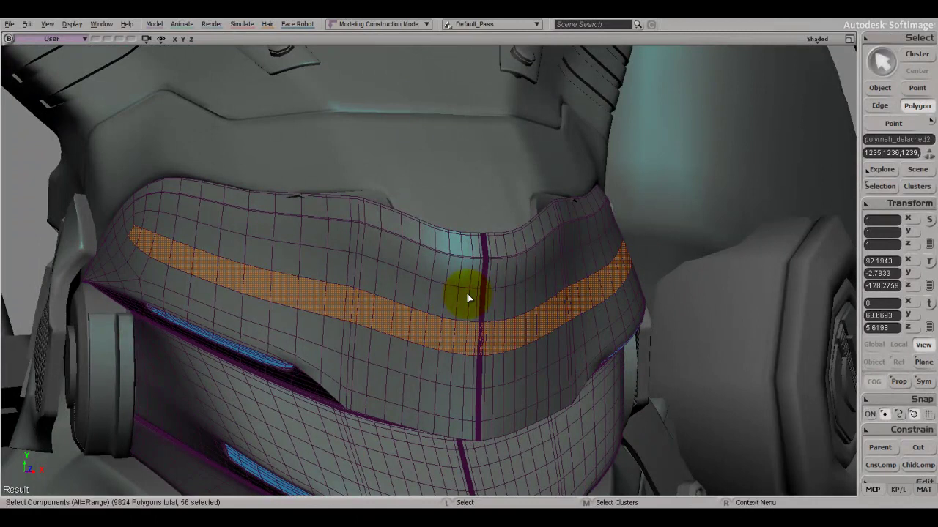
Select the loop of points running around the mask's upper section.
{"action": "key", "text": "t"}
{"action": "middle_click", "coordinate": [301, 282]}
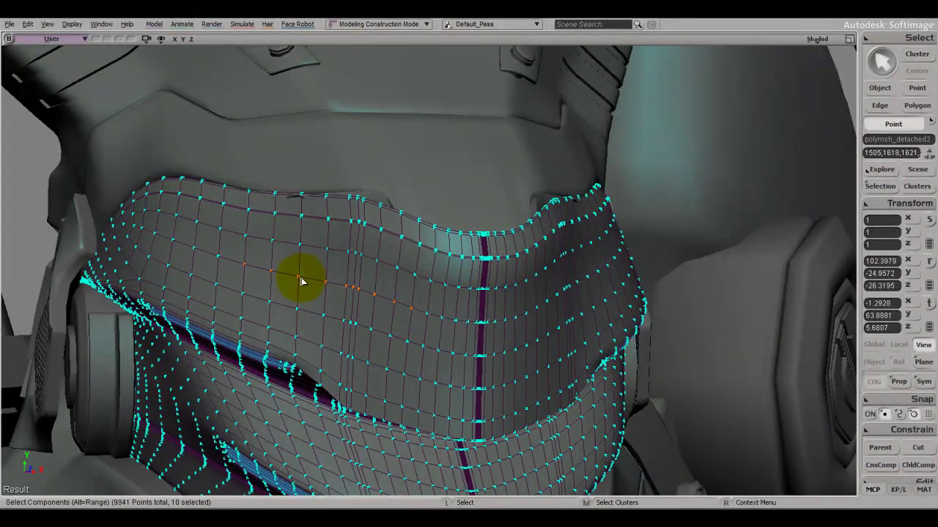
{"action": "left_click", "coordinate": [276, 269]}
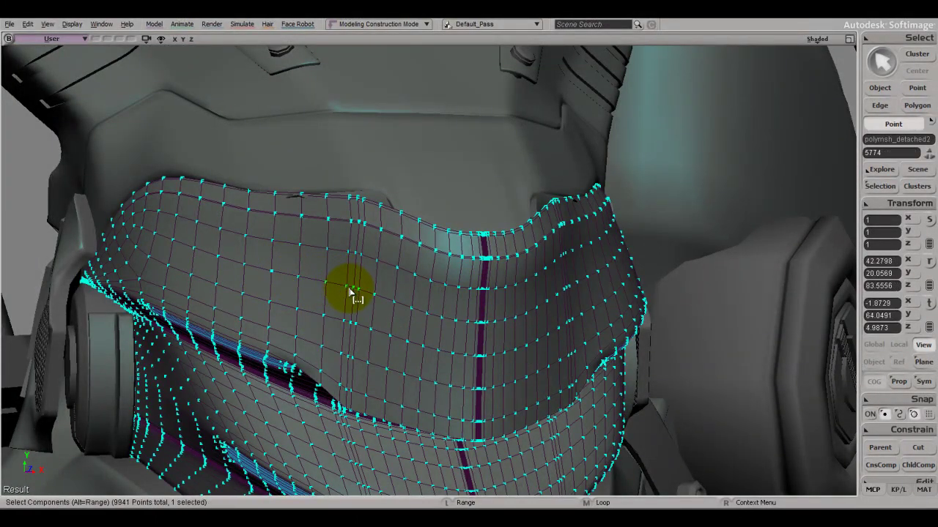
Try rotating the selected point loop and undo the rotation.
{"action": "key", "text": "c"}
{"action": "left_click_drag", "start_coordinate": [425, 342], "coordinate": [494, 377]}
{"action": "key", "text": "ctrl+z"}
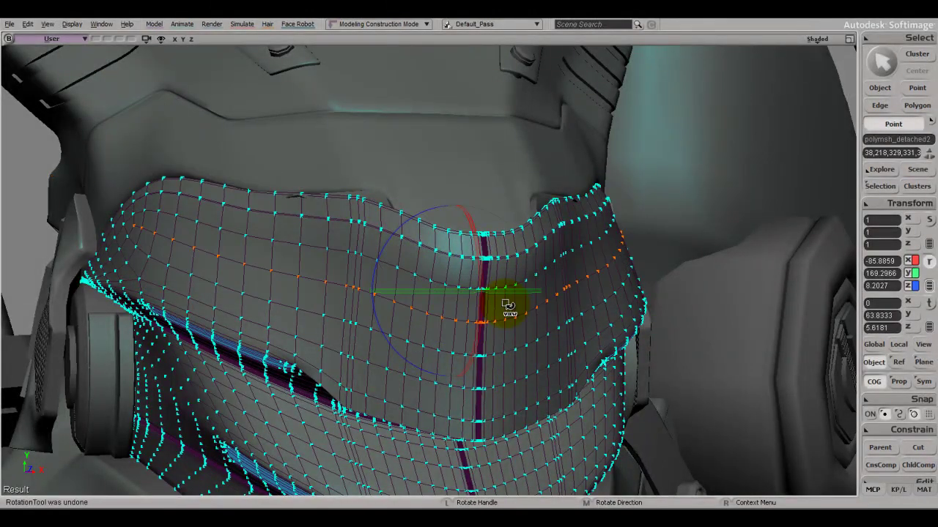
Try translating the selected point loop and undo the move.
{"action": "key", "text": "v"}
{"action": "left_click_drag", "start_coordinate": [460, 289], "coordinate": [590, 325]}
{"action": "key", "text": "ctrl+z"}
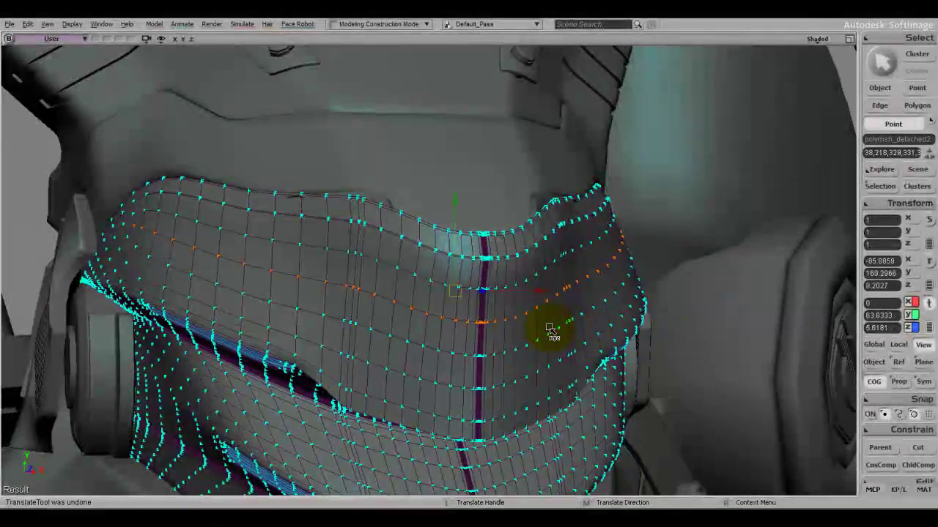
Try scaling the selected point loop and undo the scaling.
{"action": "key", "text": "x"}
{"action": "left_click_drag", "start_coordinate": [567, 252], "coordinate": [728, 188]}
{"action": "key", "text": "ctrl+z"}
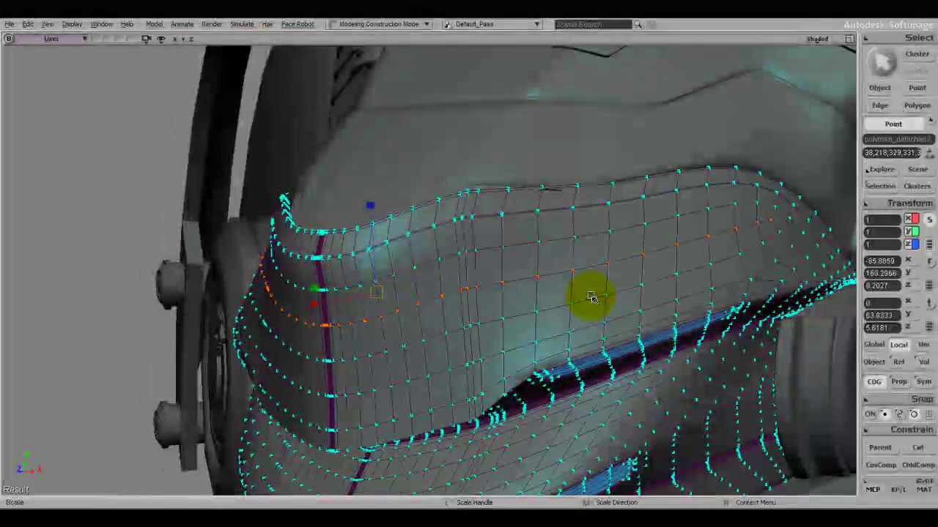
Switch back to polygon selection with the polygon loop around the mask's upper section selected.
{"action": "key", "text": "u"}
{"action": "middle_click", "coordinate": [592, 301], "text": "alt"}
{"action": "key", "text": "space"}
{"action": "key", "text": "s"}
{"action": "right_click_drag", "start_coordinate": [388, 333], "coordinate": [342, 361]}
{"action": "key", "text": "s"}
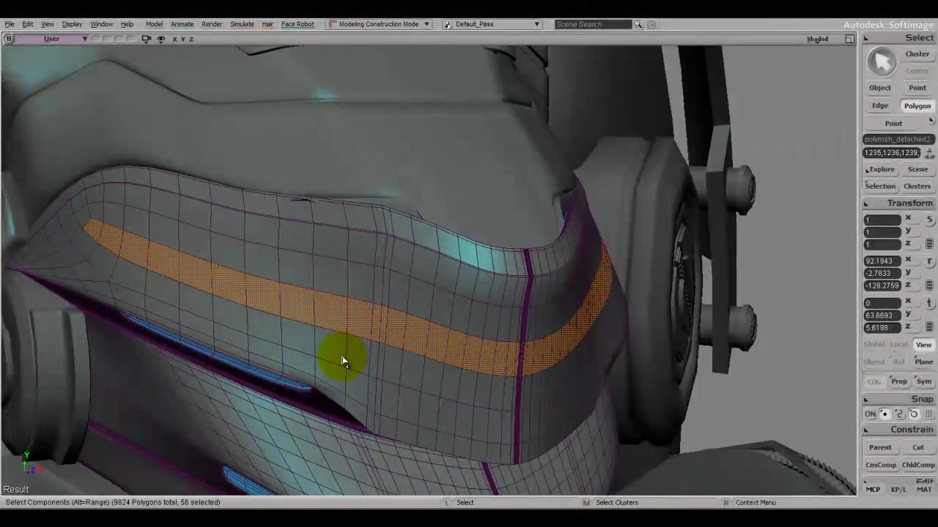
Grow the polygon loop selection until it covers the mask's whole upper section, and shrink it back slightly.
{"action": "key", "text": "shift+plus"}
{"action": "key", "text": "shift+plus"}
{"action": "key", "text": "shift+plus"}
{"action": "key", "text": "shift+plus"}
{"action": "key", "text": "shift+plus"}
{"action": "key", "text": "shift+plus"}
{"action": "key", "text": "shift+plus"}
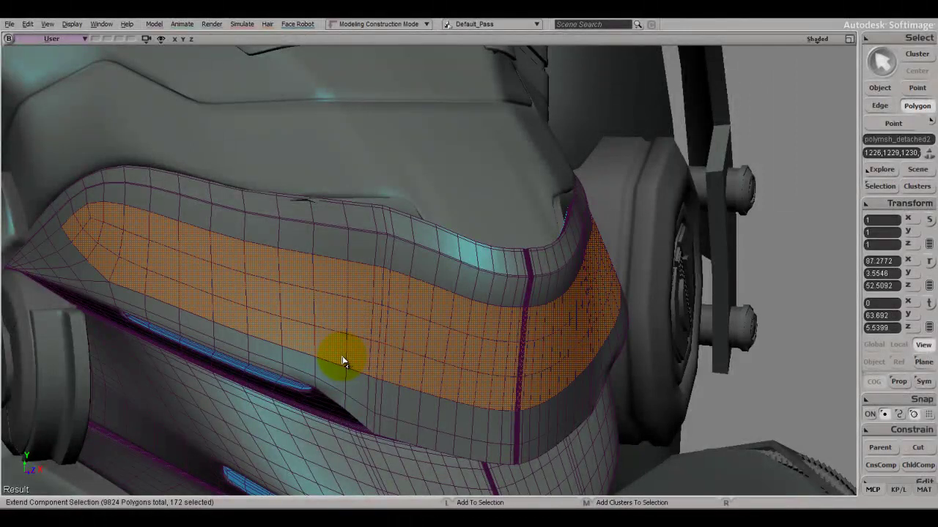
{"action": "key", "text": "shift+equal"}
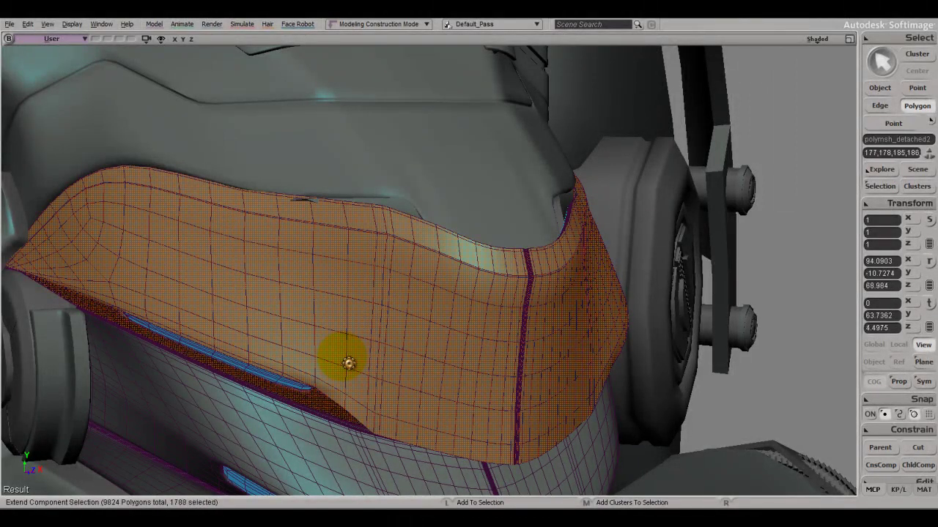
{"action": "key", "text": "shift+equal"}
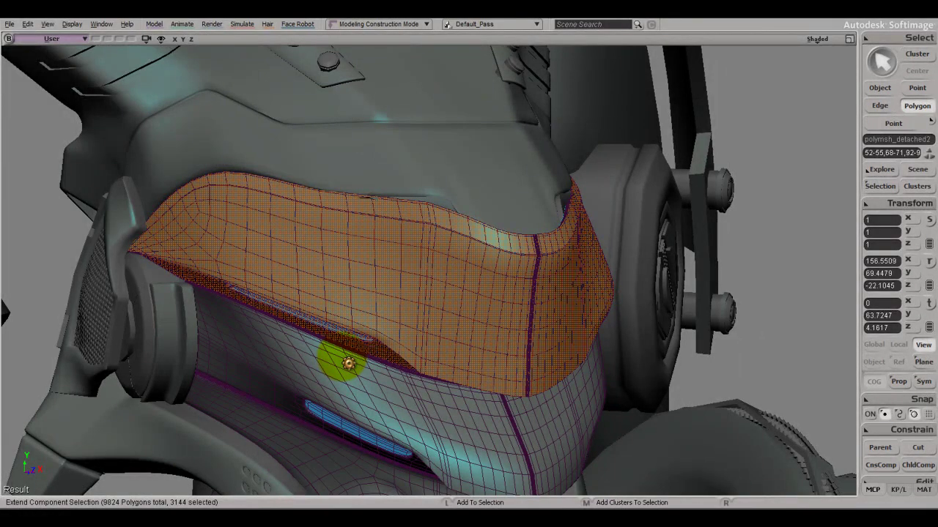
{"action": "key", "text": "shift+minus"}
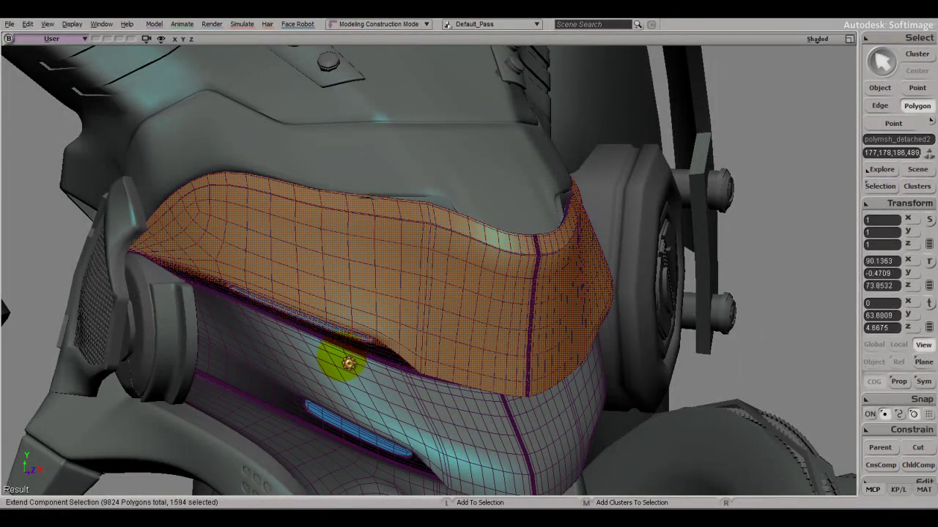
{"action": "key", "text": "shift+minus"}
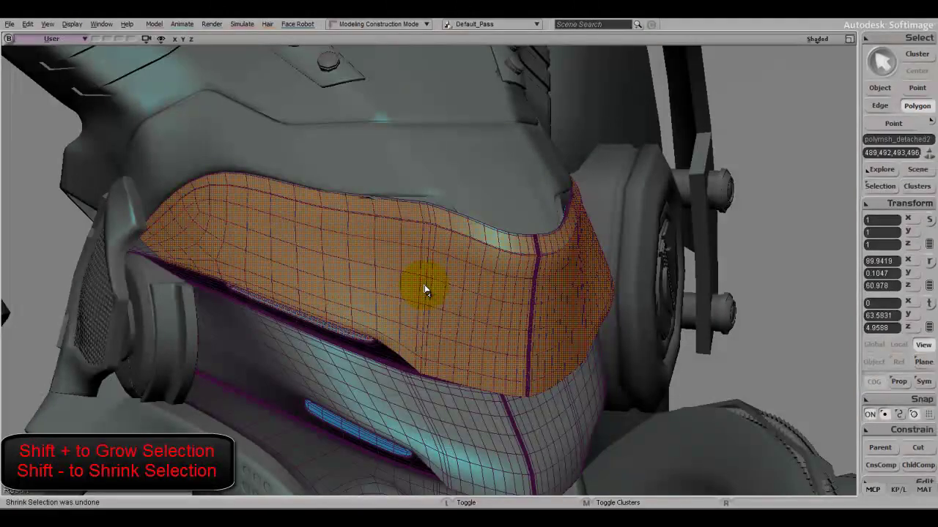
Try translating the selected upper mask polygons and undo the move.
{"action": "key", "text": "s"}
{"action": "right_click_drag", "start_coordinate": [425, 289], "coordinate": [593, 293]}
{"action": "key", "text": "v"}
{"action": "left_click_drag", "start_coordinate": [540, 278], "coordinate": [659, 282]}
{"action": "key", "text": "ctrl+z"}
Return to object selection, clear the selection, and select the whole mask object again.
{"action": "key", "text": "s"}
{"action": "right_click_drag", "start_coordinate": [586, 282], "coordinate": [628, 293]}
{"action": "key", "text": "space"}
{"action": "left_click", "coordinate": [683, 293]}
{"action": "right_click_drag", "start_coordinate": [685, 293], "coordinate": [594, 298]}
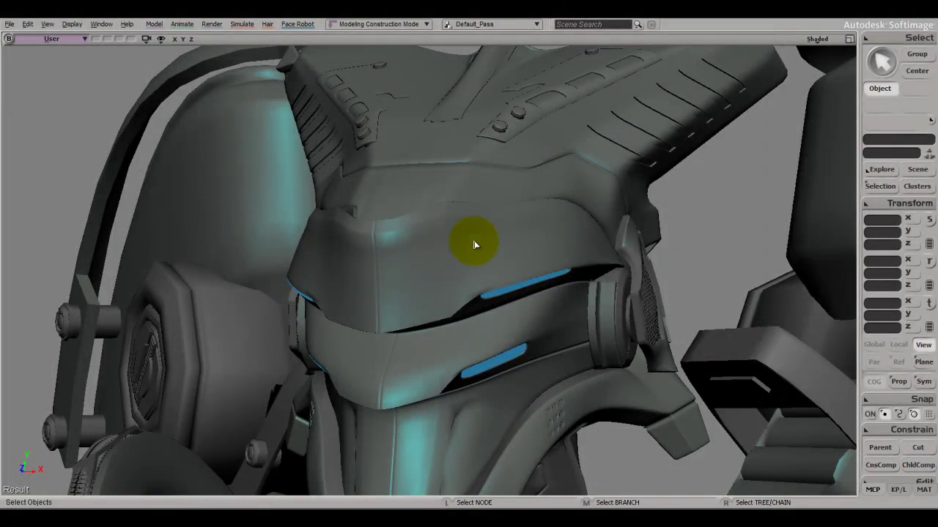
{"action": "left_click", "coordinate": [407, 284]}
{"action": "left_click", "coordinate": [450, 179]}
{"action": "left_click", "coordinate": [414, 289]}
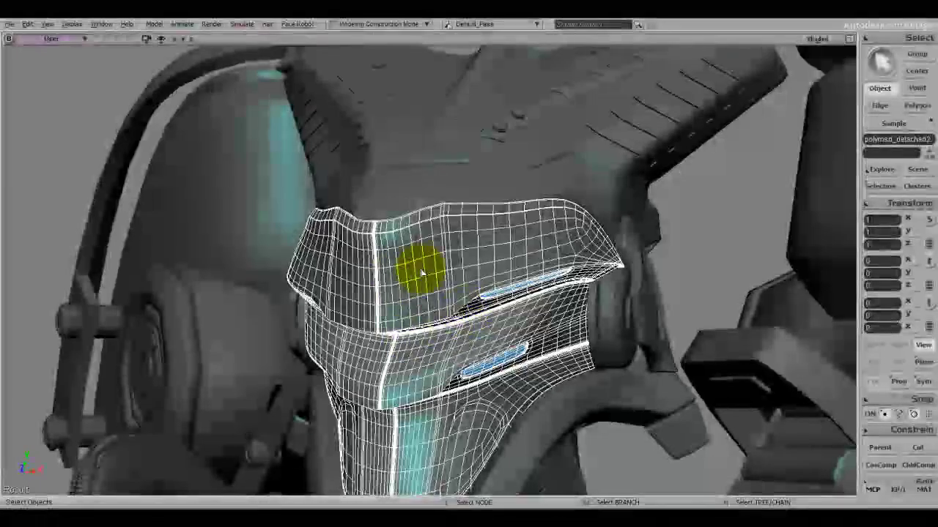
Open the Keyboard Mapping settings and display the commands of the XSI group.
{"action": "key", "text": "s"}
{"action": "right_click_drag", "start_coordinate": [477, 301], "coordinate": [450, 307]}
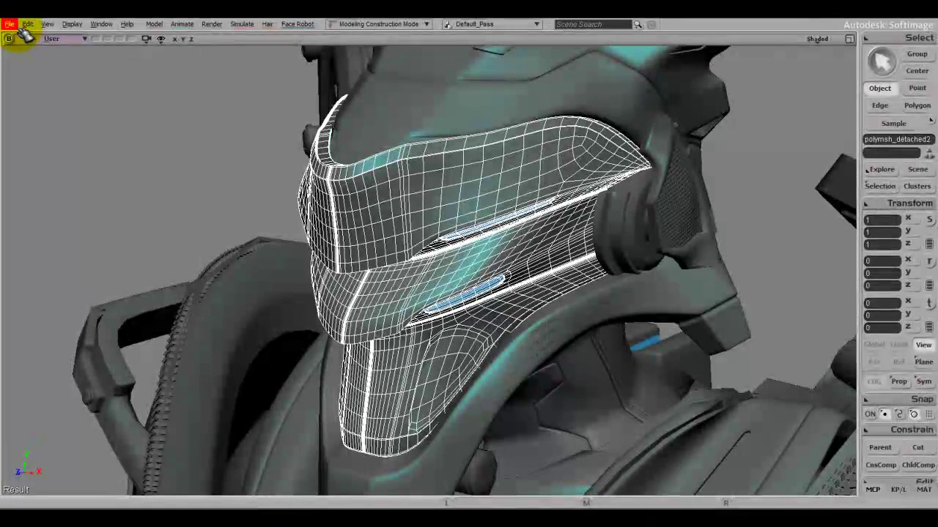
{"action": "left_click", "coordinate": [10, 25]}
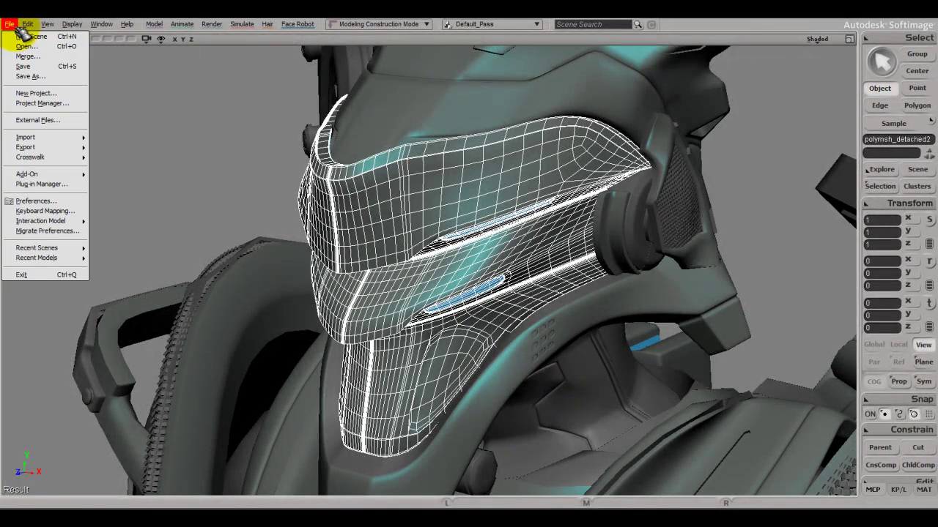
{"action": "left_click", "coordinate": [70, 212]}
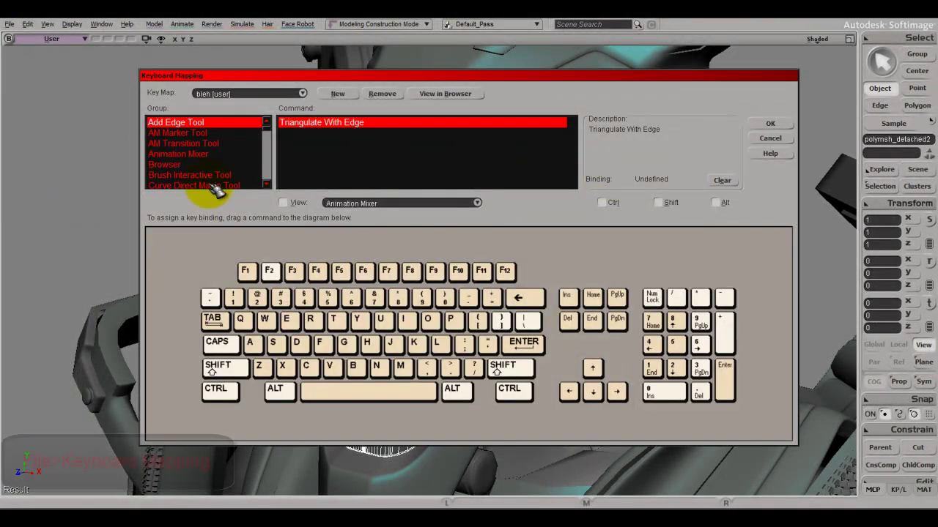
{"action": "left_click_drag", "start_coordinate": [268, 133], "coordinate": [269, 189]}
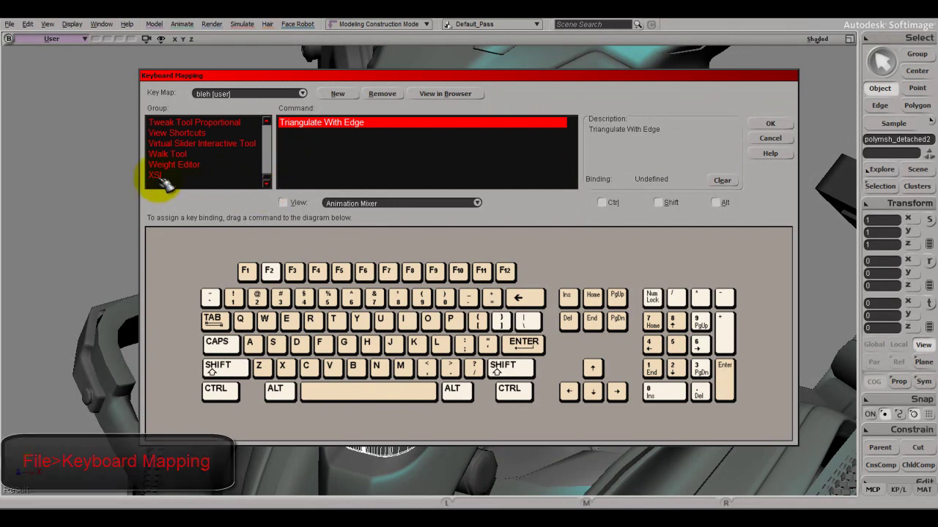
{"action": "left_click", "coordinate": [161, 177]}
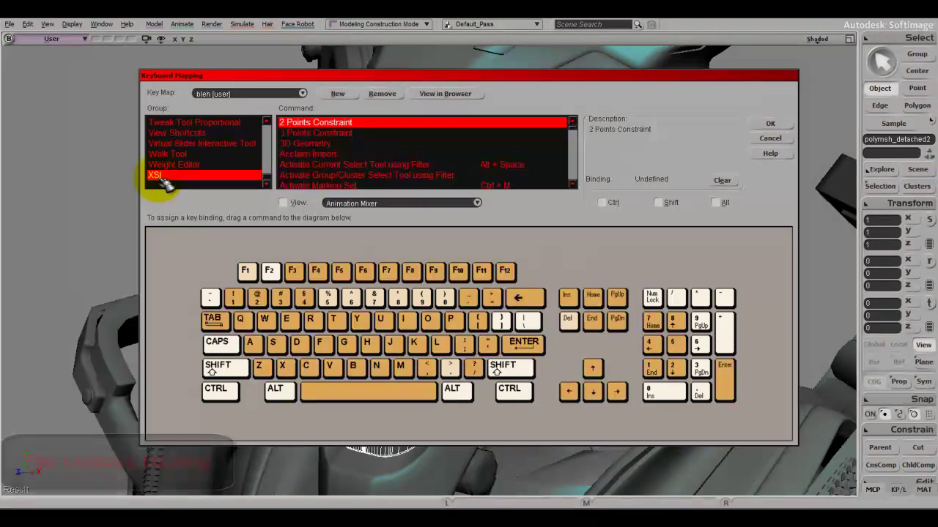
Examine the XSI group's commands and their key bindings, including Activate Current Select Tool using Filter.
{"action": "left_click", "coordinate": [361, 156]}
{"action": "scroll", "coordinate": [363, 158], "scroll_direction": "down", "scroll_amount": 2}
{"action": "scroll", "coordinate": [363, 158], "scroll_direction": "up", "scroll_amount": 2}
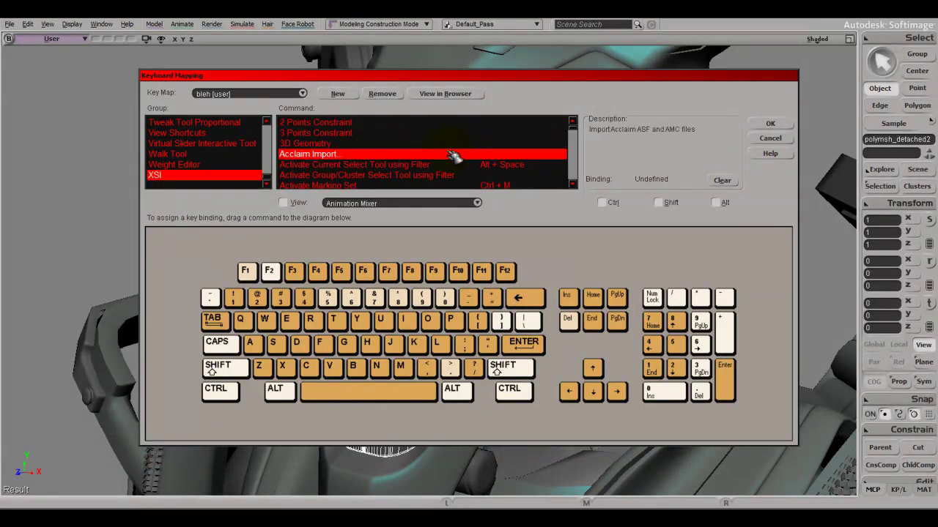
{"action": "left_click_drag", "start_coordinate": [573, 130], "coordinate": [590, 121]}
{"action": "left_click", "coordinate": [352, 145]}
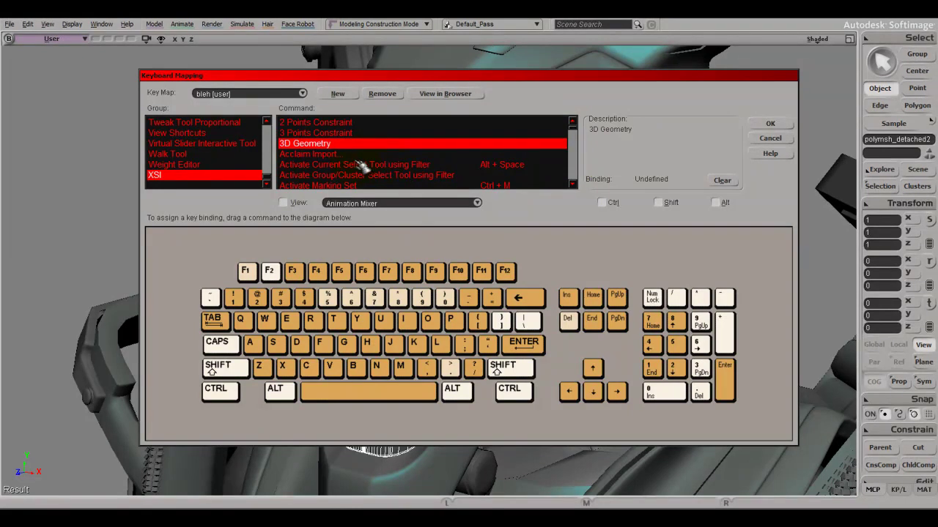
{"action": "left_click", "coordinate": [298, 166]}
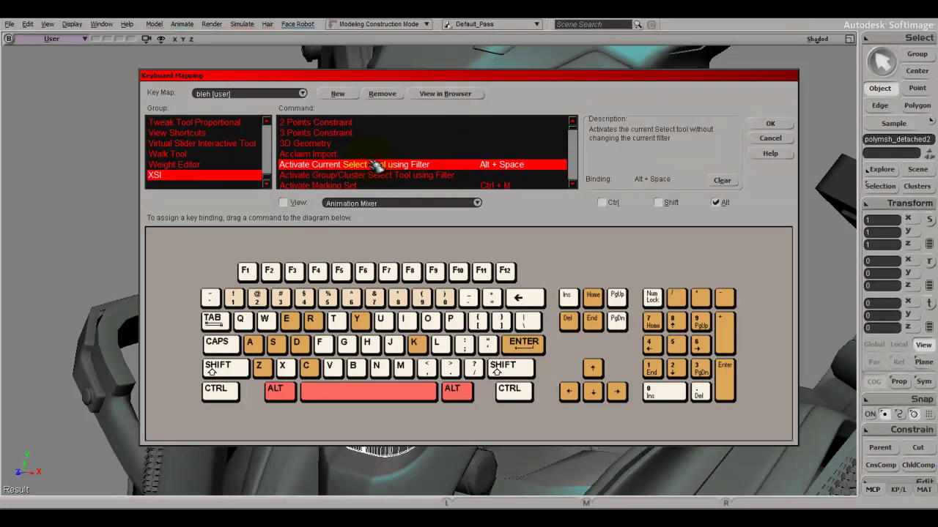
{"action": "scroll", "coordinate": [366, 160], "scroll_direction": "down", "scroll_amount": 3}
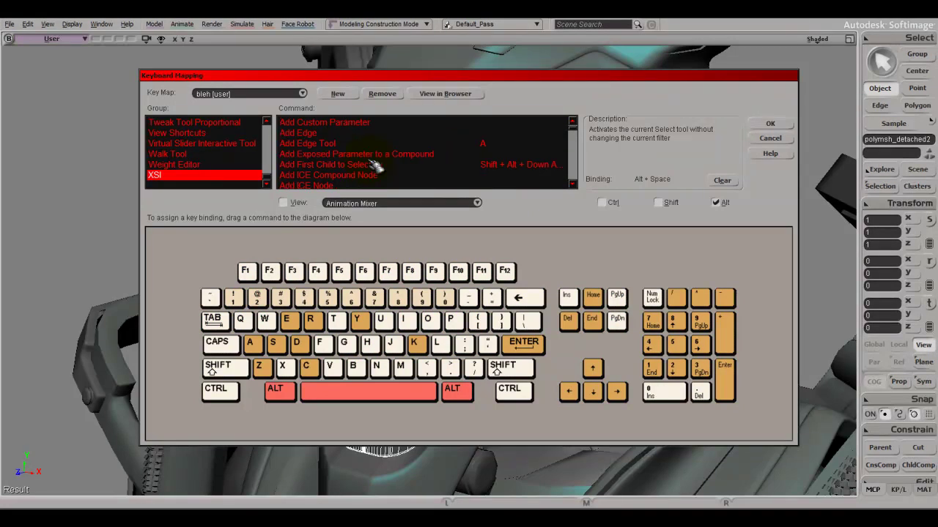
Assign the Add Edge Tool command to the A key in the keyboard map.
{"action": "left_click", "coordinate": [298, 145]}
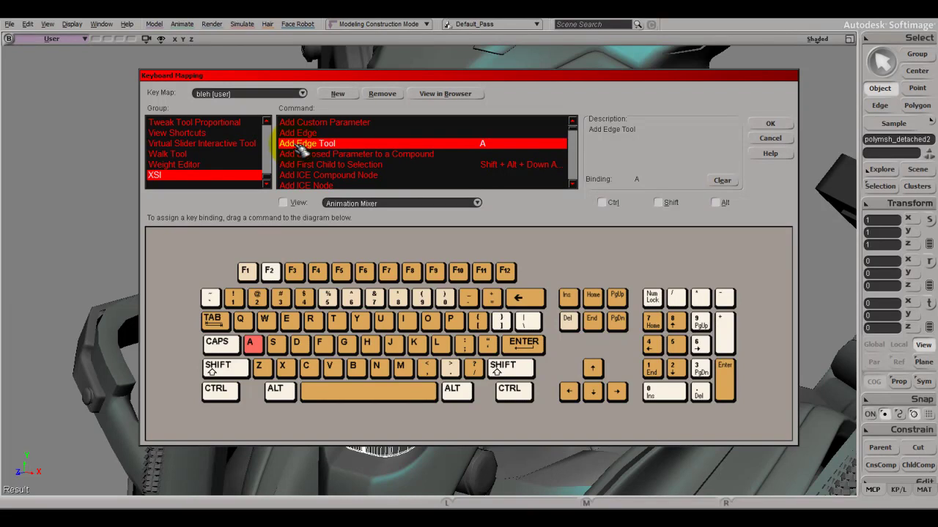
{"action": "left_click_drag", "start_coordinate": [300, 146], "coordinate": [258, 345]}
Browse the XSI commands and check the bindings of Add Previous Sibling to Selection and Freeze and replace clips.
{"action": "scroll", "coordinate": [438, 165], "scroll_direction": "down", "scroll_amount": 1}
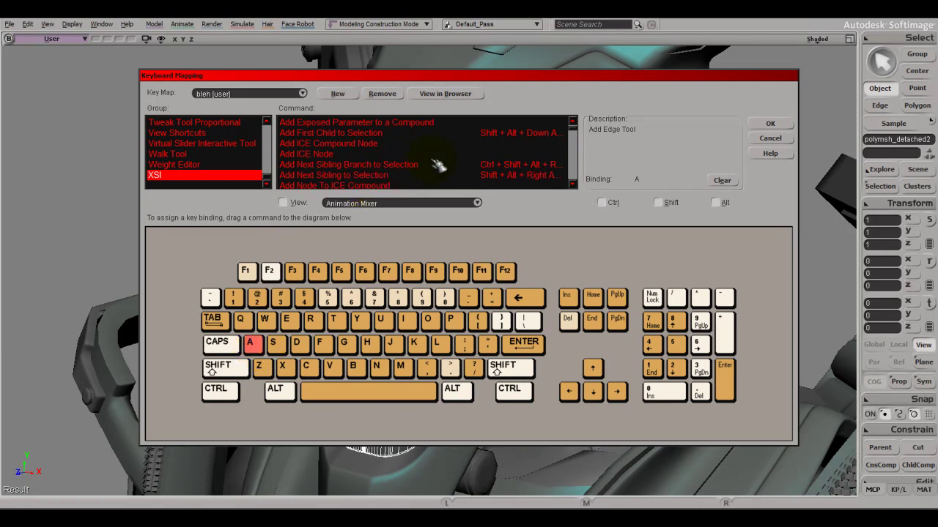
{"action": "scroll", "coordinate": [438, 165], "scroll_direction": "down", "scroll_amount": 5}
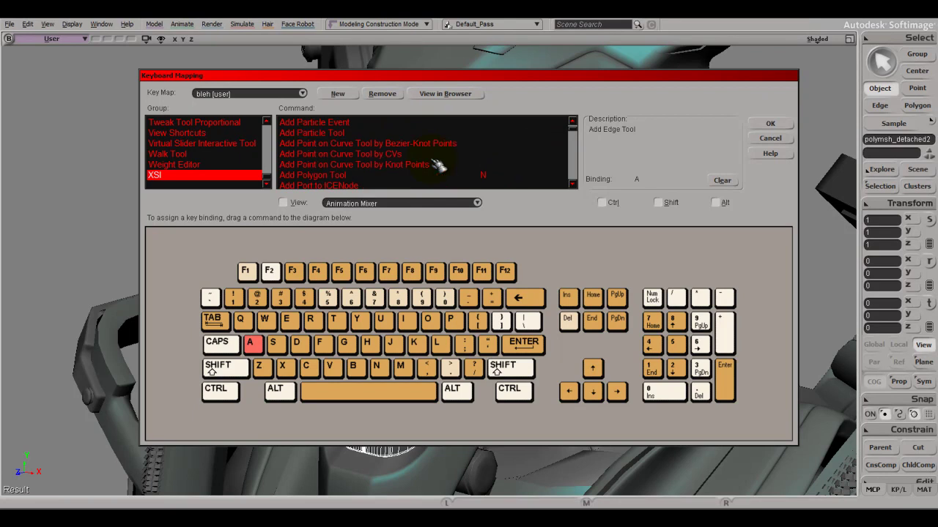
{"action": "scroll", "coordinate": [438, 165], "scroll_direction": "down", "scroll_amount": 2}
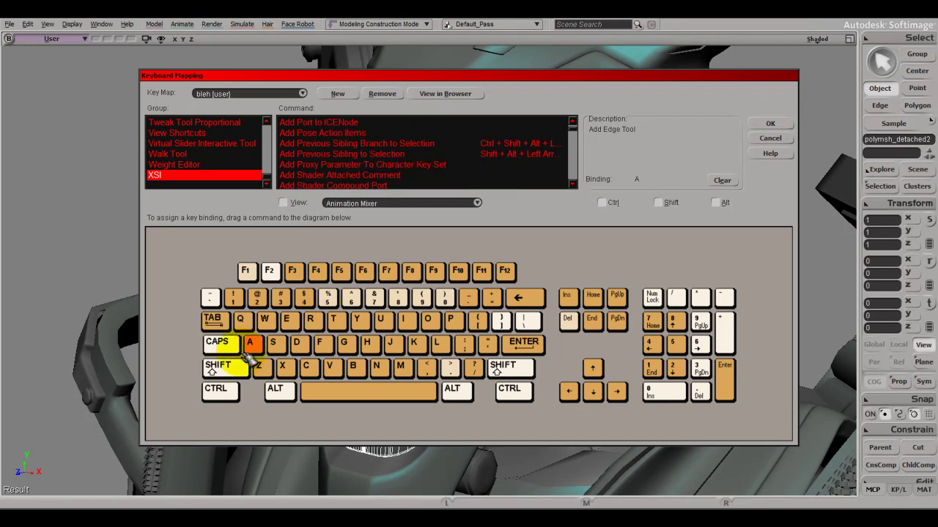
{"action": "left_click", "coordinate": [403, 154]}
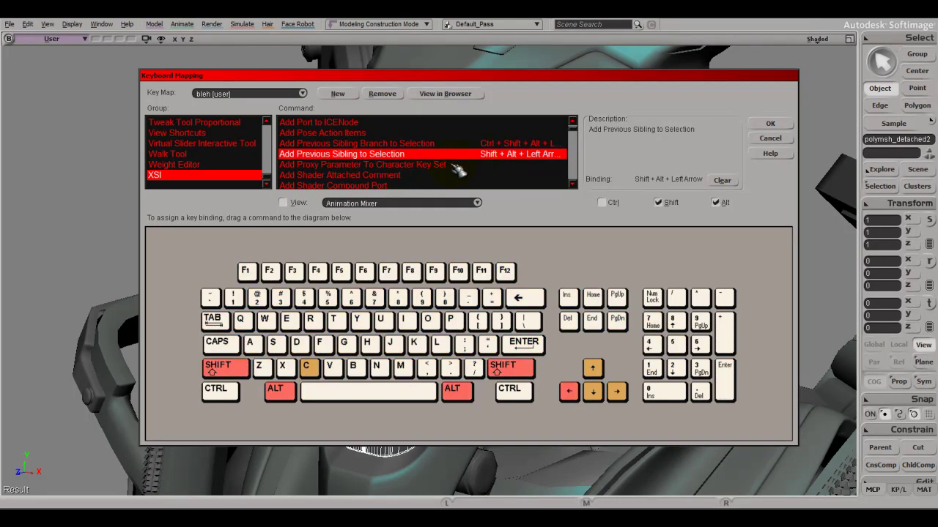
{"action": "left_click", "coordinate": [577, 130]}
{"action": "mouse_move", "coordinate": [580, 134]}
{"action": "left_mouse_down"}
{"action": "mouse_move", "coordinate": [593, 173]}
{"action": "mouse_move", "coordinate": [586, 139]}
{"action": "left_mouse_up"}
{"action": "left_click", "coordinate": [349, 165]}
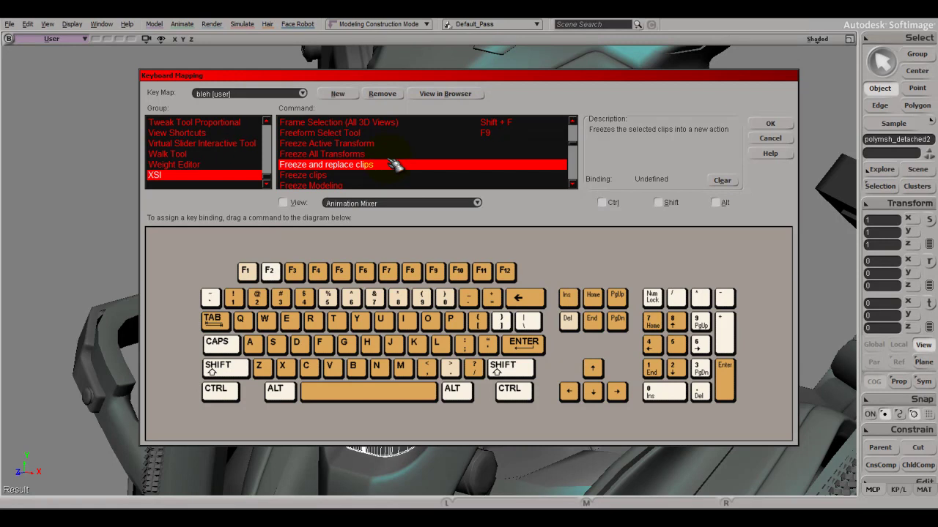
Find the Split Edge entry among the XSI commands and examine the bindings of the commands around and below it.
{"action": "key", "text": "s"}
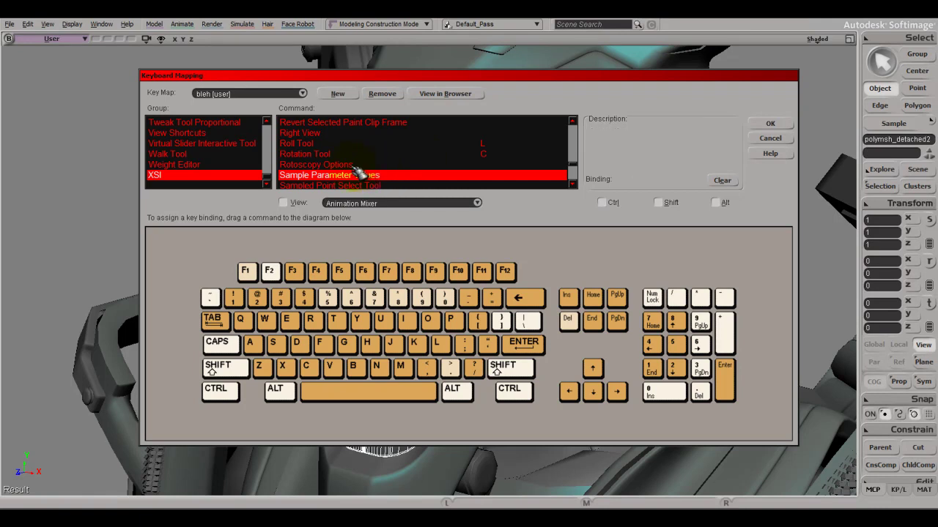
{"action": "left_click", "coordinate": [356, 166]}
{"action": "type", "text": "spl"}
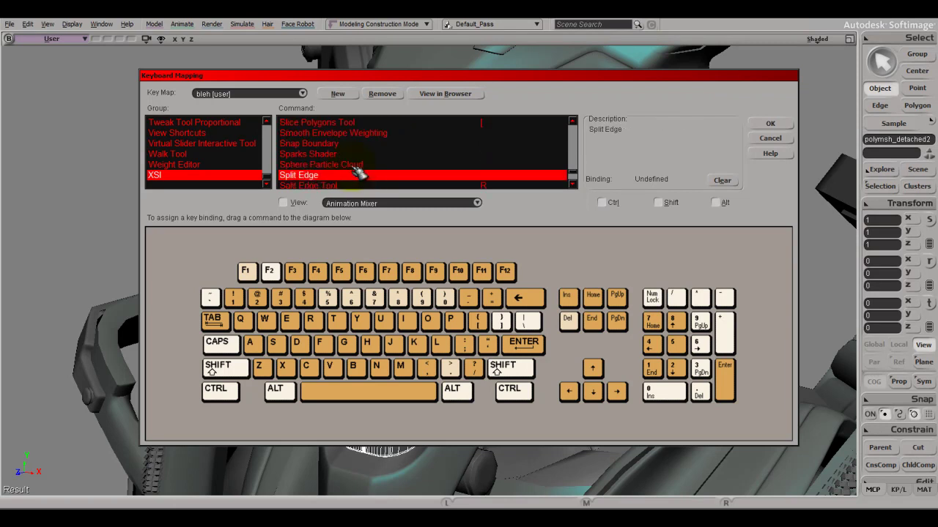
{"action": "scroll", "coordinate": [344, 176], "scroll_direction": "down", "scroll_amount": 2}
{"action": "scroll", "coordinate": [343, 179], "scroll_direction": "up", "scroll_amount": 2}
{"action": "scroll", "coordinate": [342, 180], "scroll_direction": "down", "scroll_amount": 1}
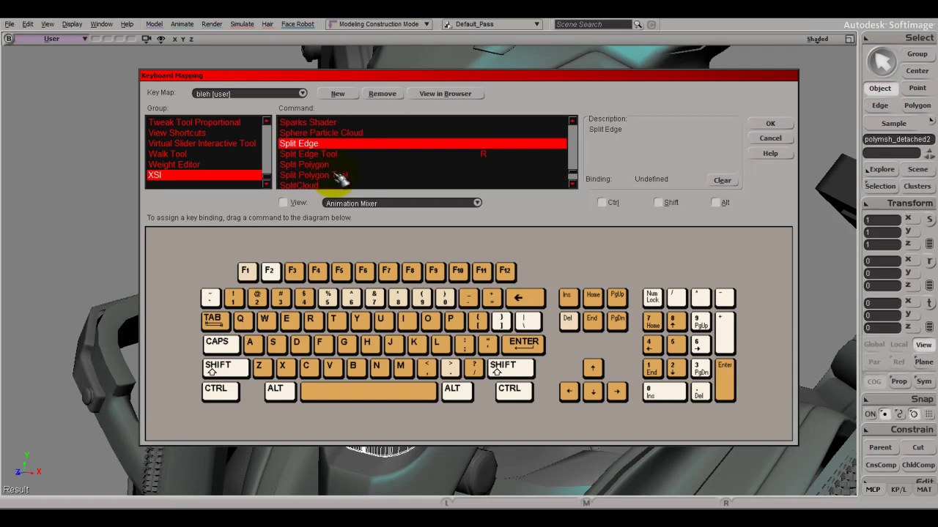
{"action": "scroll", "coordinate": [342, 178], "scroll_direction": "down", "scroll_amount": 8}
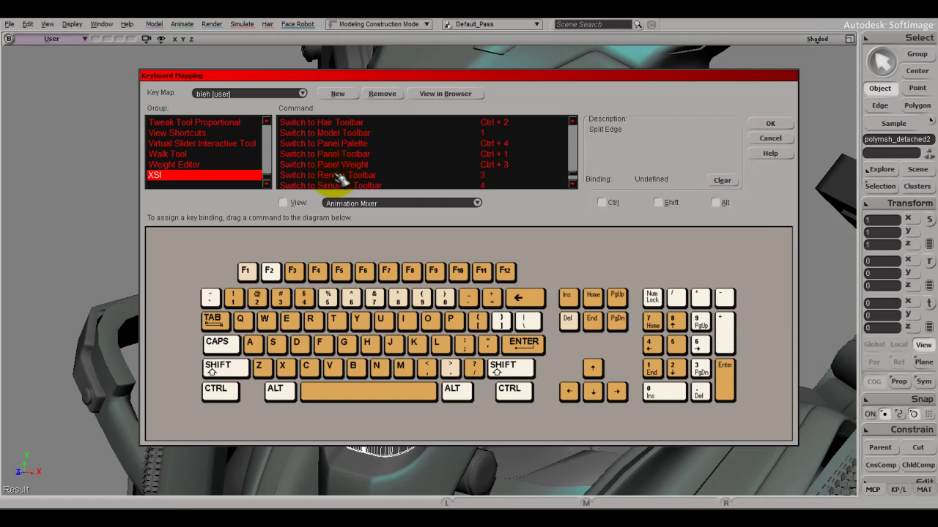
{"action": "scroll", "coordinate": [336, 175], "scroll_direction": "down", "scroll_amount": 1}
Assign the Slice Polygons command to Alt + A in the keyboard map.
{"action": "left_click", "coordinate": [254, 341], "text": "alt"}
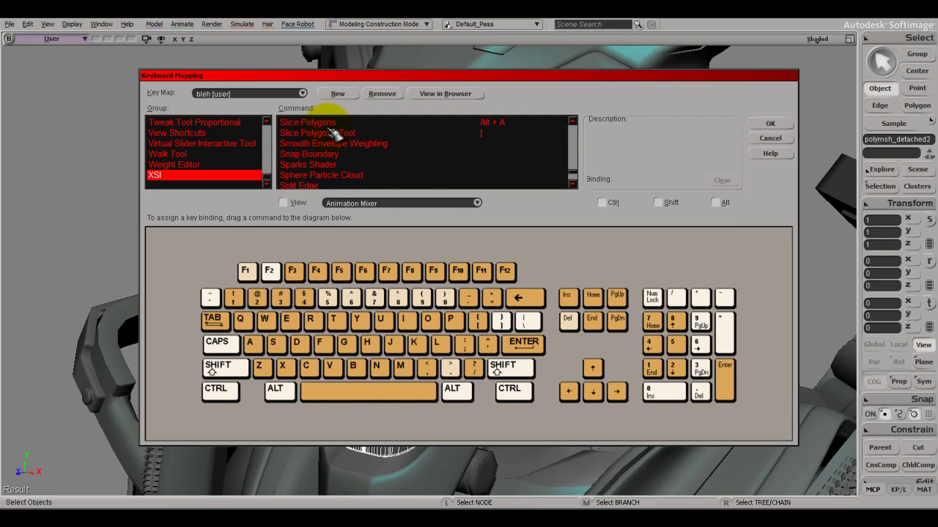
{"action": "left_click", "coordinate": [312, 123]}
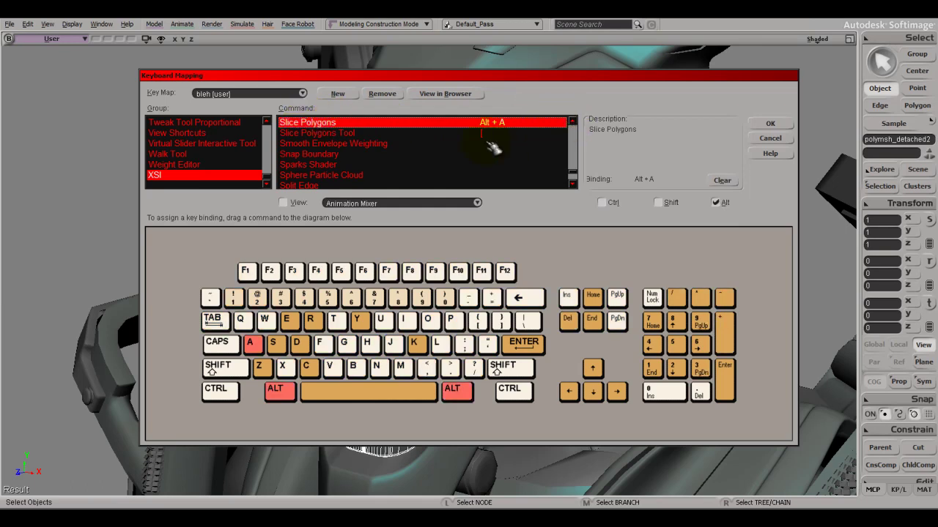
{"action": "left_click", "coordinate": [448, 247]}
{"action": "left_click", "coordinate": [326, 124]}
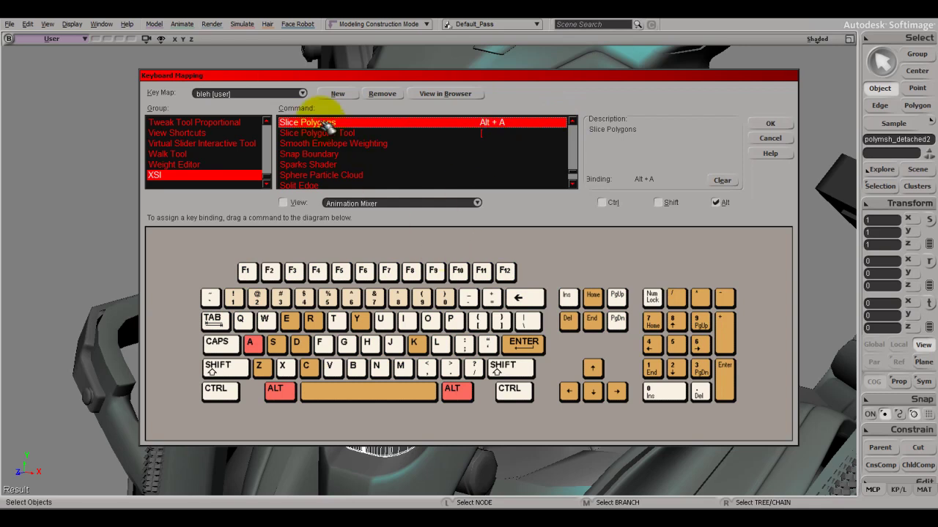
{"action": "left_click_drag", "start_coordinate": [326, 126], "coordinate": [256, 346]}
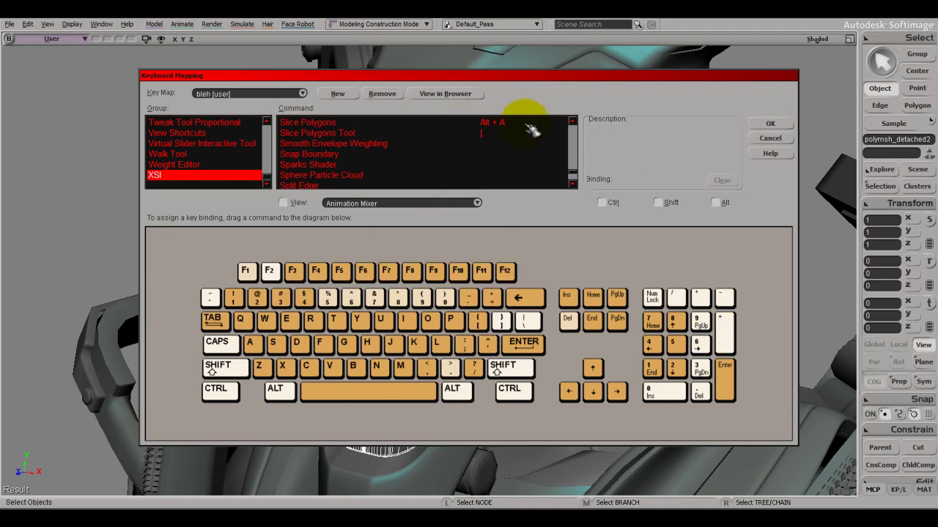
Start a new key map, saving the current bindings when asked, and cancel naming the new shortcut keys template.
{"action": "left_click", "coordinate": [351, 94]}
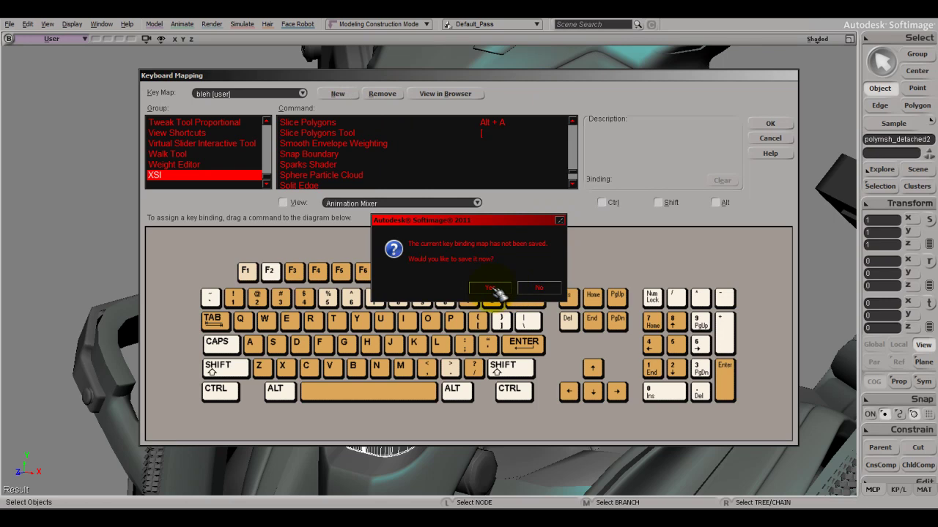
{"action": "left_click", "coordinate": [491, 289]}
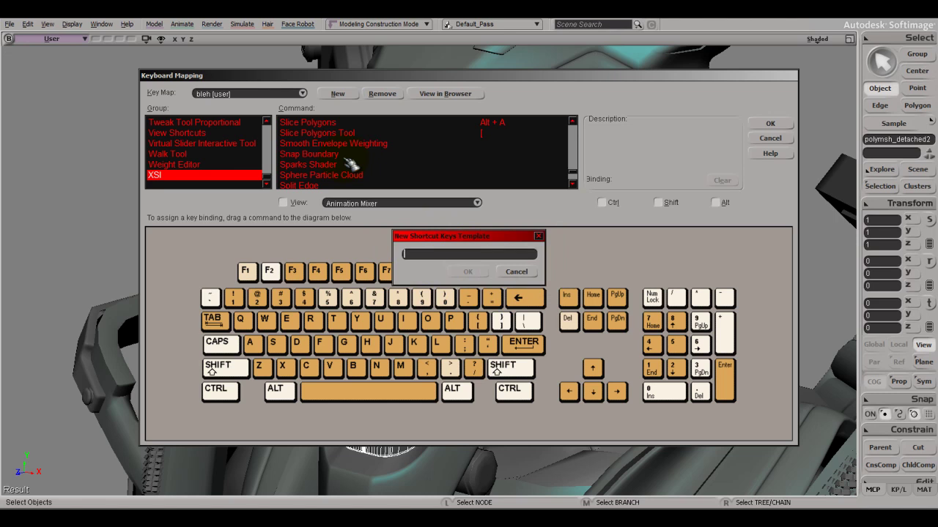
{"action": "key", "text": "BackSpace"}
{"action": "key", "text": "BackSpace"}
{"action": "left_click", "coordinate": [521, 273]}
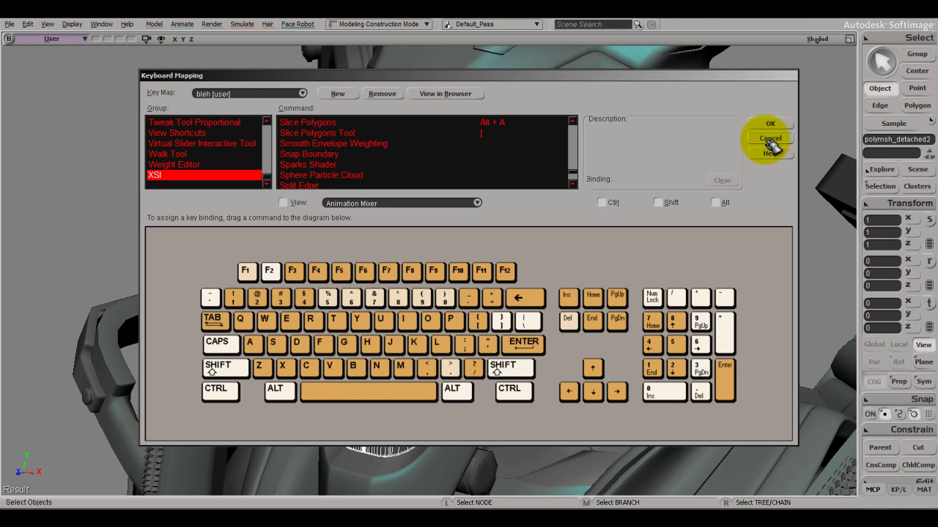
Cancel out of the Keyboard Mapping settings and clear the selection of the robot's mask.
{"action": "left_click", "coordinate": [770, 139]}
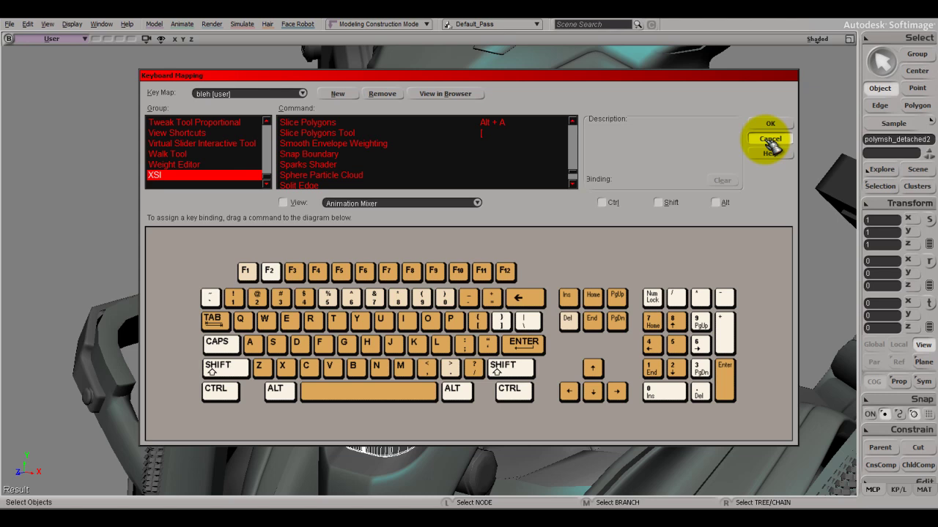
{"action": "left_click", "coordinate": [770, 141]}
{"action": "right_click_drag", "start_coordinate": [344, 222], "coordinate": [420, 222]}
{"action": "right_click_drag", "start_coordinate": [351, 253], "coordinate": [397, 254]}
{"action": "middle_click_drag", "start_coordinate": [396, 254], "coordinate": [477, 275]}
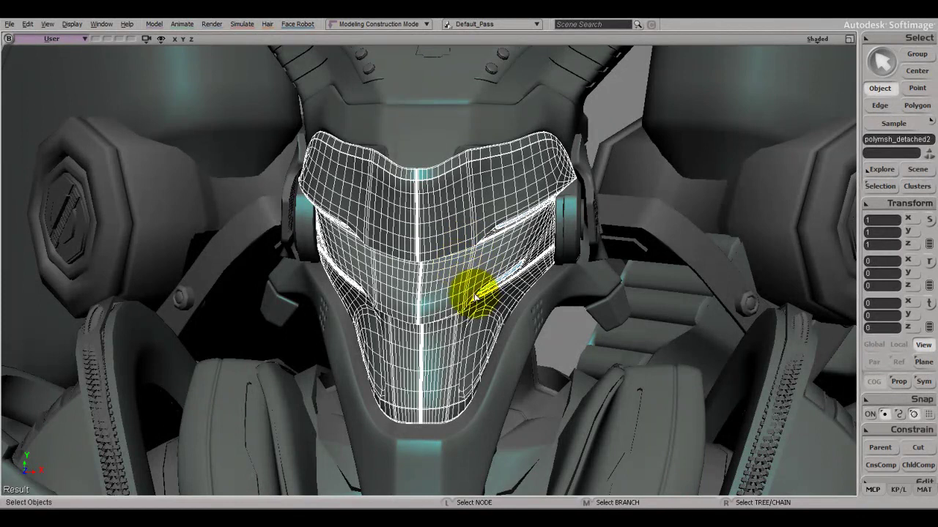
{"action": "middle_click_drag", "start_coordinate": [470, 325], "coordinate": [732, 221]}
{"action": "left_click", "coordinate": [759, 201]}
{"action": "key", "text": "s"}
{"action": "right_click_drag", "start_coordinate": [562, 276], "coordinate": [526, 280]}
{"action": "key", "text": "space"}
{"action": "scroll", "coordinate": [523, 318], "scroll_direction": "down", "scroll_amount": 5}
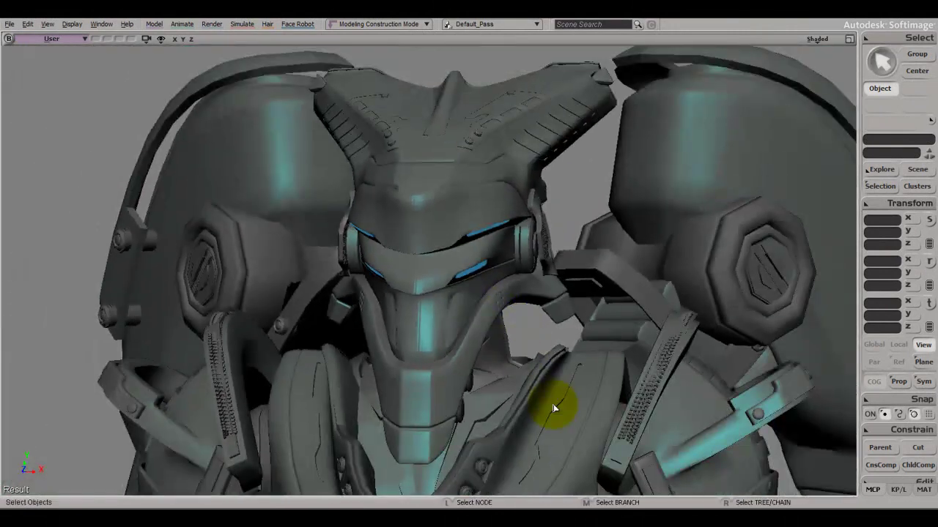
Select and frame the robot's chest armor, and isolate it in the viewport.
{"action": "left_click", "coordinate": [555, 408]}
{"action": "key", "text": "shift+f"}
{"action": "key", "text": "s"}
{"action": "right_click_drag", "start_coordinate": [548, 169], "coordinate": [498, 248]}
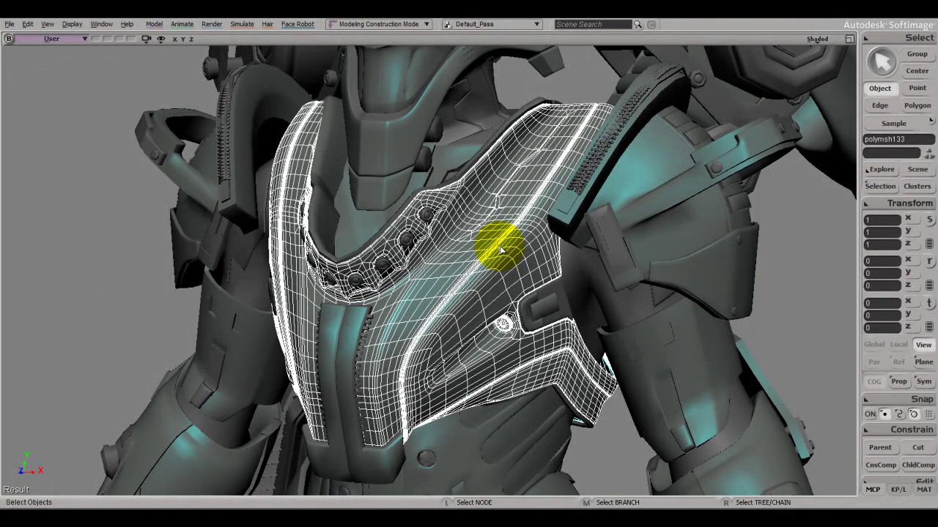
{"action": "key", "text": "shift+i"}
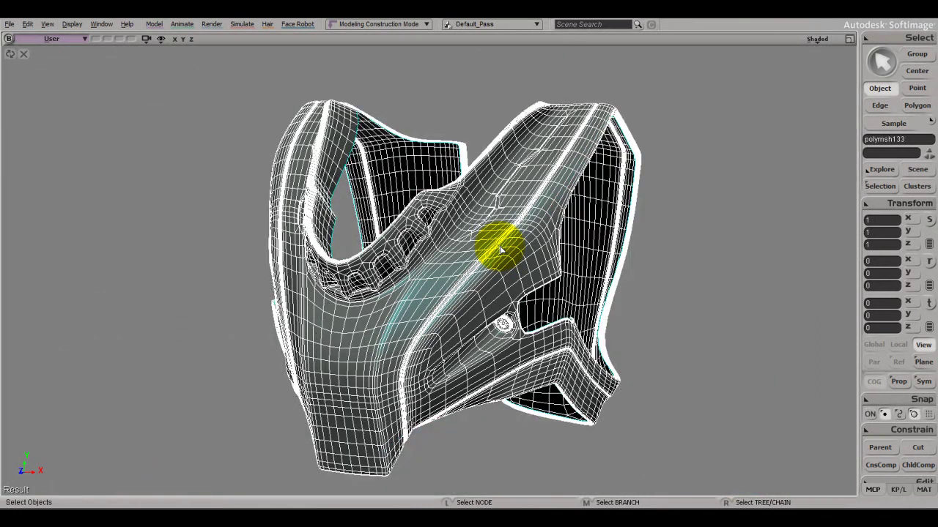
Inspect the isolated chest armor from its side and exit the isolated view.
{"action": "key", "text": "s"}
{"action": "middle_click_drag", "start_coordinate": [491, 250], "coordinate": [418, 260]}
{"action": "right_click_drag", "start_coordinate": [418, 259], "coordinate": [95, 79]}
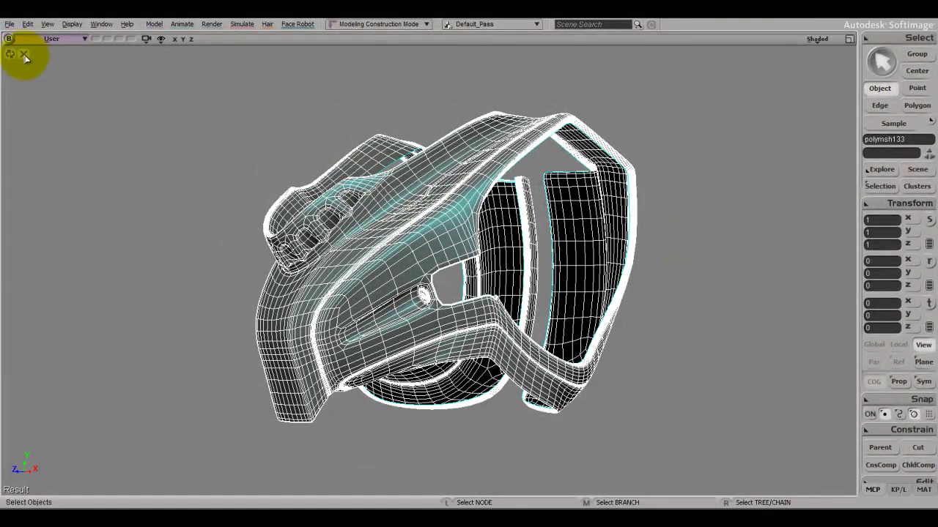
{"action": "left_click", "coordinate": [24, 55]}
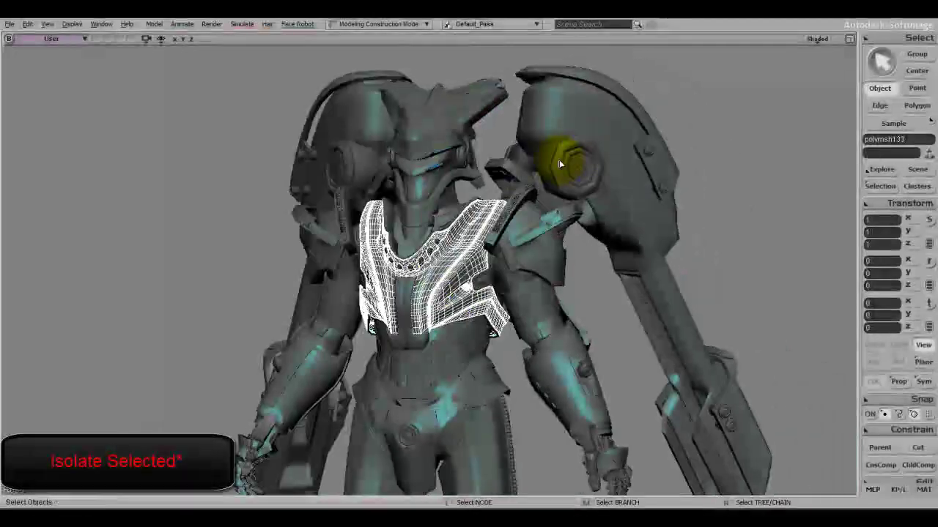
Select and isolate the robot's forearm armor for inspection, and exit the isolated view.
{"action": "left_click", "coordinate": [628, 230]}
{"action": "left_click", "coordinate": [413, 395]}
{"action": "left_click", "coordinate": [279, 391]}
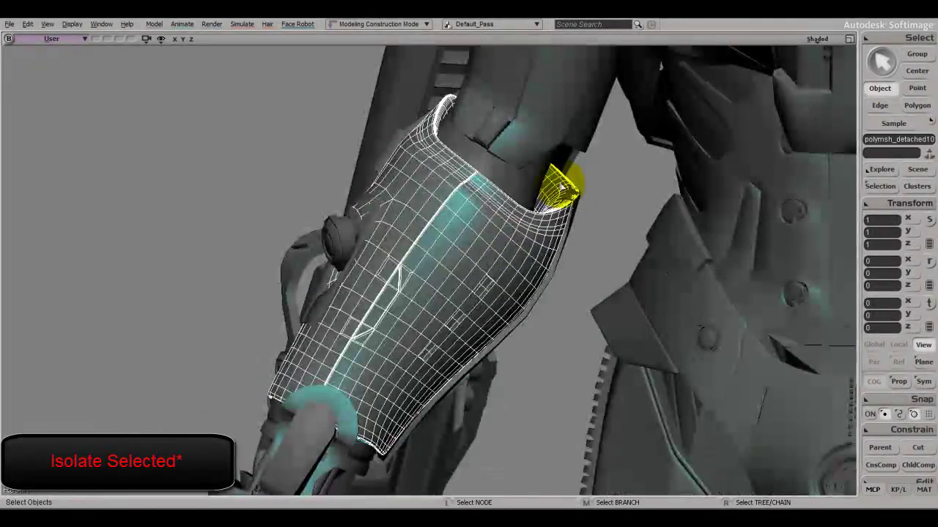
{"action": "middle_click_drag", "start_coordinate": [553, 188], "coordinate": [494, 331]}
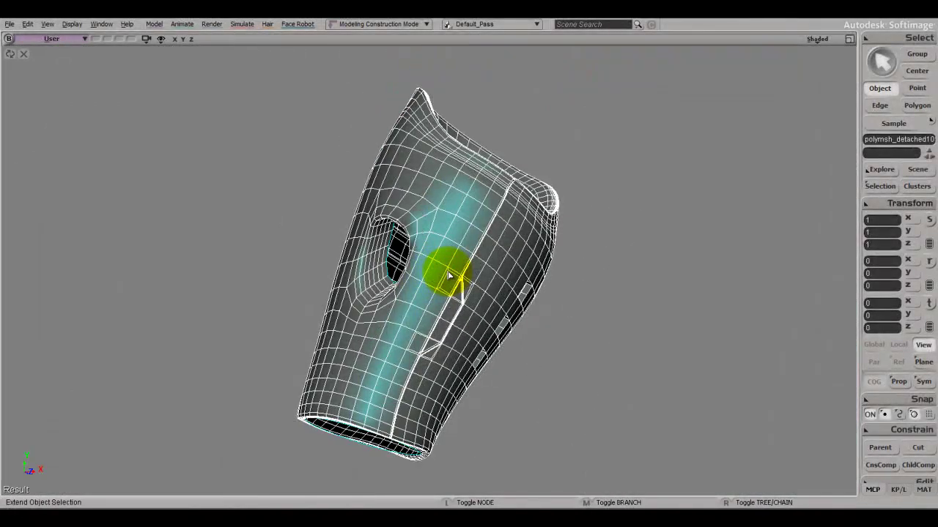
{"action": "right_click_drag", "start_coordinate": [430, 289], "coordinate": [683, 312]}
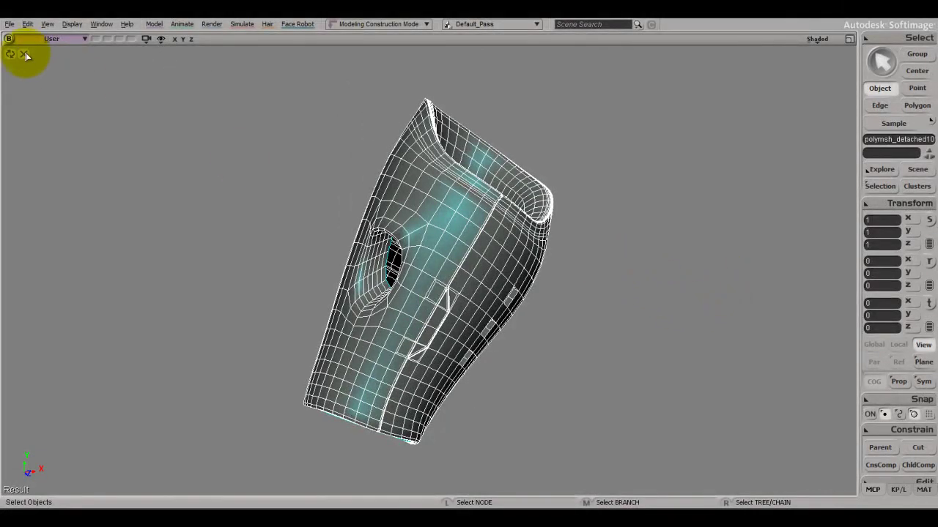
{"action": "left_click", "coordinate": [25, 55]}
Select and frame the chest armor again, and isolate it in the viewport.
{"action": "key", "text": "z"}
{"action": "left_click_drag", "start_coordinate": [603, 131], "coordinate": [278, 205]}
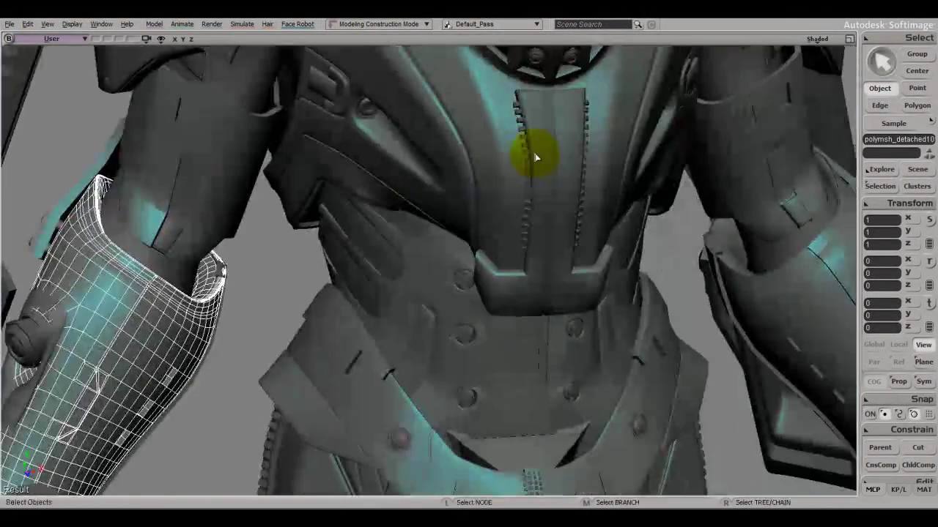
{"action": "left_click", "coordinate": [482, 129]}
{"action": "key", "text": "f"}
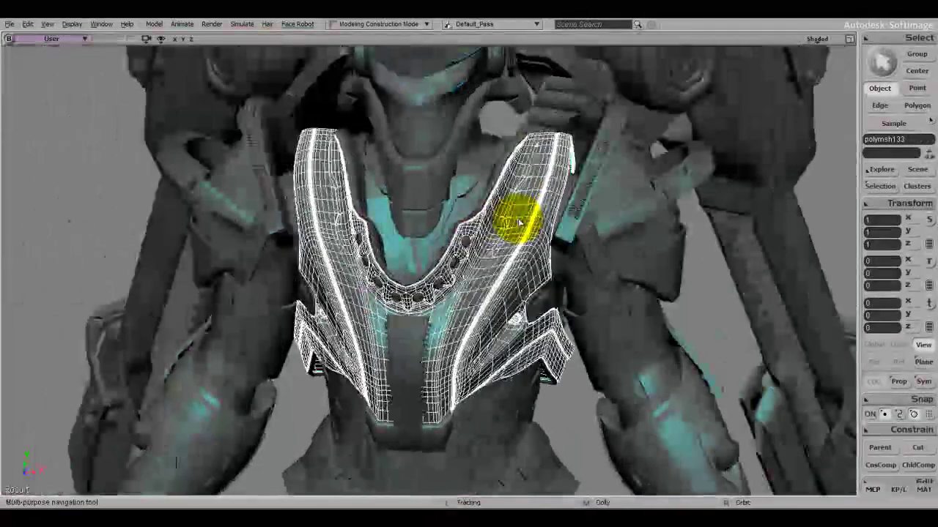
{"action": "key", "text": "shift+i"}
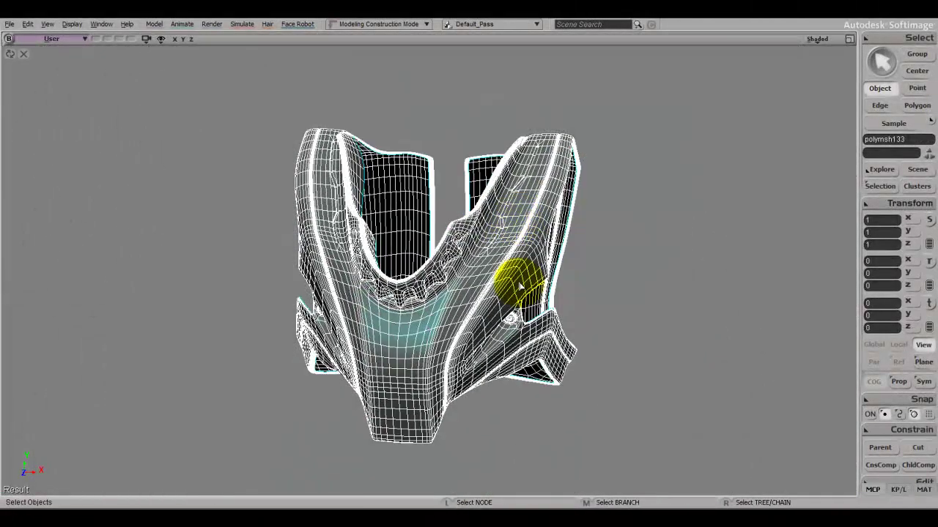
Apply Slice Polygons to the isolated chest armor and move its settings window clear of the mesh.
{"action": "key", "text": "s"}
{"action": "right_click_drag", "start_coordinate": [517, 311], "coordinate": [519, 313]}
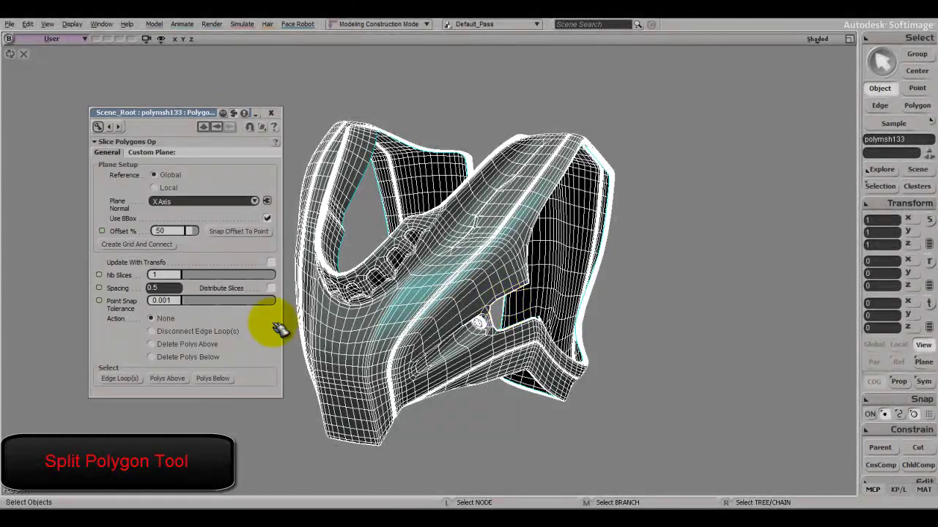
{"action": "mouse_move", "coordinate": [182, 110]}
{"action": "left_mouse_down"}
{"action": "mouse_move", "coordinate": [168, 100]}
{"action": "mouse_move", "coordinate": [273, 104]}
{"action": "mouse_move", "coordinate": [184, 93]}
{"action": "left_mouse_up"}
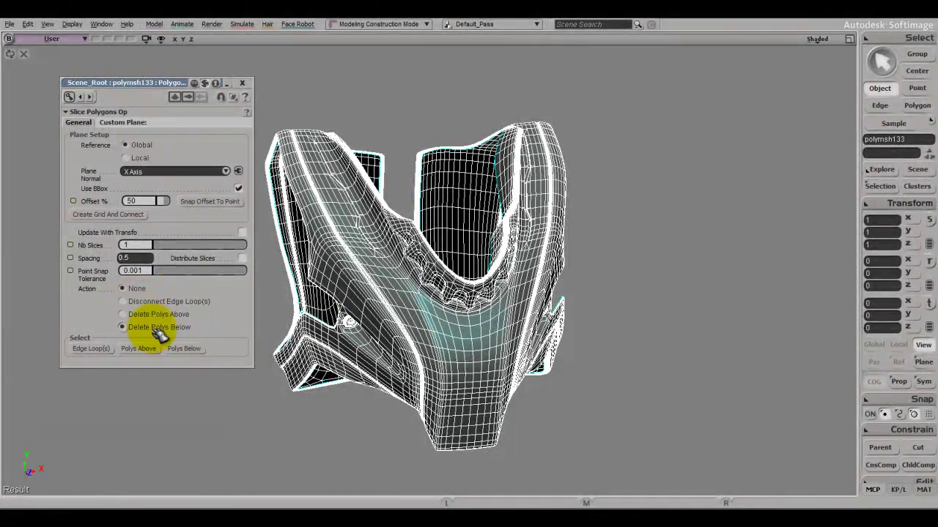
Set the slice action to Delete Polys Below and inspect the remaining half of the chest armor.
{"action": "key", "text": "s"}
{"action": "right_click_drag", "start_coordinate": [433, 351], "coordinate": [428, 306]}
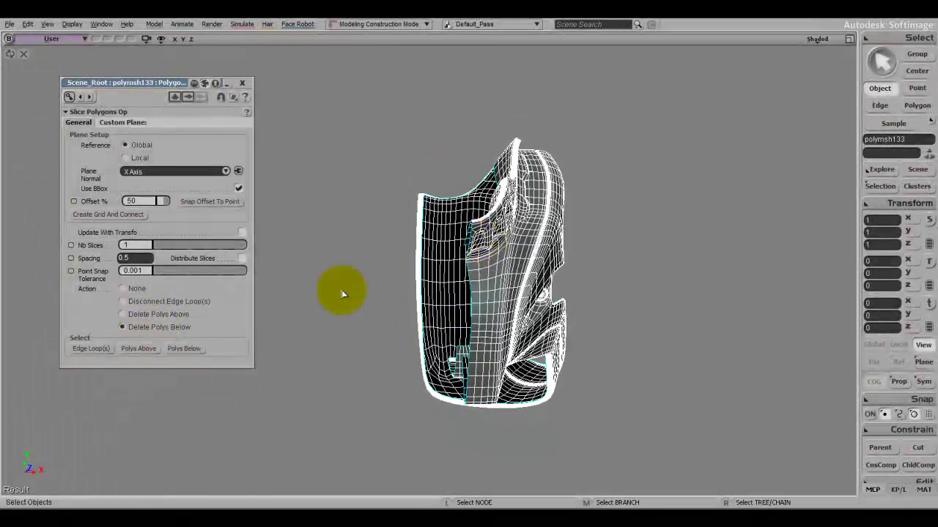
{"action": "key", "text": "s"}
{"action": "right_click_drag", "start_coordinate": [368, 318], "coordinate": [199, 374]}
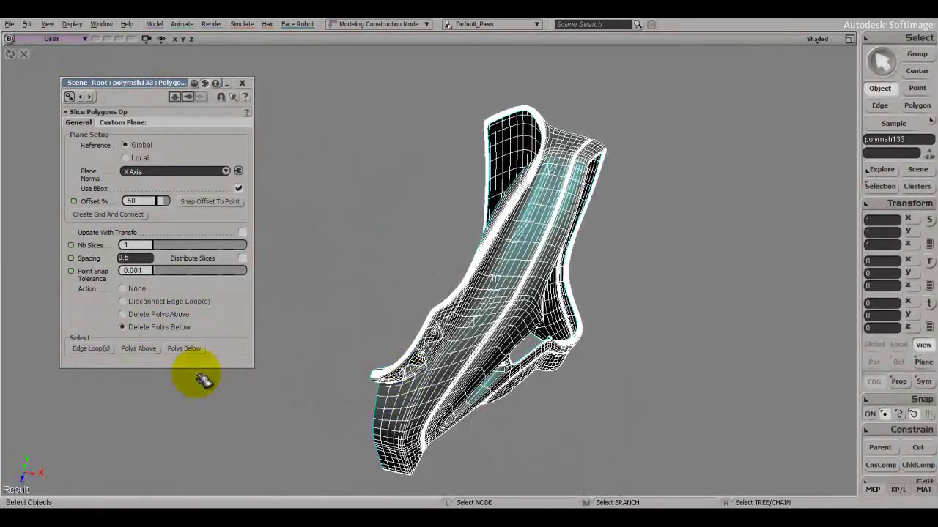
Set the slice action to Delete Polys Above to keep the opposite half of the chest armor.
{"action": "right_click_drag", "start_coordinate": [341, 330], "coordinate": [350, 300]}
{"action": "right_click_drag", "start_coordinate": [174, 327], "coordinate": [149, 336]}
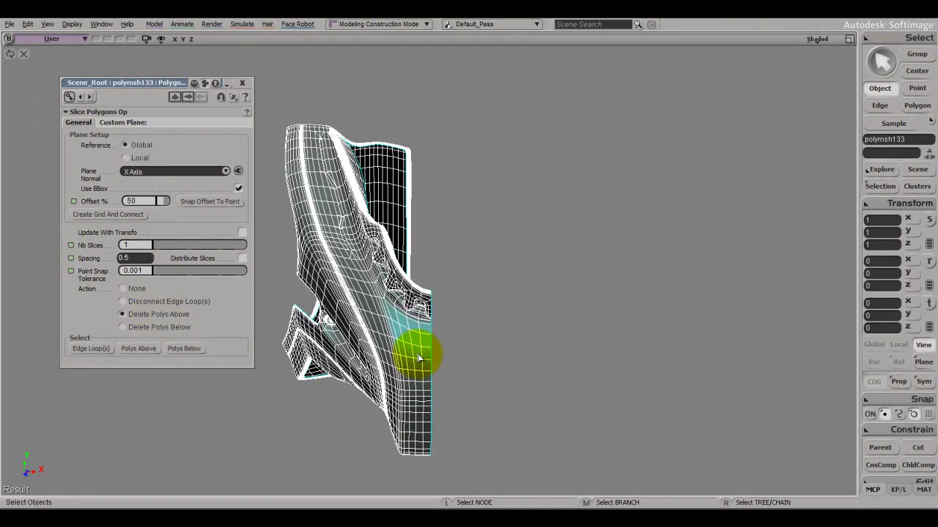
Undo the last slice action changes to bring back the full chest armor, and look at its center seam up close.
{"action": "right_click_drag", "start_coordinate": [419, 358], "coordinate": [504, 350]}
{"action": "key", "text": "ctrl+z"}
{"action": "key", "text": "ctrl+z"}
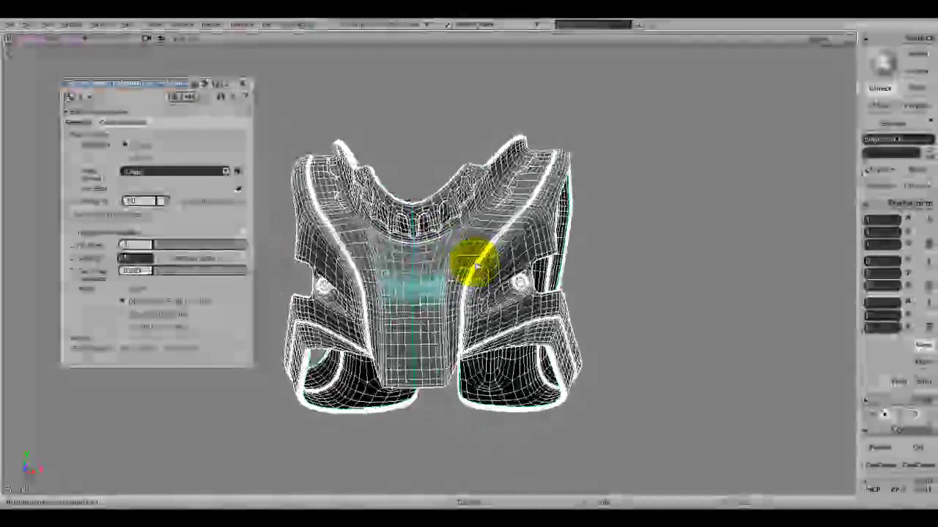
{"action": "left_click_drag", "start_coordinate": [476, 265], "coordinate": [478, 255], "text": "alt"}
{"action": "scroll", "coordinate": [444, 288], "scroll_direction": "up", "scroll_amount": 5}
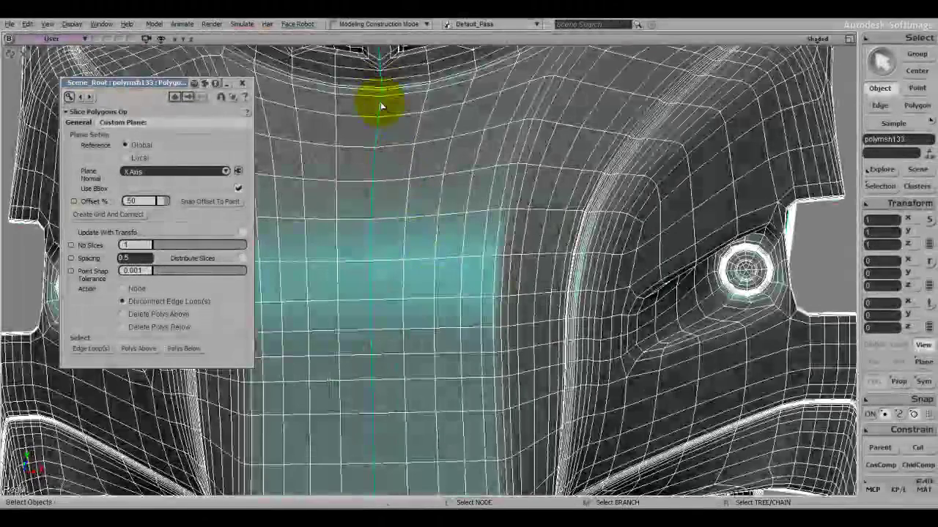
Set the slice action to Delete Polys Below to keep one half of the chest armor, and close the slice settings.
{"action": "left_click", "coordinate": [139, 327]}
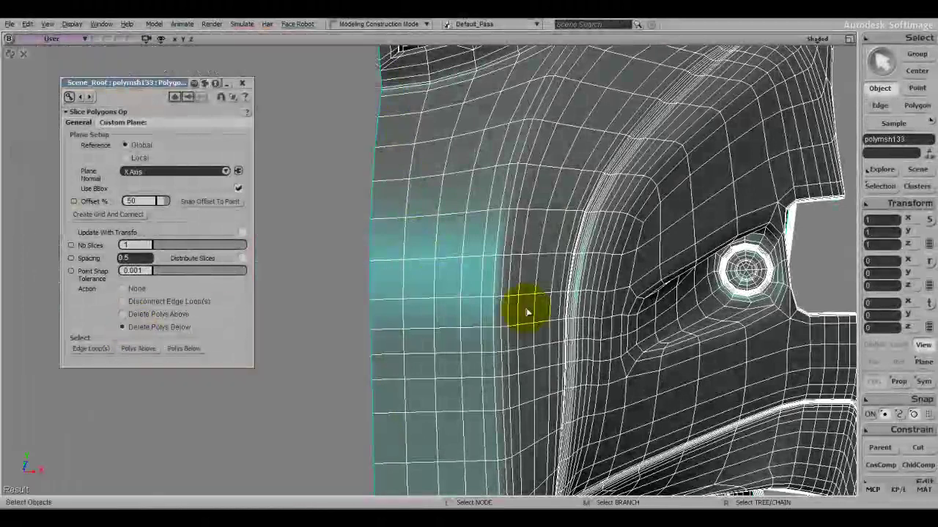
{"action": "scroll", "coordinate": [527, 312], "scroll_direction": "down", "scroll_amount": 5}
{"action": "right_click_drag", "start_coordinate": [488, 308], "coordinate": [467, 302]}
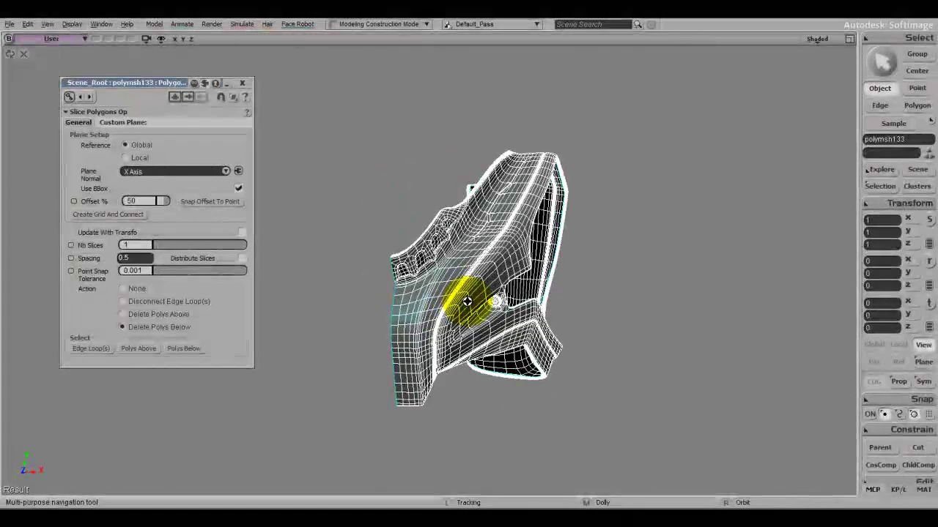
{"action": "left_click", "coordinate": [244, 82]}
Try the Tweak Component tool on the points of the remaining armor half, and return to object selection.
{"action": "key", "text": "s"}
{"action": "right_click_drag", "start_coordinate": [469, 295], "coordinate": [449, 299]}
{"action": "key", "text": "space"}
{"action": "left_click", "coordinate": [515, 189]}
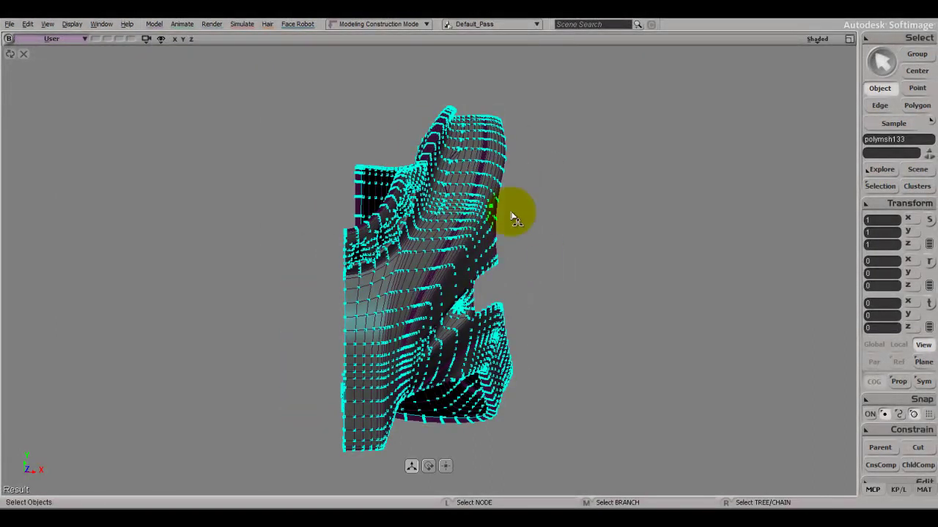
{"action": "key", "text": "m"}
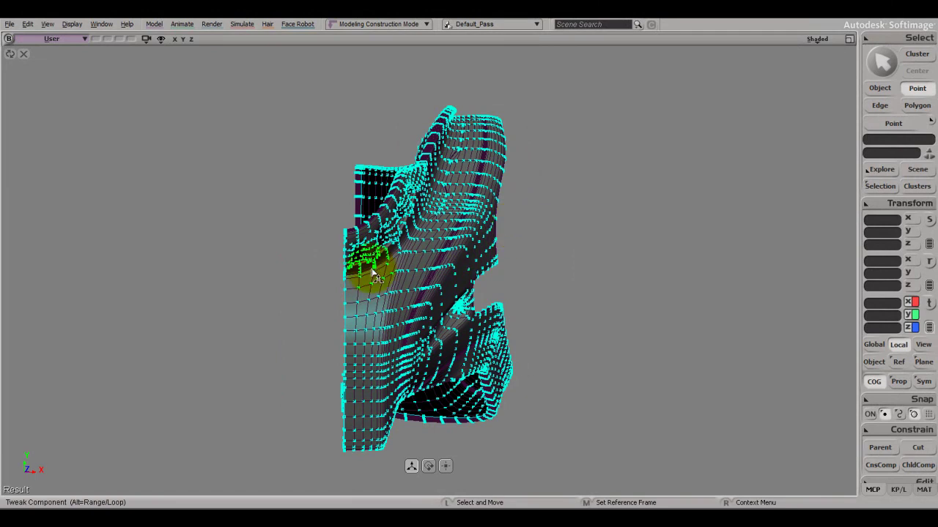
{"action": "key", "text": "space"}
{"action": "key", "text": "s"}
{"action": "right_click_drag", "start_coordinate": [461, 304], "coordinate": [465, 301]}
{"action": "key", "text": "space"}
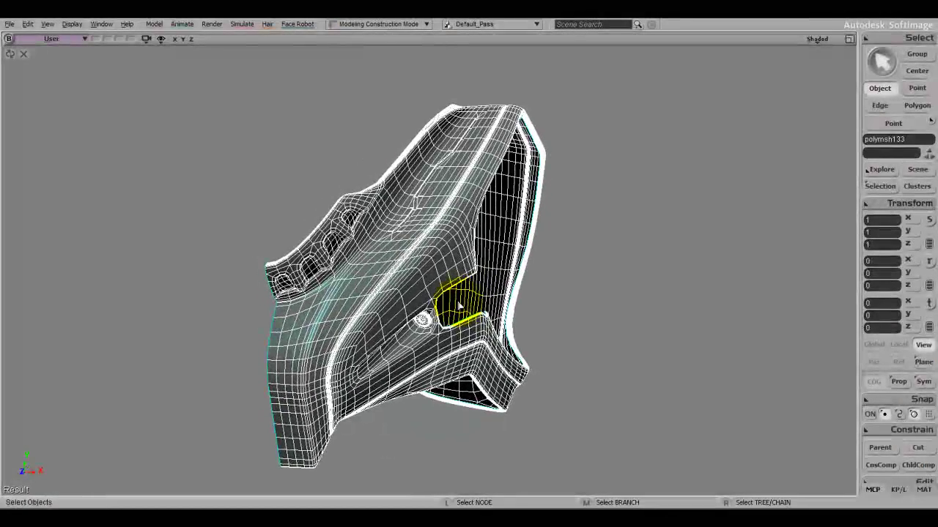
Apply Symmetrize Polygons to the armor half across the global X Axis plane, and inspect the mirrored chest armor.
{"action": "right_click_drag", "start_coordinate": [355, 344], "coordinate": [283, 207]}
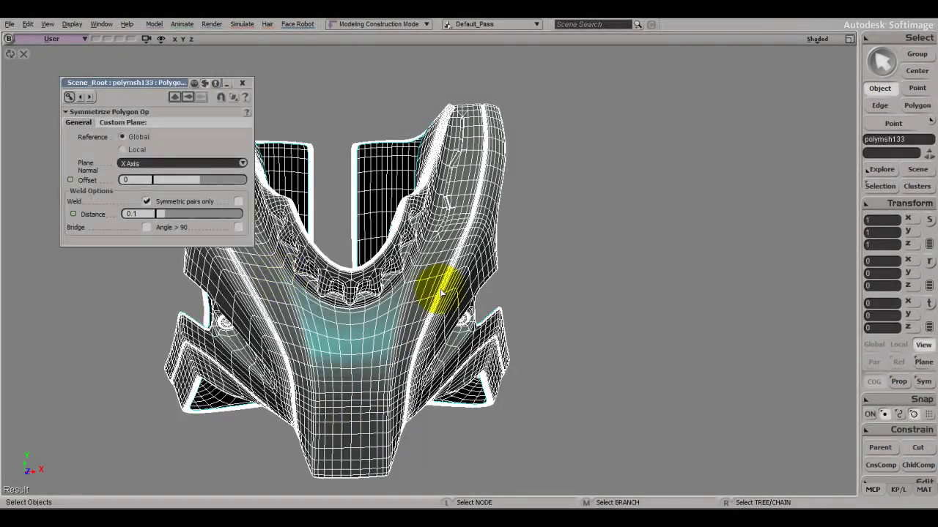
{"action": "right_click_drag", "start_coordinate": [433, 283], "coordinate": [731, 326]}
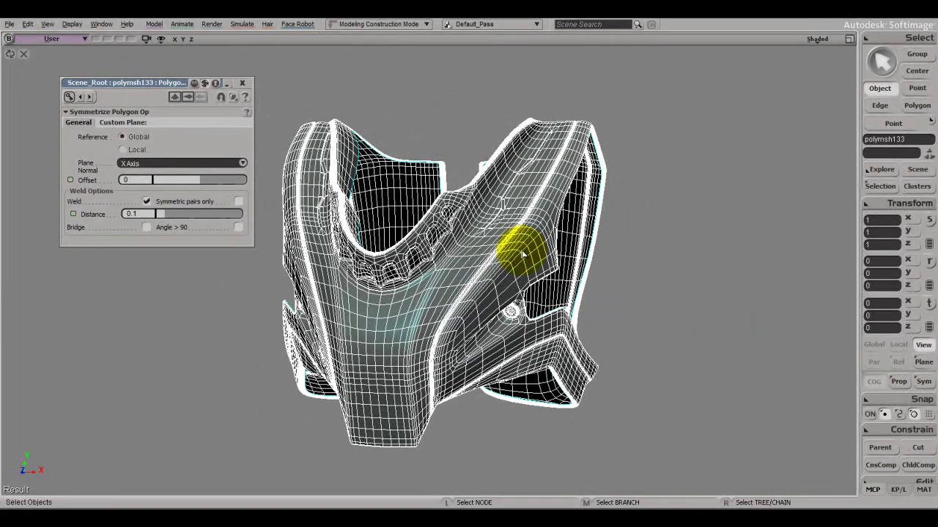
{"action": "mouse_move", "coordinate": [522, 254]}
{"action": "right_mouse_down"}
{"action": "mouse_move", "coordinate": [439, 303]}
{"action": "mouse_move", "coordinate": [539, 334]}
{"action": "mouse_move", "coordinate": [519, 329]}
{"action": "mouse_move", "coordinate": [637, 278]}
{"action": "right_mouse_up"}
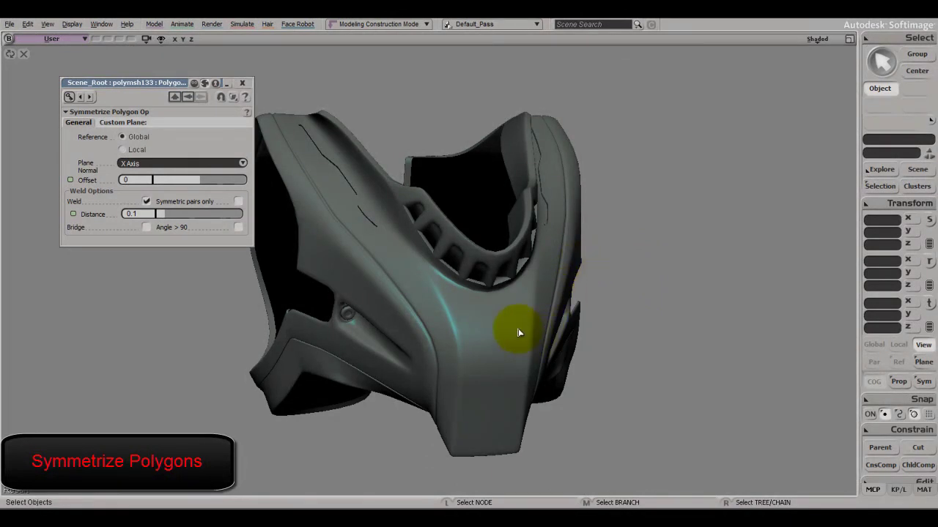
Duplicate the symmetrized chest armor, exit isolation, and move the copy about 32.49 units along X beside the robot.
{"action": "left_click", "coordinate": [493, 315]}
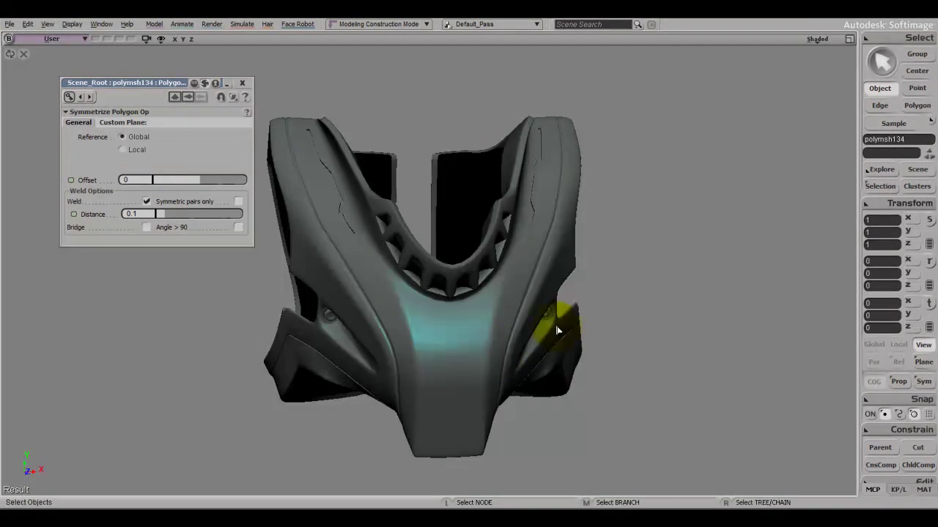
{"action": "scroll", "coordinate": [498, 356], "scroll_direction": "down", "scroll_amount": 4}
{"action": "key", "text": "v"}
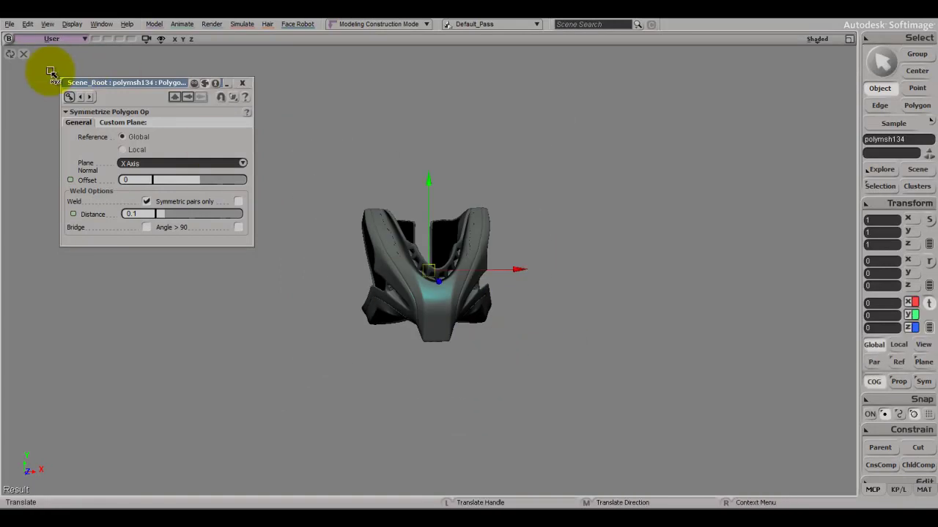
{"action": "left_click", "coordinate": [25, 57]}
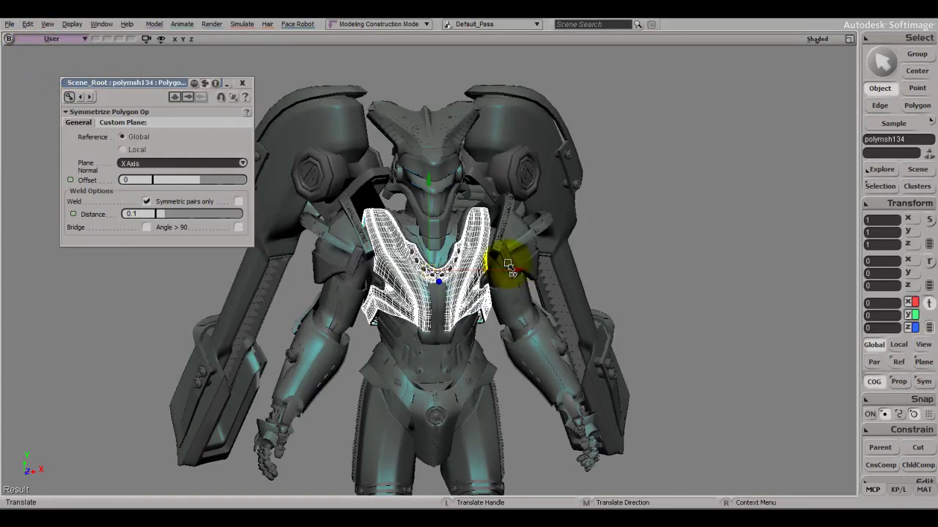
{"action": "left_click_drag", "start_coordinate": [521, 273], "coordinate": [796, 271]}
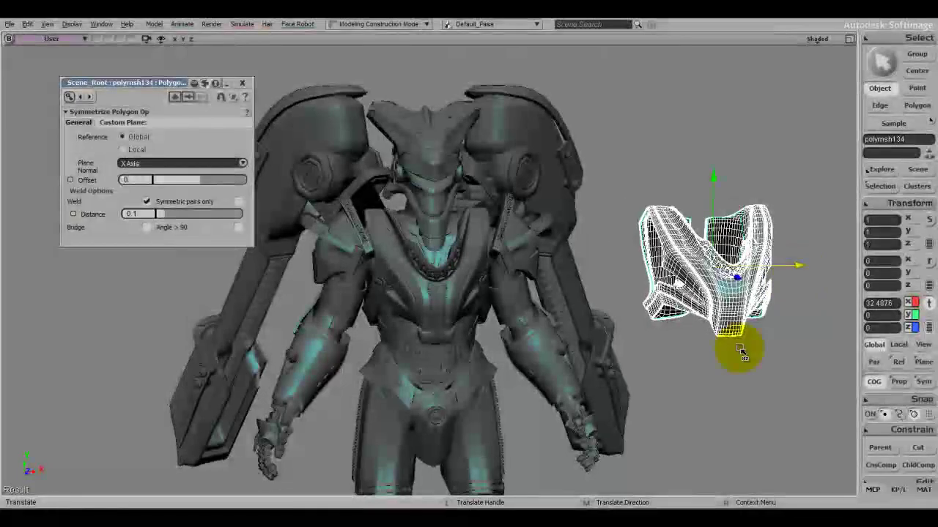
Select and frame the robot's face mask, duplicate it, and move the copy along X to one side of the head.
{"action": "left_click", "coordinate": [445, 207]}
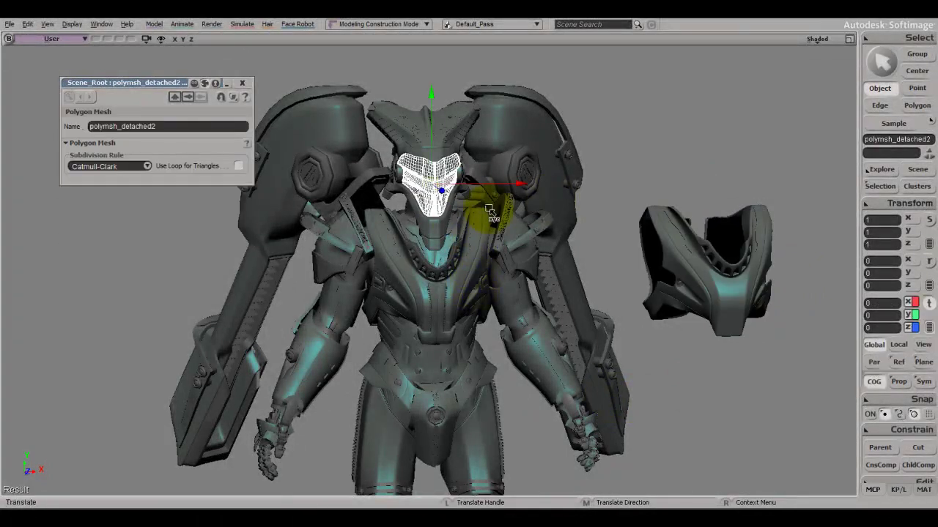
{"action": "key", "text": "f"}
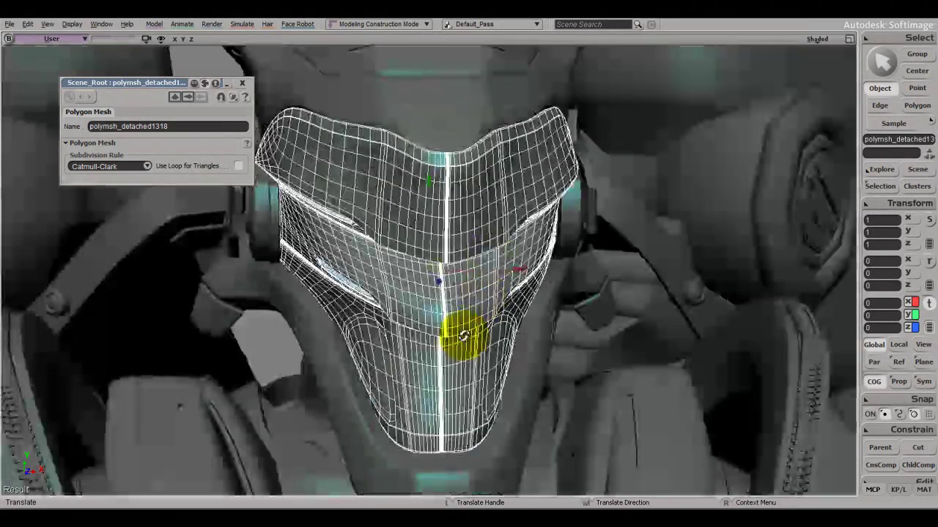
{"action": "key", "text": "s"}
{"action": "right_click_drag", "start_coordinate": [461, 334], "coordinate": [484, 338]}
{"action": "left_click_drag", "start_coordinate": [496, 268], "coordinate": [251, 293]}
{"action": "key", "text": "s"}
{"action": "right_click_drag", "start_coordinate": [632, 161], "coordinate": [545, 211]}
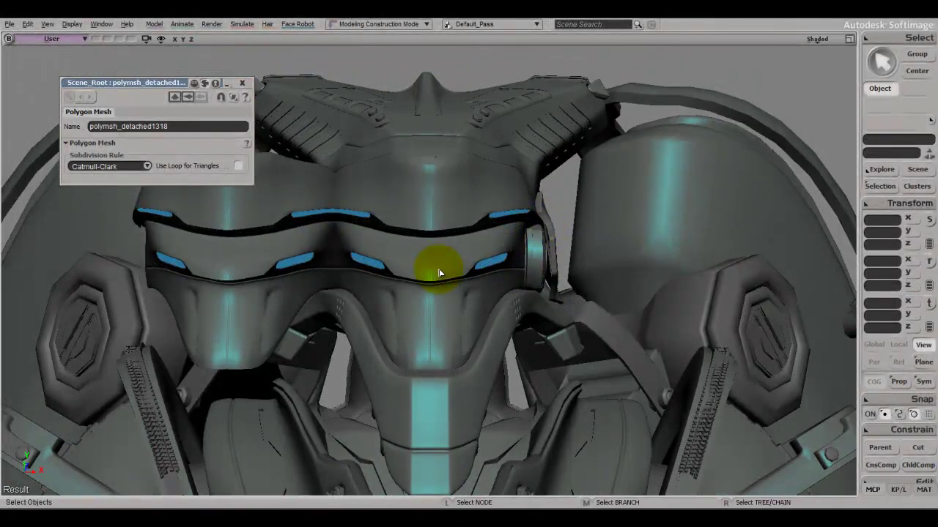
Duplicate the face mask again and move this copy about 4.62 units along X to the opposite side of the head.
{"action": "left_click", "coordinate": [524, 252], "text": "shift"}
{"action": "key", "text": "v"}
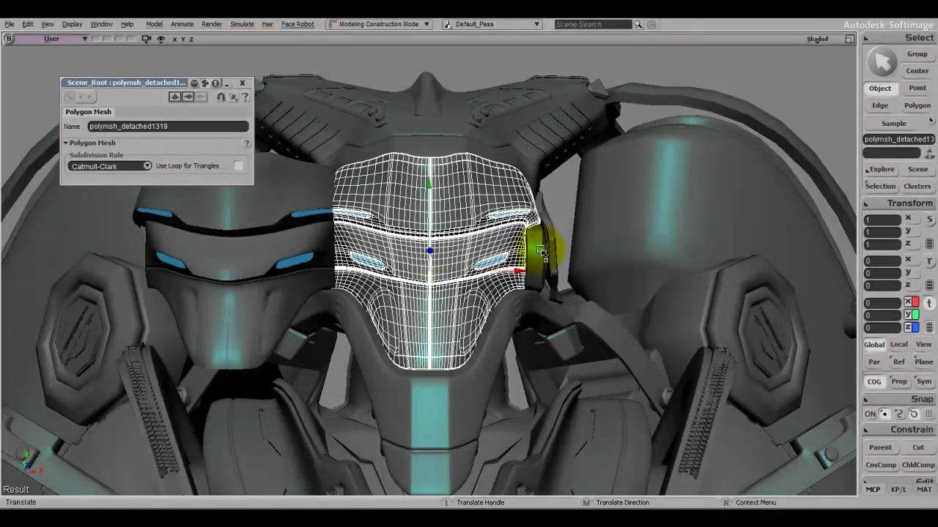
{"action": "left_click_drag", "start_coordinate": [576, 267], "coordinate": [680, 271]}
{"action": "key", "text": "space"}
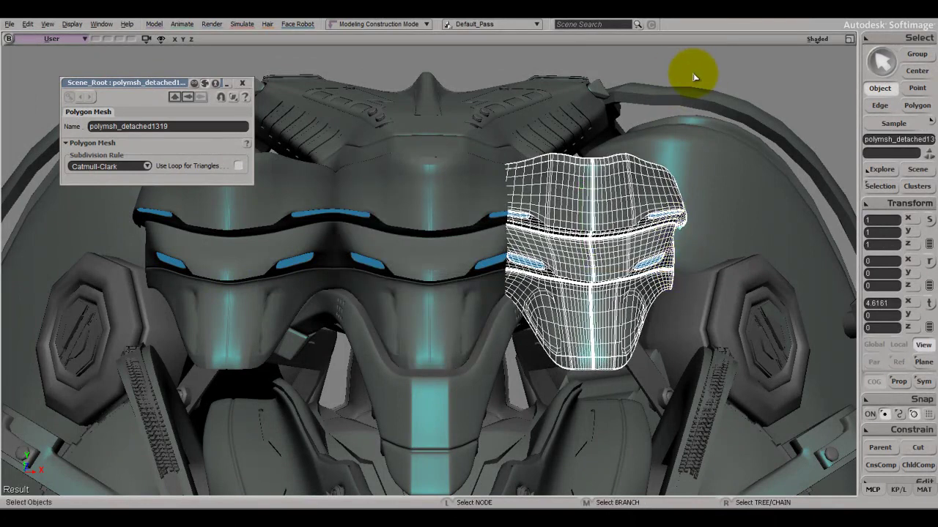
{"action": "left_click", "coordinate": [705, 71]}
Select both face mask copies together with the chest armor copy, and delete them.
{"action": "left_click", "coordinate": [572, 280]}
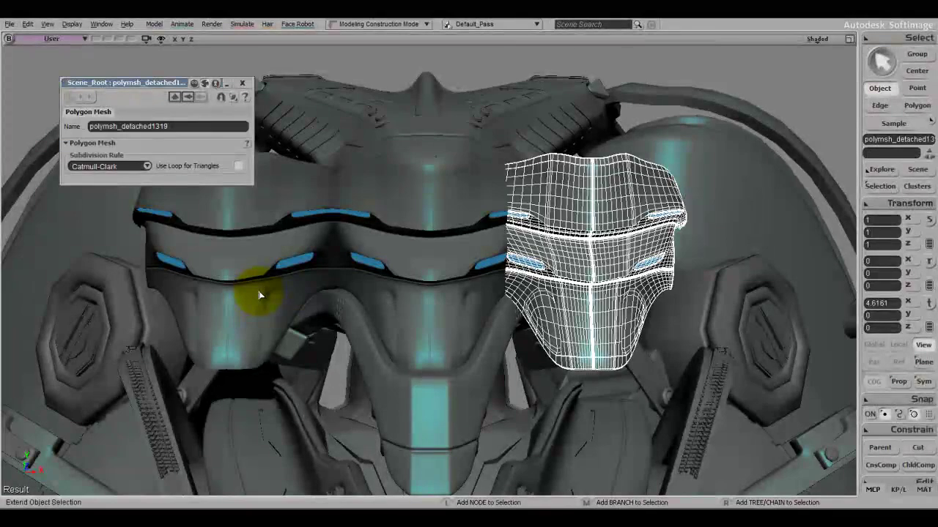
{"action": "left_click", "coordinate": [262, 293], "text": "shift"}
{"action": "left_click_drag", "start_coordinate": [498, 310], "coordinate": [489, 291]}
{"action": "scroll", "coordinate": [607, 366], "scroll_direction": "down", "scroll_amount": 5}
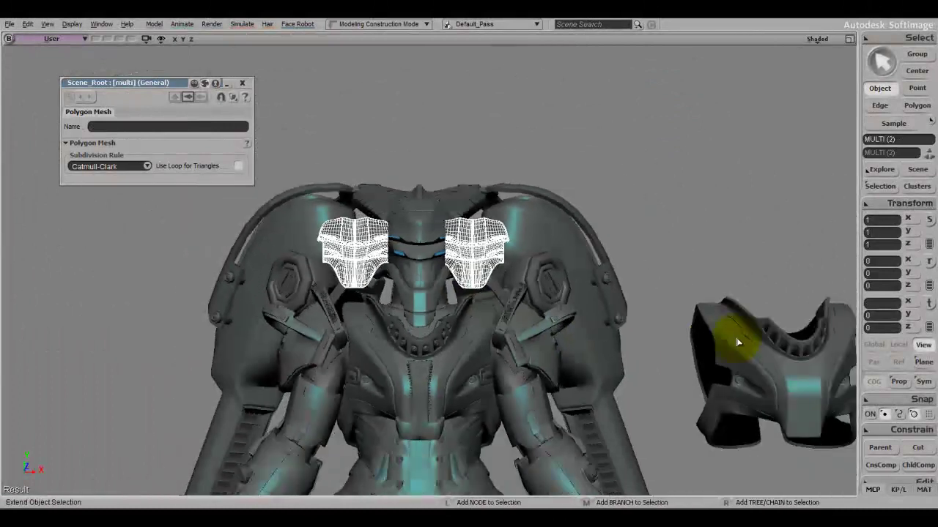
{"action": "left_click", "coordinate": [735, 336], "text": "shift"}
{"action": "key", "text": "Delete"}
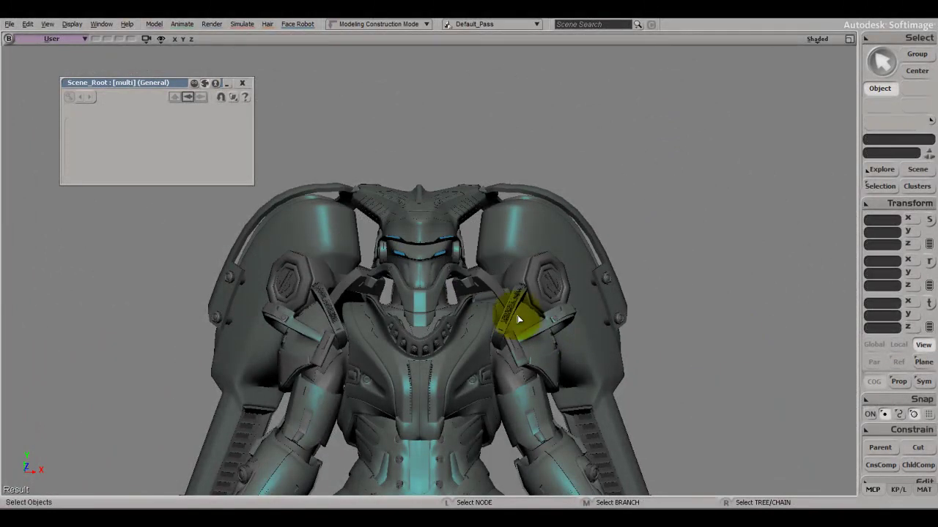
Select the shoulder armor piece at the top of the arm, isolate it, and frame it for a closer view.
{"action": "left_click", "coordinate": [421, 277]}
{"action": "left_click", "coordinate": [459, 370]}
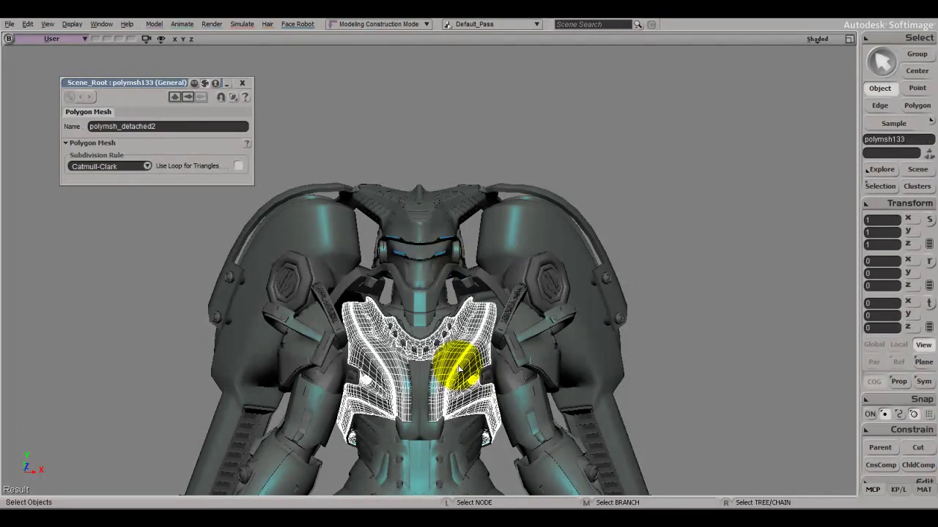
{"action": "right_click_drag", "start_coordinate": [542, 313], "coordinate": [461, 210]}
{"action": "left_click", "coordinate": [463, 208]}
{"action": "key", "text": "shift+i"}
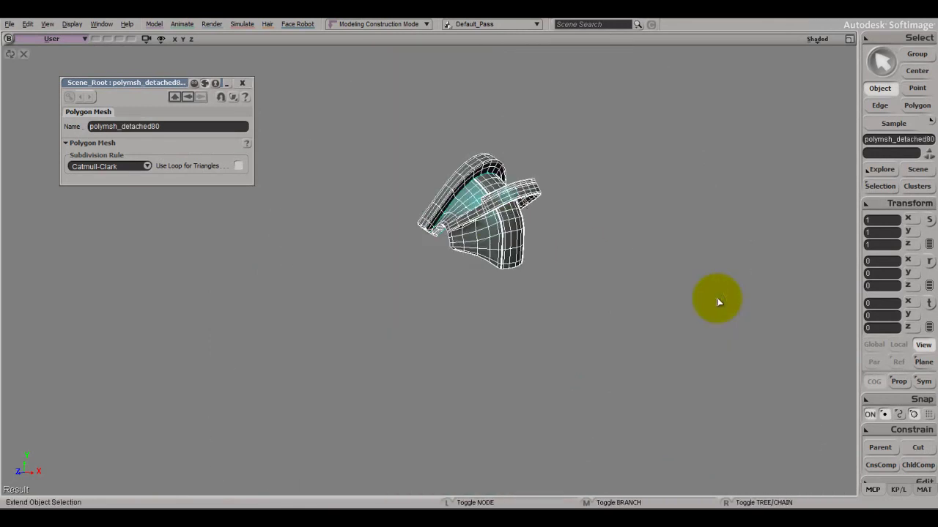
{"action": "key", "text": "f"}
{"action": "key", "text": "s"}
{"action": "right_click_drag", "start_coordinate": [431, 387], "coordinate": [715, 366]}
{"action": "left_click", "coordinate": [674, 303]}
{"action": "key", "text": "s"}
{"action": "right_click_drag", "start_coordinate": [561, 329], "coordinate": [556, 326]}
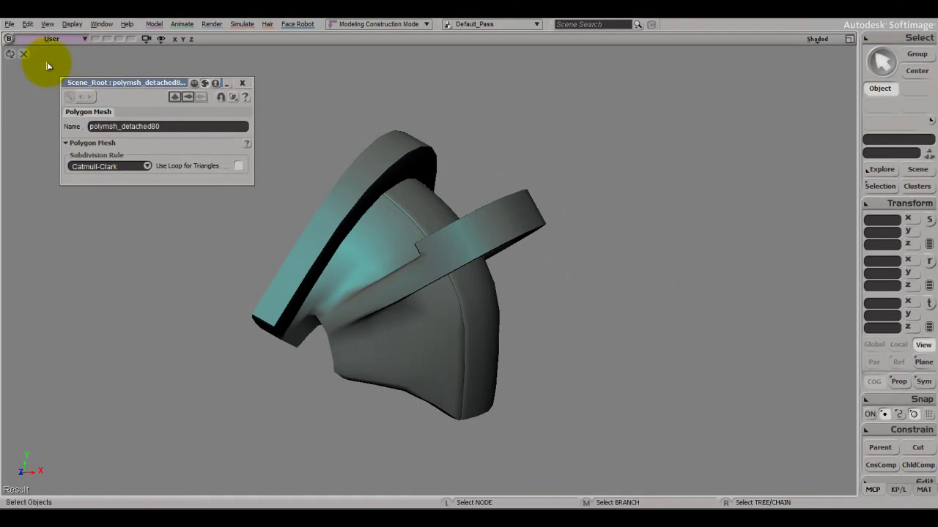
Exit isolation to show the whole robot, reselect the shoulder armor piece, and isolate it again.
{"action": "left_click", "coordinate": [23, 54]}
{"action": "left_click", "coordinate": [354, 239]}
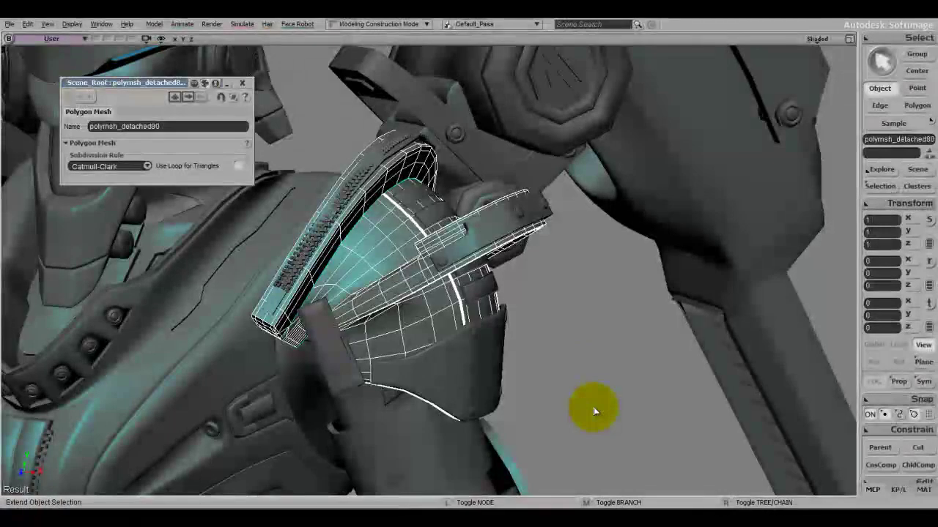
{"action": "key", "text": "ctrl+shift+h"}
{"action": "key", "text": "s"}
{"action": "right_click_drag", "start_coordinate": [592, 411], "coordinate": [206, 372]}
{"action": "right_click_drag", "start_coordinate": [546, 324], "coordinate": [520, 357]}
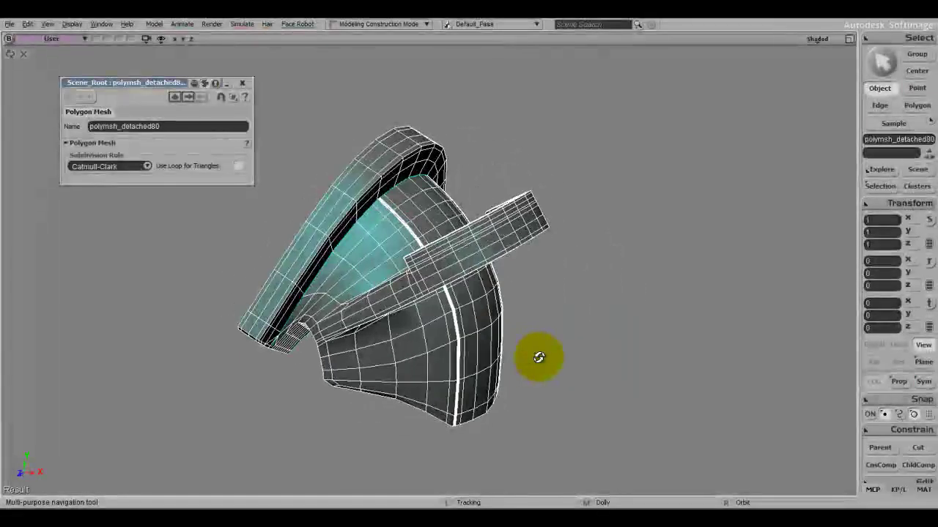
{"action": "key", "text": "space"}
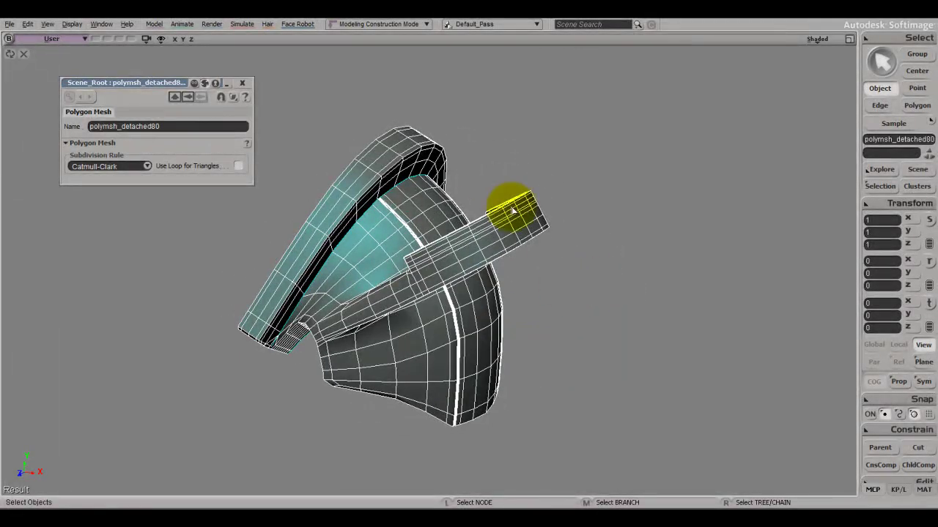
Activate the Split Edge Tool and try splitting an edge on the shoulder piece's curved shell, undoing the trial.
{"action": "scroll", "coordinate": [455, 291], "scroll_direction": "up", "scroll_amount": 4}
{"action": "key", "text": "s"}
{"action": "right_click_drag", "start_coordinate": [454, 290], "coordinate": [473, 316]}
{"action": "key", "text": "z"}
{"action": "left_click_drag", "start_coordinate": [396, 203], "coordinate": [400, 251]}
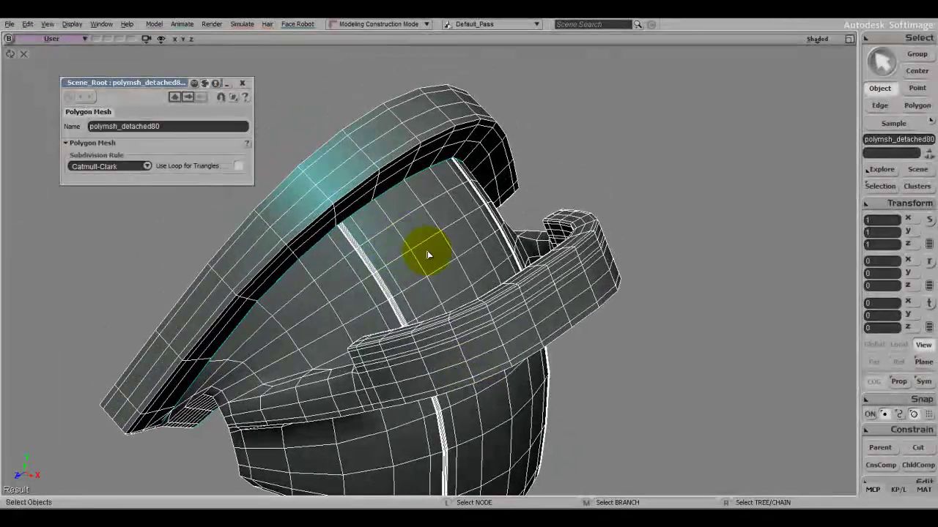
{"action": "scroll", "coordinate": [451, 291], "scroll_direction": "up", "scroll_amount": 4}
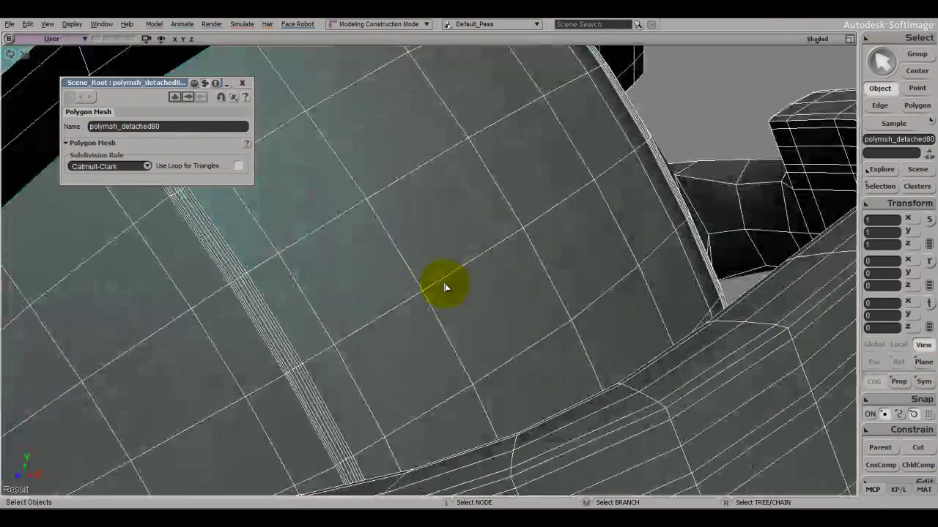
{"action": "key", "text": "j"}
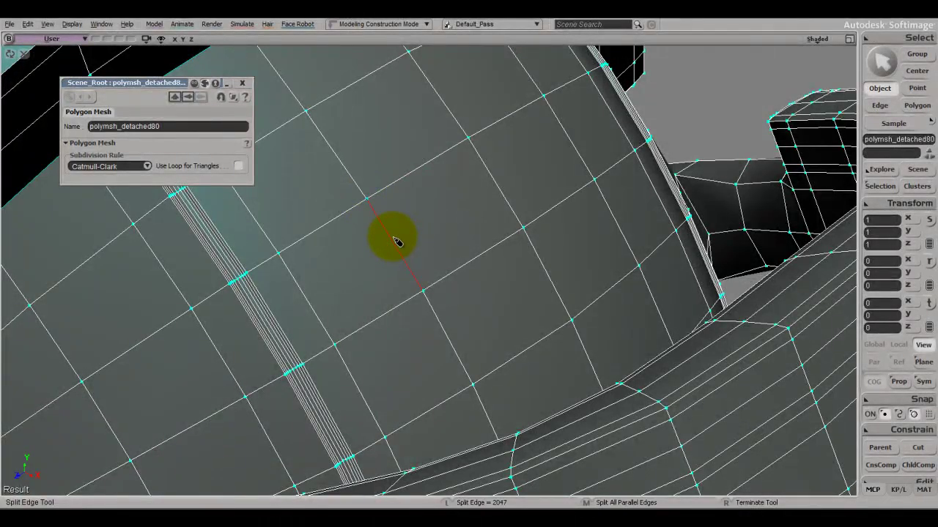
{"action": "scroll", "coordinate": [391, 238], "scroll_direction": "down", "scroll_amount": 4}
{"action": "key", "text": "ctrl+z"}
Split parallel edges across the shoulder piece's curved shell to add extra edge loops, undoing an unwanted split.
{"action": "key", "text": "z"}
{"action": "left_click_drag", "start_coordinate": [425, 245], "coordinate": [431, 224]}
{"action": "key", "text": "s"}
{"action": "right_click_drag", "start_coordinate": [431, 224], "coordinate": [535, 300]}
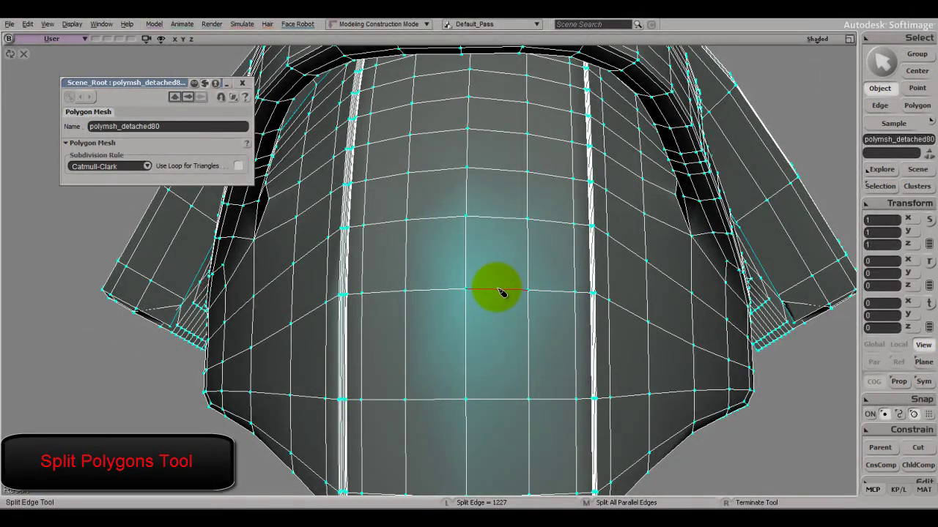
{"action": "right_click_drag", "start_coordinate": [502, 367], "coordinate": [494, 299]}
{"action": "right_click_drag", "start_coordinate": [517, 360], "coordinate": [555, 429]}
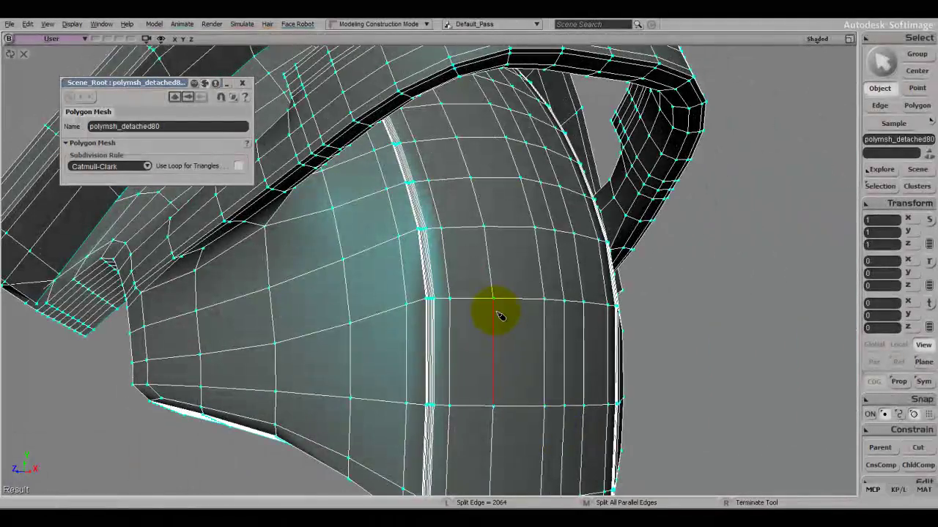
{"action": "key", "text": "ctrl+z"}
{"action": "right_click_drag", "start_coordinate": [525, 300], "coordinate": [540, 337]}
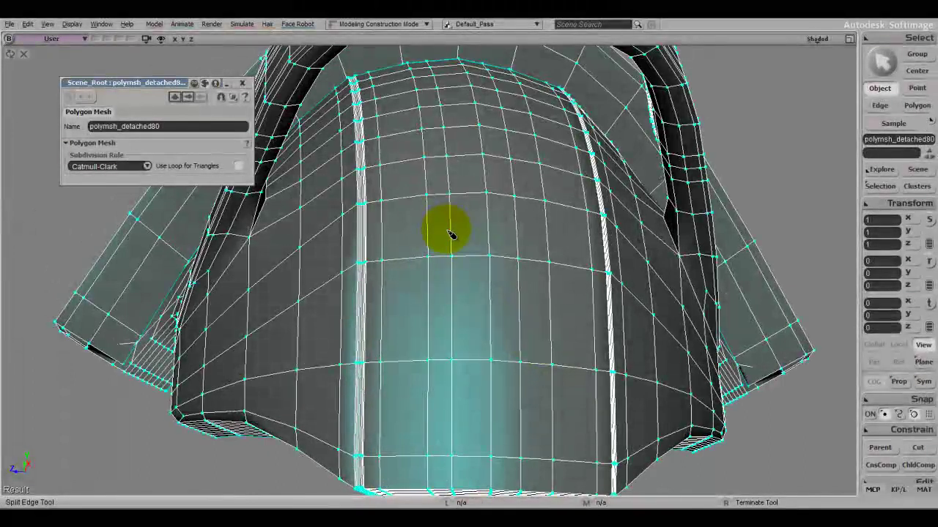
{"action": "right_click_drag", "start_coordinate": [448, 137], "coordinate": [469, 194]}
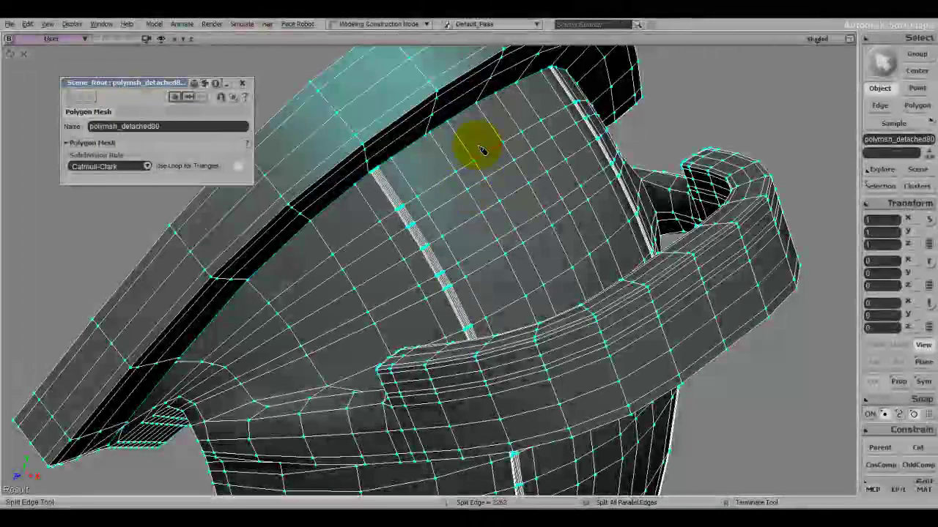
Undo the last edge split on the shoulder piece.
{"action": "scroll", "coordinate": [595, 318], "scroll_direction": "down", "scroll_amount": 2}
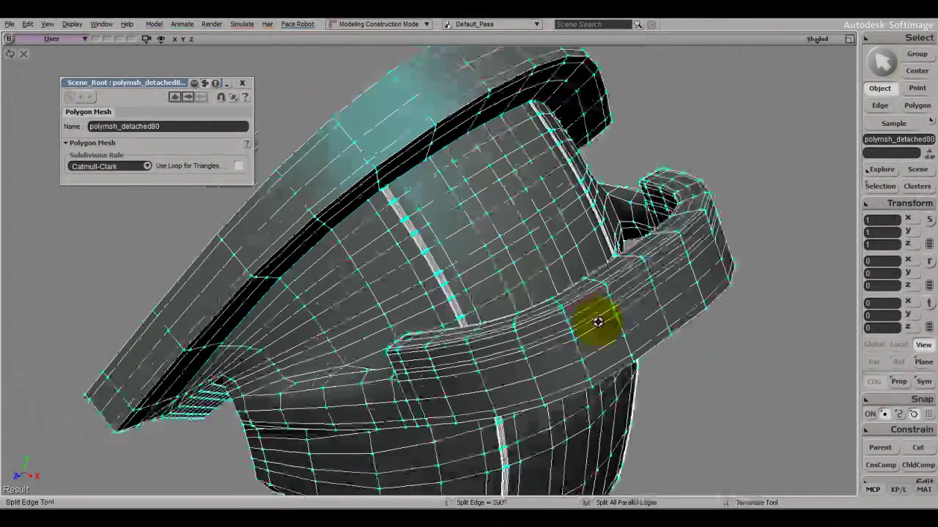
{"action": "right_click_drag", "start_coordinate": [596, 321], "coordinate": [579, 240]}
{"action": "key", "text": "ctrl+z"}
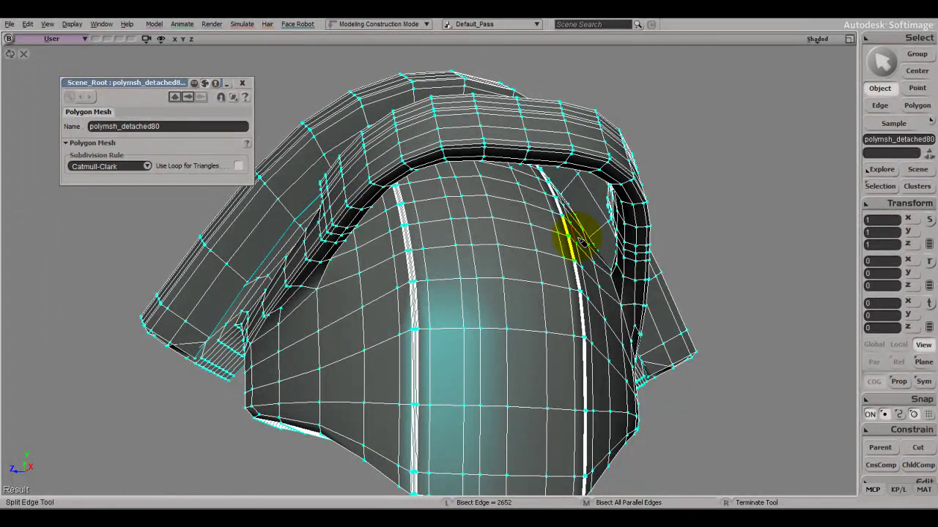
Draw a connected zigzag of new edges across the lower center panel of the shoulder shell with the Add Edge Tool.
{"action": "key", "text": "space"}
{"action": "key", "text": "backslash"}
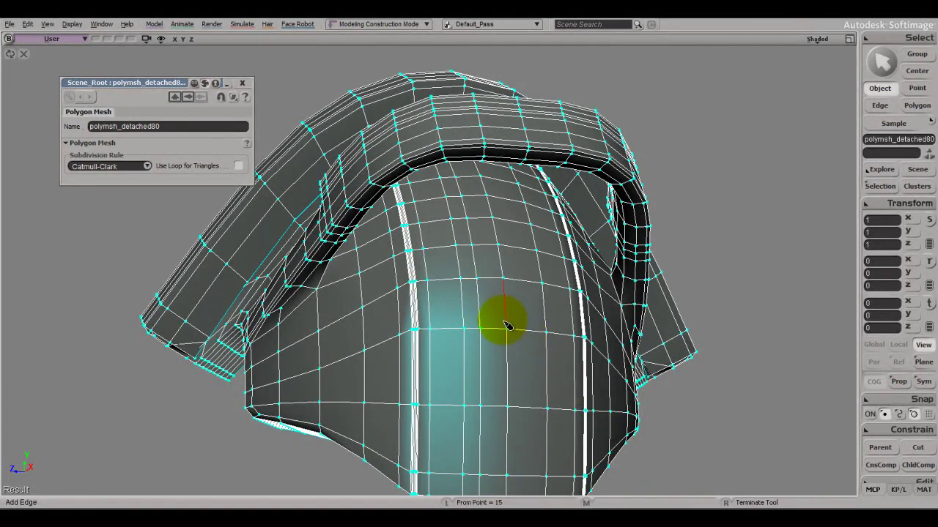
{"action": "scroll", "coordinate": [525, 323], "scroll_direction": "down", "scroll_amount": 3}
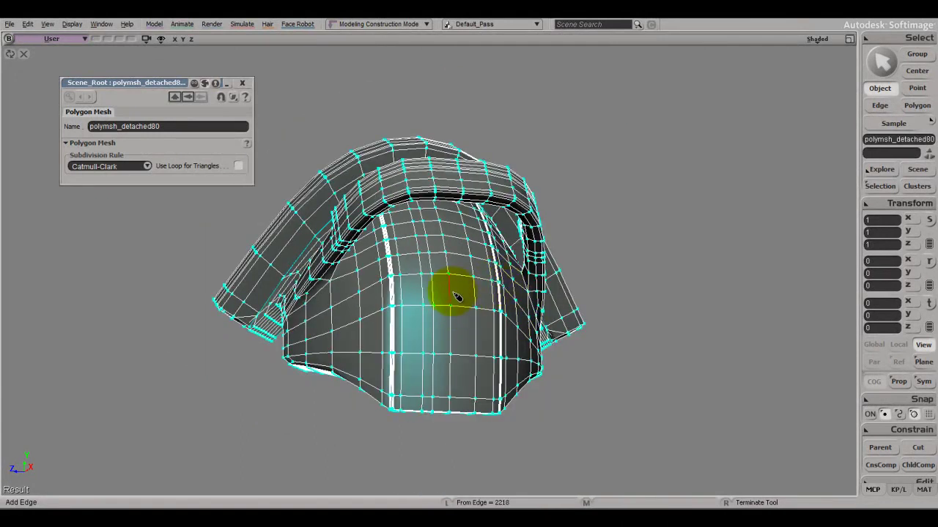
{"action": "scroll", "coordinate": [458, 308], "scroll_direction": "up", "scroll_amount": 5}
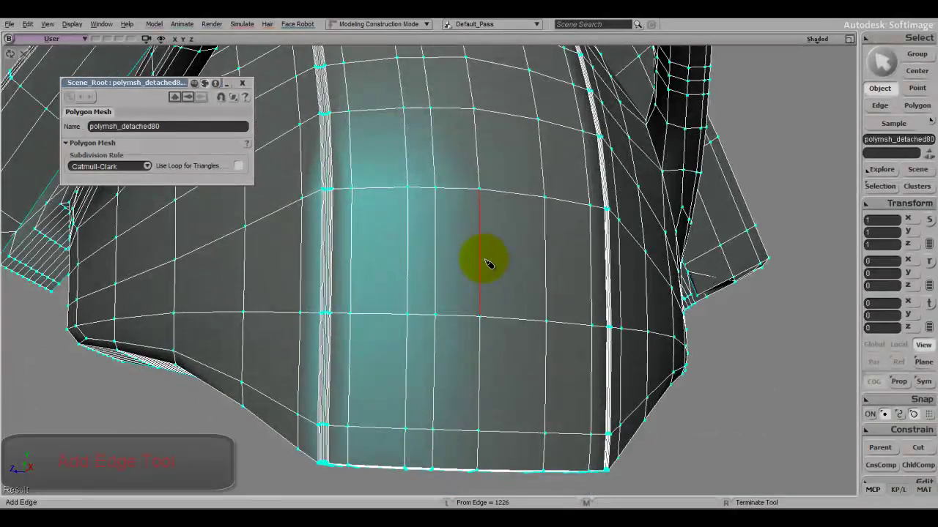
{"action": "left_click", "coordinate": [545, 268]}
{"action": "left_click", "coordinate": [480, 234]}
{"action": "left_click", "coordinate": [545, 239]}
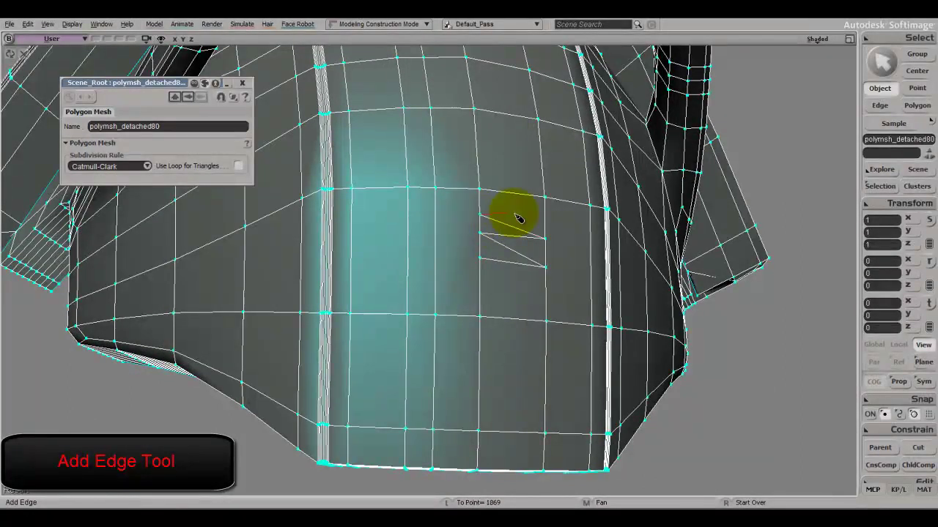
{"action": "left_click", "coordinate": [549, 222]}
{"action": "left_click", "coordinate": [592, 244]}
{"action": "left_click", "coordinate": [547, 271]}
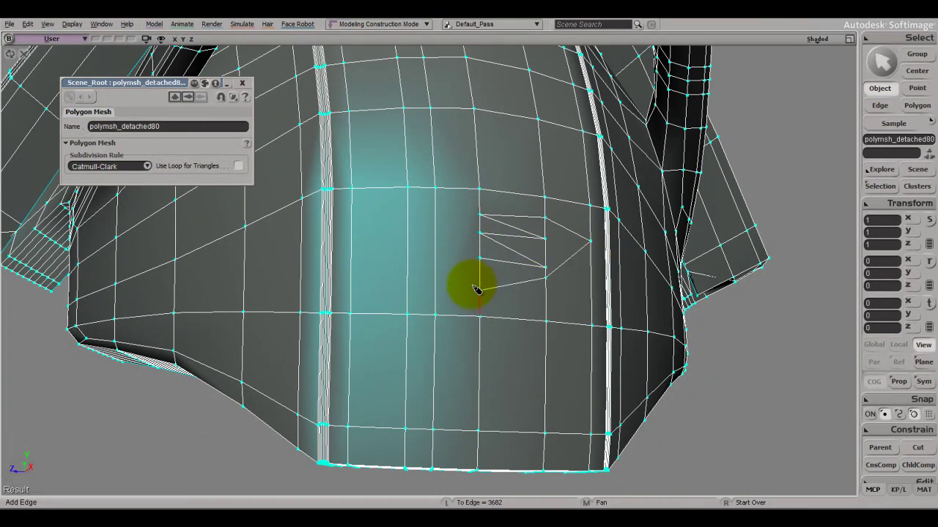
{"action": "left_click", "coordinate": [473, 286]}
{"action": "right_click", "coordinate": [441, 268]}
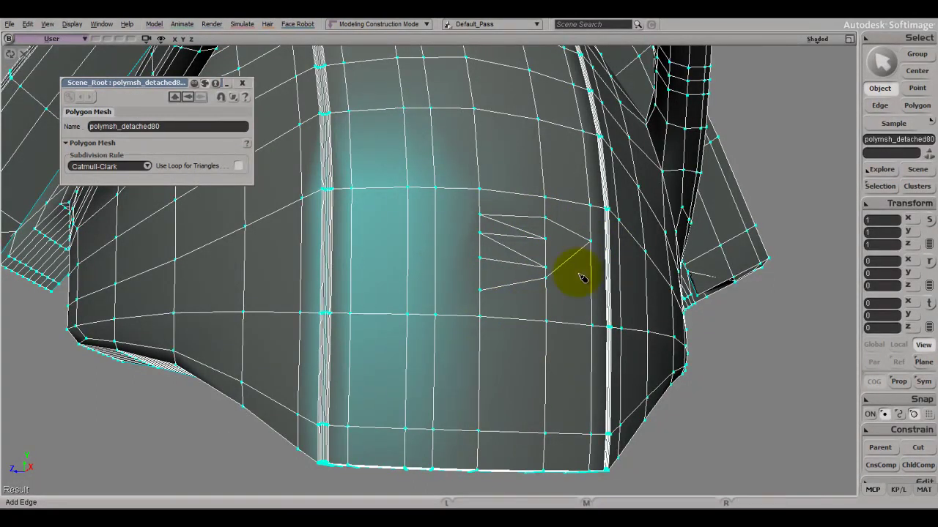
Draw a second chain of edges below the zigzag and undo the added edges.
{"action": "left_click", "coordinate": [483, 371]}
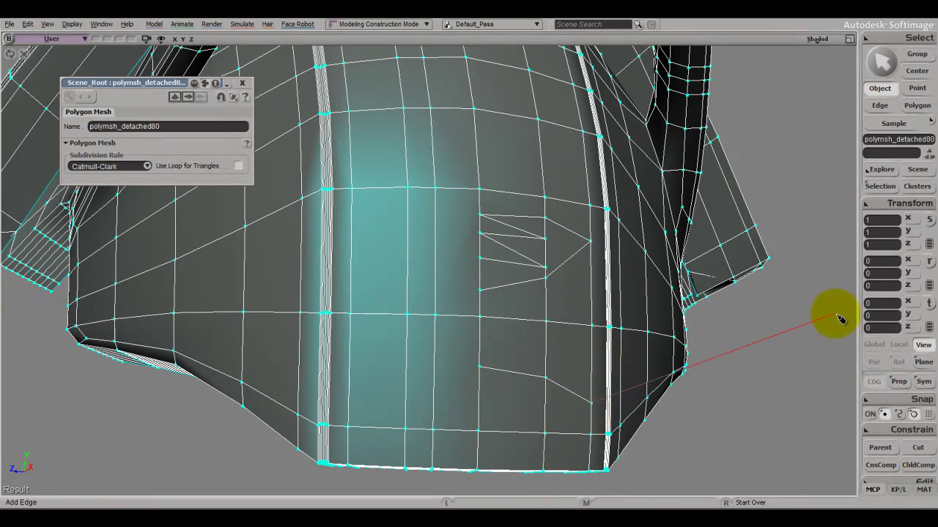
{"action": "key", "text": "s"}
{"action": "right_click_drag", "start_coordinate": [835, 315], "coordinate": [600, 329]}
{"action": "key", "text": "ctrl+z"}
{"action": "key", "text": "ctrl+z"}
{"action": "key", "text": "ctrl+z"}
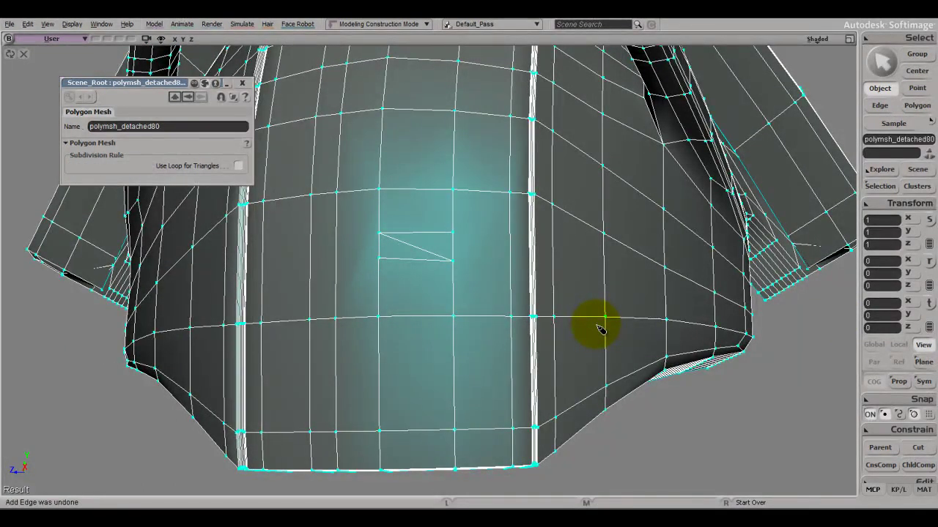
Select the extra vertical edge loop in the shoulder shell's center panel and remove it.
{"action": "key", "text": "space"}
{"action": "key", "text": "f"}
{"action": "key", "text": "s"}
{"action": "right_click_drag", "start_coordinate": [409, 329], "coordinate": [525, 330]}
{"action": "middle_click_drag", "start_coordinate": [504, 337], "coordinate": [452, 312]}
{"action": "key", "text": "e"}
{"action": "left_click", "coordinate": [435, 319]}
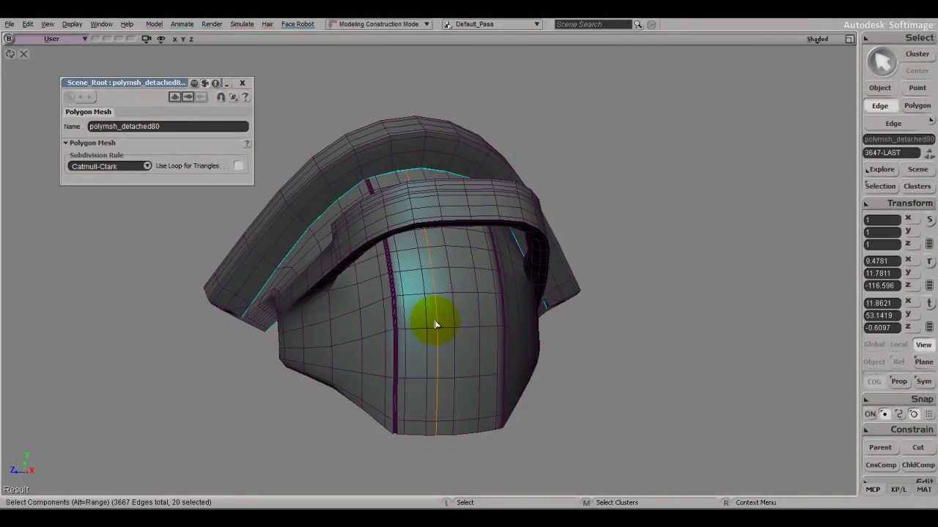
{"action": "key", "text": "space"}
{"action": "right_click_drag", "start_coordinate": [415, 313], "coordinate": [434, 300]}
Pick another edge on the shell's center panel and return to object selection.
{"action": "key", "text": "e"}
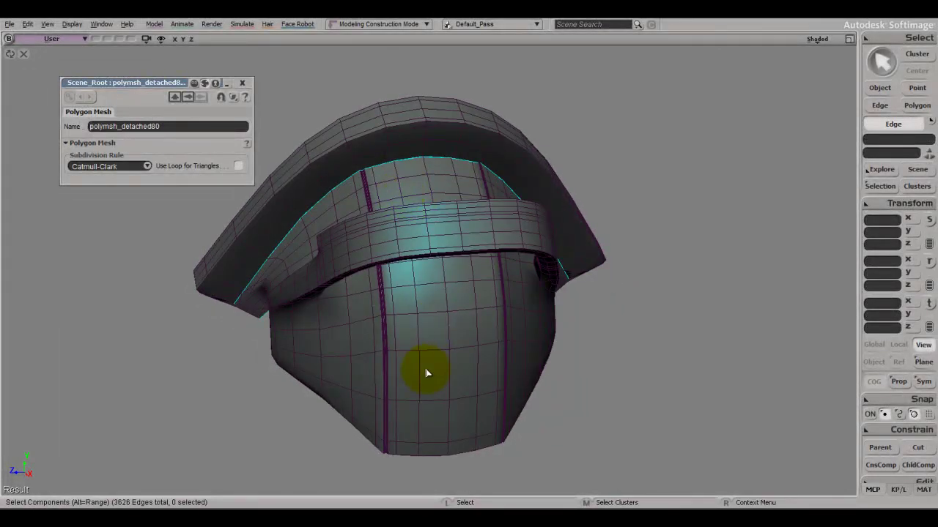
{"action": "left_click", "coordinate": [448, 307]}
{"action": "mouse_move", "coordinate": [463, 350]}
{"action": "right_mouse_down"}
{"action": "mouse_move", "coordinate": [456, 325]}
{"action": "mouse_move", "coordinate": [458, 355]}
{"action": "right_mouse_up"}
{"action": "key", "text": "space"}
{"action": "key", "text": "s"}
{"action": "key", "text": "space"}
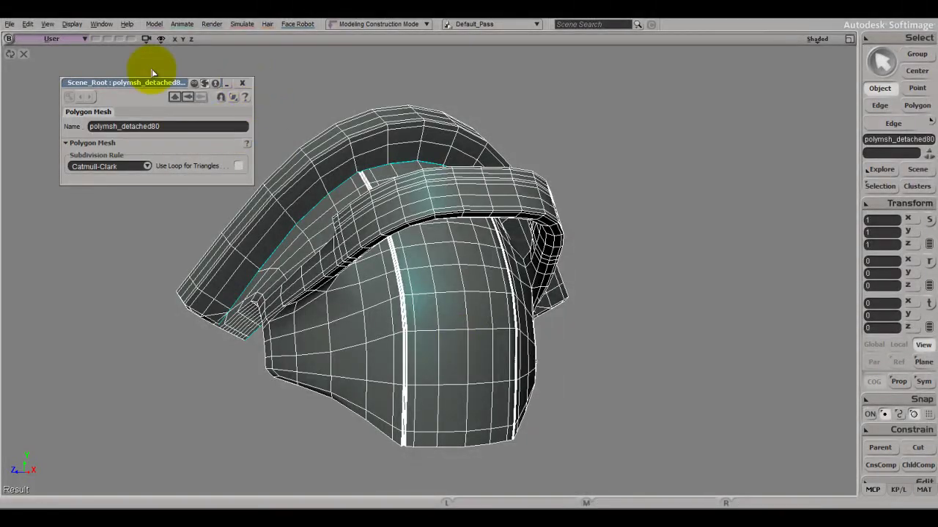
Dismiss the mesh properties and exit isolation, deselecting the shoulder piece to view the robot's torso.
{"action": "left_click", "coordinate": [242, 83]}
{"action": "left_click", "coordinate": [22, 53]}
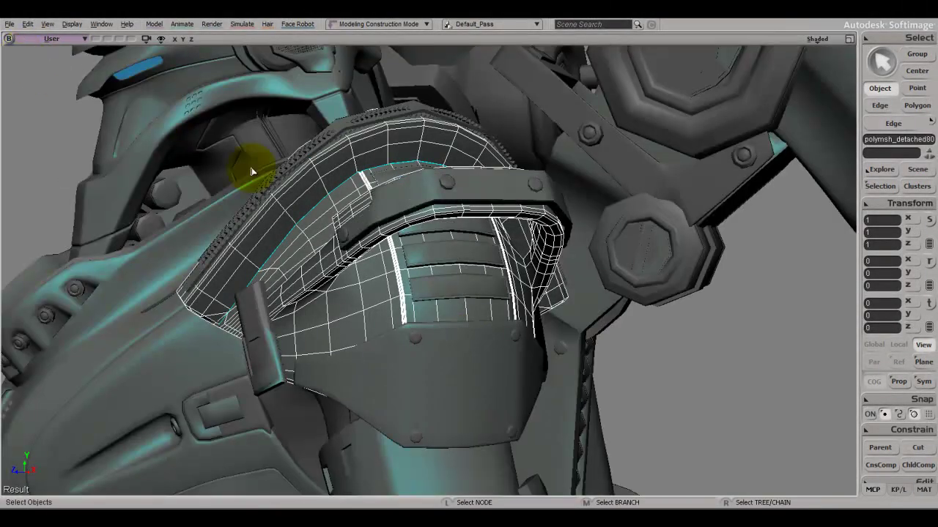
{"action": "key", "text": "s"}
{"action": "right_click_drag", "start_coordinate": [251, 171], "coordinate": [303, 195]}
{"action": "left_click", "coordinate": [561, 364]}
{"action": "key", "text": "z"}
{"action": "right_click", "coordinate": [435, 291]}
{"action": "key", "text": "s"}
{"action": "right_click_drag", "start_coordinate": [435, 291], "coordinate": [181, 110]}
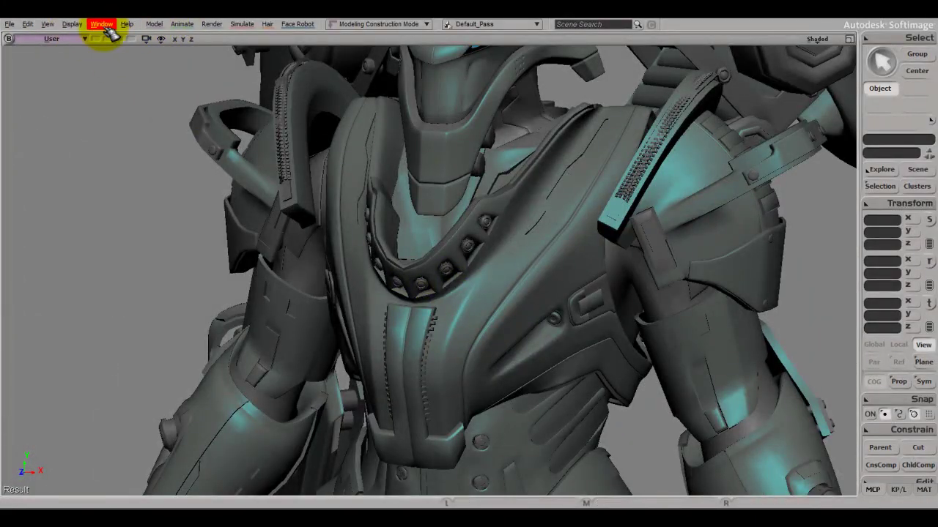
Create a polygon mesh grid primitive and isolate it in the view.
{"action": "left_click", "coordinate": [156, 24]}
{"action": "mouse_move", "coordinate": [174, 55]}
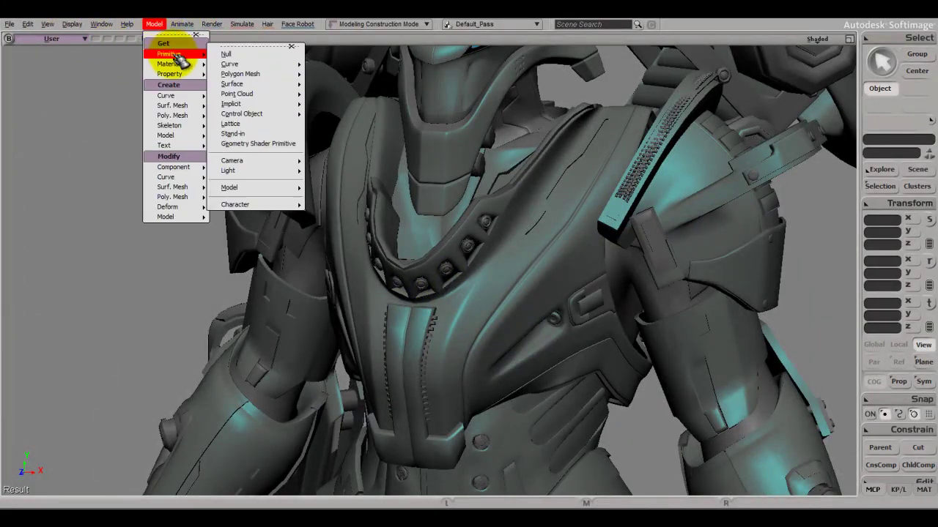
{"action": "mouse_move", "coordinate": [273, 73]}
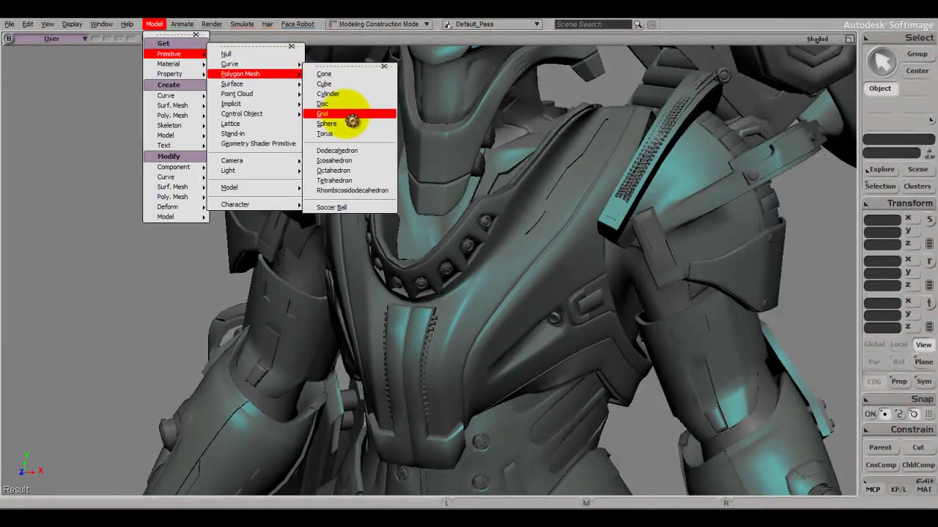
{"action": "left_click", "coordinate": [347, 115]}
{"action": "key", "text": "f"}
{"action": "key", "text": "s"}
{"action": "right_click_drag", "start_coordinate": [576, 196], "coordinate": [570, 236]}
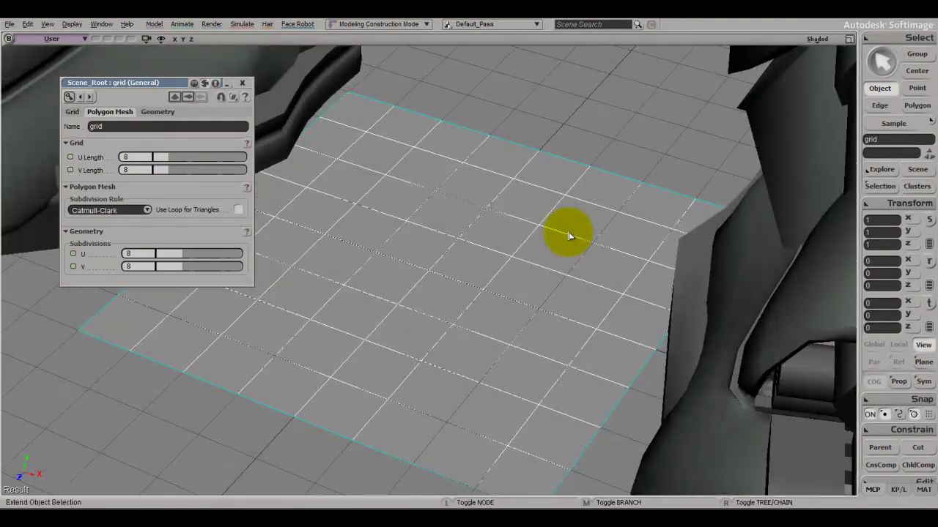
{"action": "key", "text": "shift+h"}
{"action": "key", "text": "s"}
{"action": "middle_click_drag", "start_coordinate": [570, 236], "coordinate": [472, 280]}
{"action": "right_click_drag", "start_coordinate": [473, 281], "coordinate": [548, 266]}
{"action": "key", "text": "Escape"}
Select one polygon near the grid's center and extend the selection to a checkerboard pattern over the whole grid.
{"action": "key", "text": "u"}
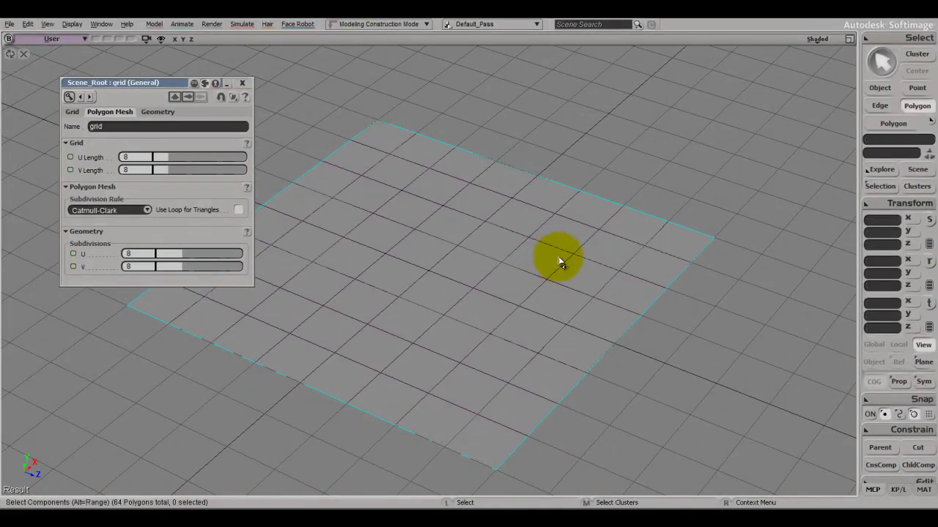
{"action": "left_click", "coordinate": [485, 315]}
{"action": "key", "text": "s"}
{"action": "right_click_drag", "start_coordinate": [496, 291], "coordinate": [477, 307]}
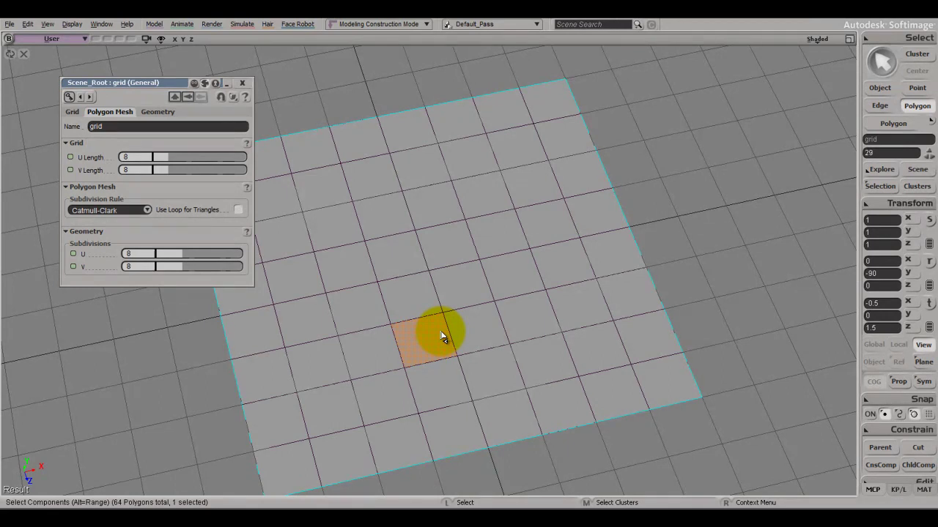
{"action": "key", "text": "shift"}
{"action": "key", "text": "ctrl"}
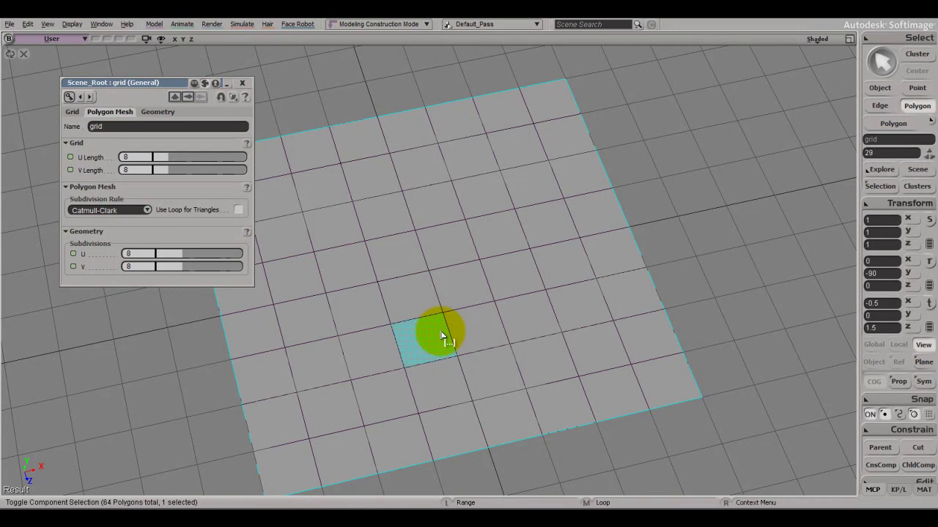
{"action": "key", "text": "alt+shift+y"}
{"action": "key", "text": "alt+shift+y"}
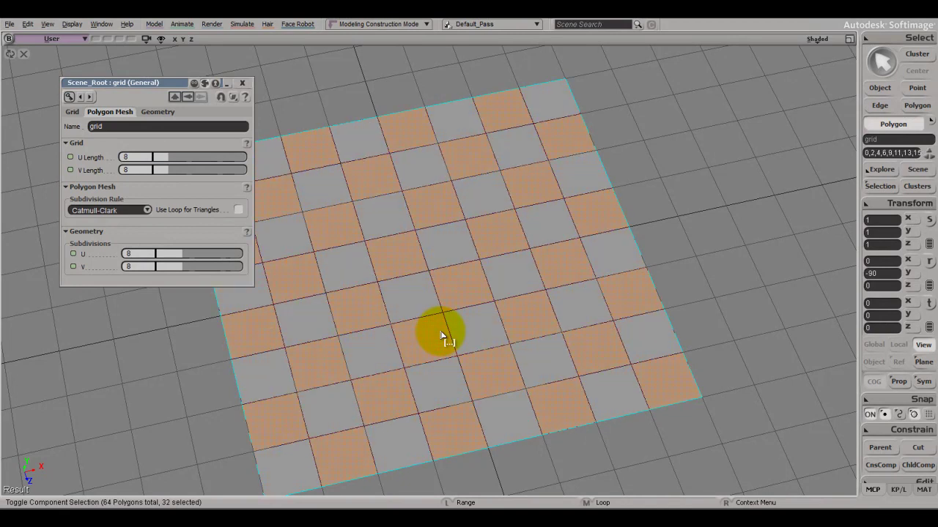
Extend a point selection and an edge selection across the grid in the same alternating pattern.
{"action": "key", "text": "s"}
{"action": "right_click_drag", "start_coordinate": [452, 230], "coordinate": [463, 210]}
{"action": "key", "text": "t"}
{"action": "left_click", "coordinate": [433, 268]}
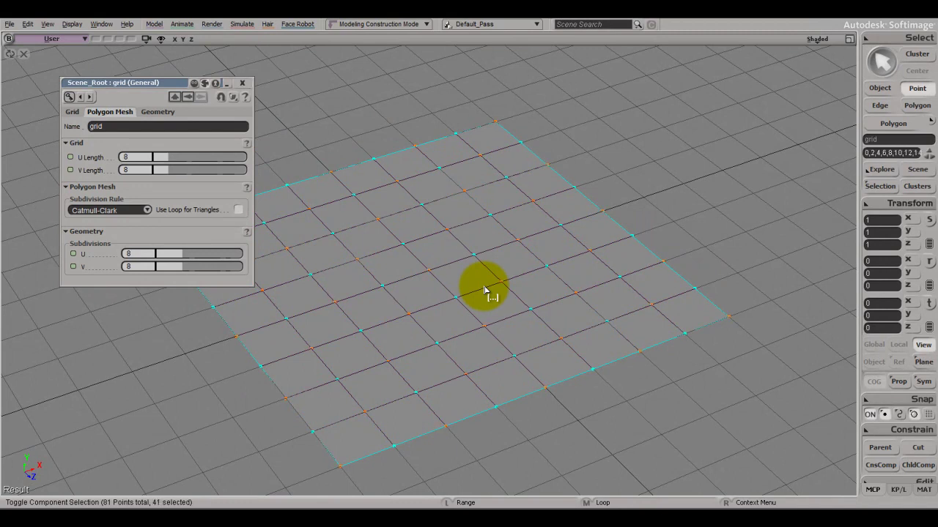
{"action": "key", "text": "e"}
{"action": "left_click", "coordinate": [483, 288]}
{"action": "scroll", "coordinate": [552, 305], "scroll_direction": "up", "scroll_amount": 6, "text": "ctrl+alt"}
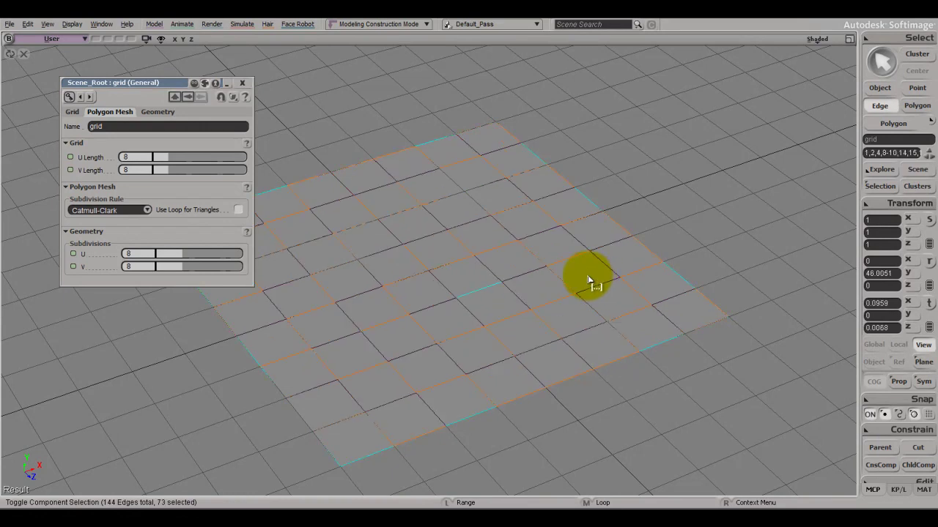
Lower the alternating edges by about 1.43 units along Y and undo the move.
{"action": "key", "text": "v"}
{"action": "left_click_drag", "start_coordinate": [435, 194], "coordinate": [449, 256]}
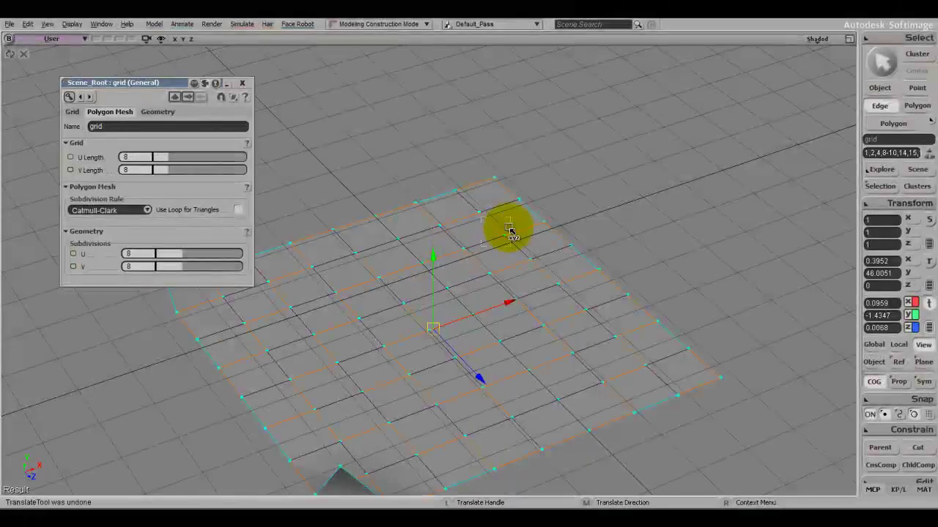
{"action": "key", "text": "ctrl+z"}
Lower the checkerboard polygons by about 0.81 units along Y and raise the subdivision level to smooth the dimples.
{"action": "key", "text": "y"}
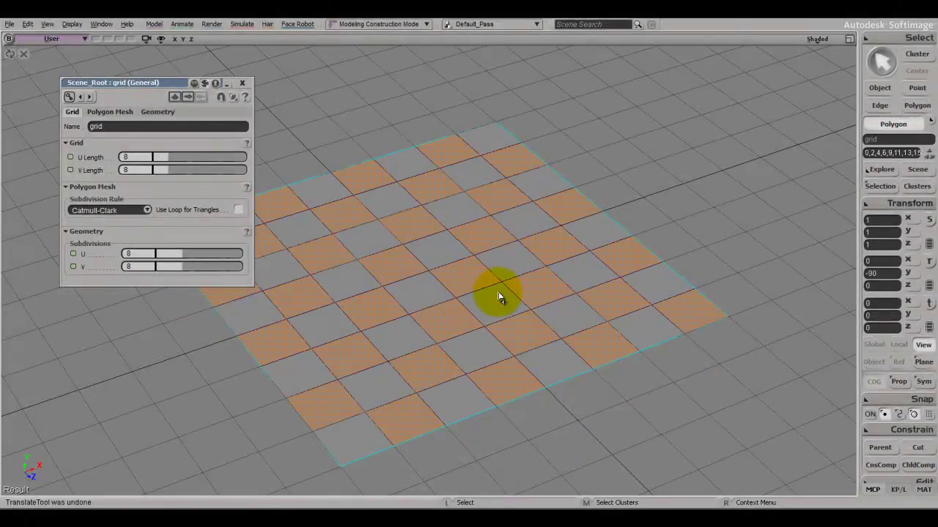
{"action": "key", "text": "v"}
{"action": "mouse_move", "coordinate": [437, 217]}
{"action": "left_mouse_down"}
{"action": "mouse_move", "coordinate": [425, 210]}
{"action": "mouse_move", "coordinate": [429, 230]}
{"action": "left_mouse_up"}
{"action": "key", "text": "plus"}
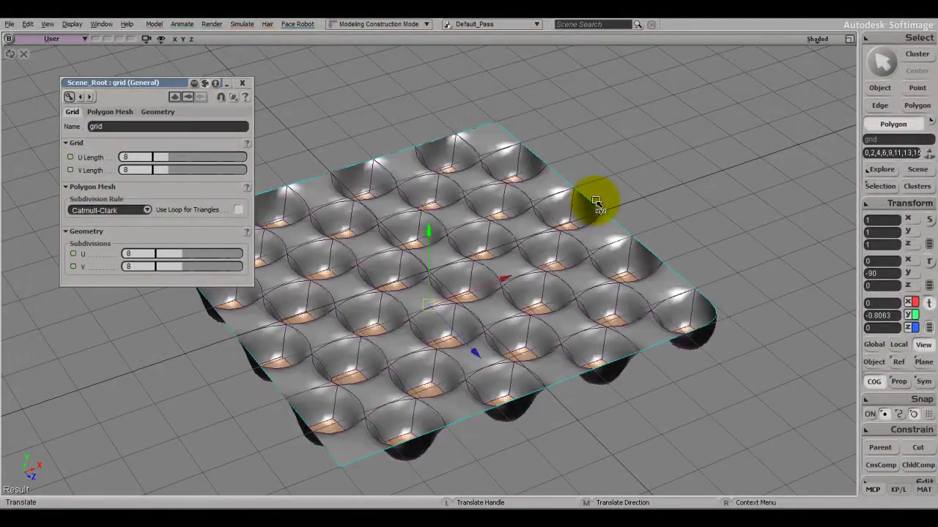
Clear the component selection to inspect the dimpled surface, and undo the subdivision and the polygon move.
{"action": "key", "text": "space"}
{"action": "left_click", "coordinate": [646, 160]}
{"action": "key", "text": "s"}
{"action": "right_click_drag", "start_coordinate": [670, 213], "coordinate": [639, 262]}
{"action": "key", "text": "ctrl+z"}
{"action": "key", "text": "ctrl+z"}
{"action": "key", "text": "ctrl+z"}
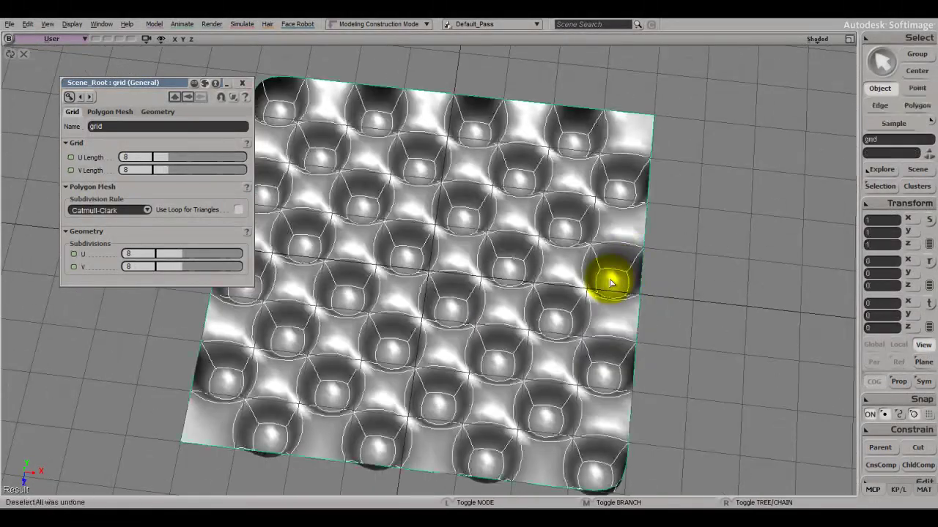
{"action": "key", "text": "ctrl+z"}
{"action": "key", "text": "ctrl+z"}
{"action": "key", "text": "ctrl+z"}
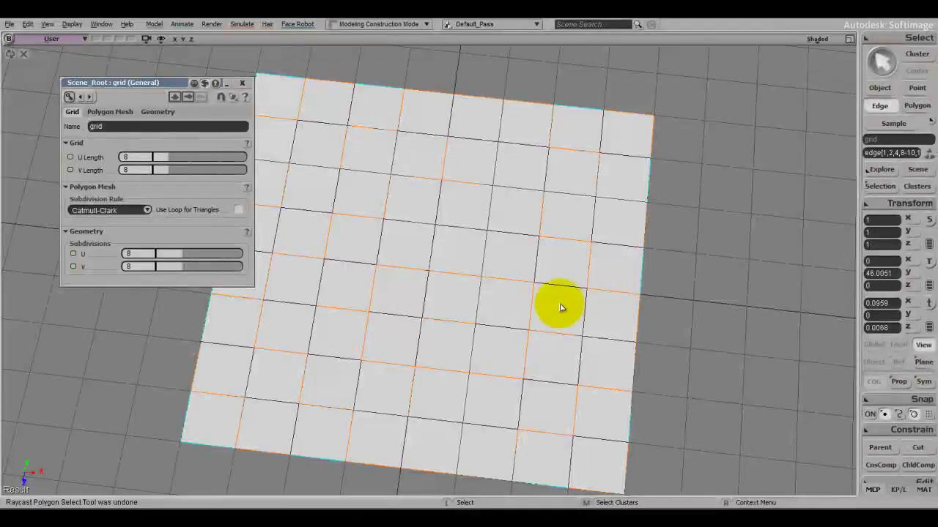
{"action": "key", "text": "ctrl+z"}
{"action": "key", "text": "s"}
{"action": "right_click_drag", "start_coordinate": [456, 297], "coordinate": [491, 256]}
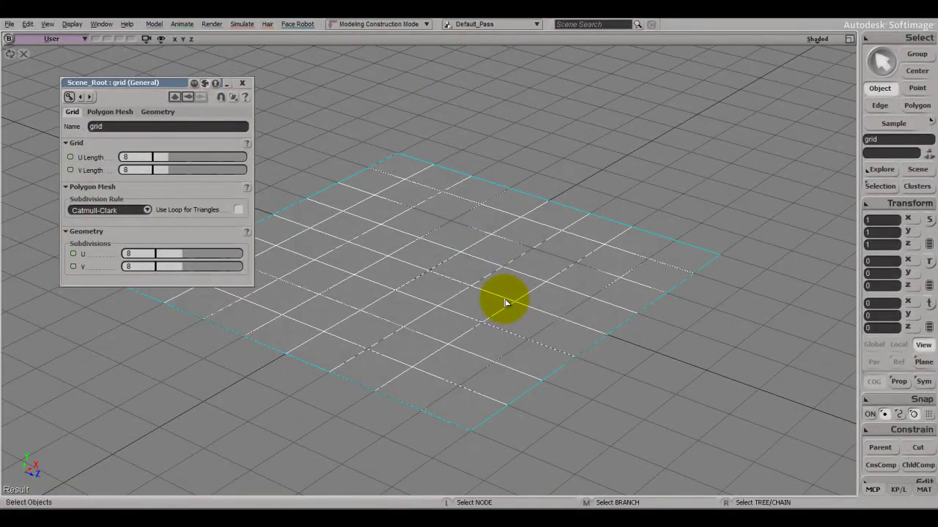
Switch to edge selection and select the complete edge loop running through the grid's middle.
{"action": "key", "text": "ctrl+y"}
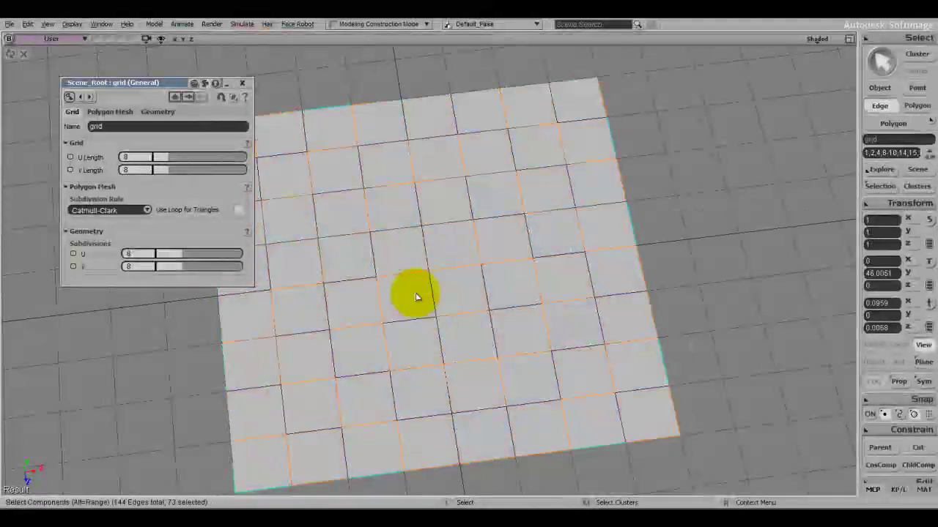
{"action": "left_click", "coordinate": [402, 283]}
{"action": "middle_click", "coordinate": [408, 288], "text": "alt"}
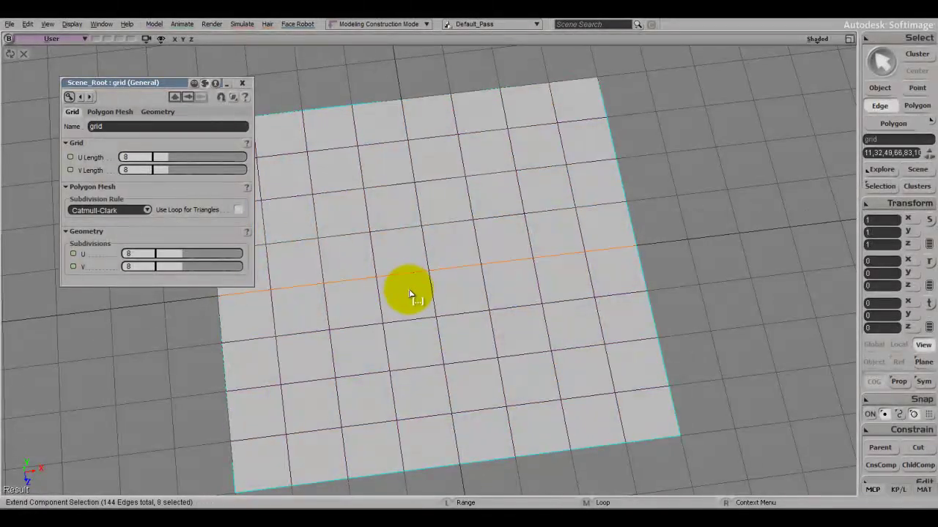
Reduce the selection to a single edge near the grid's center and keep edge selection active.
{"action": "middle_click", "coordinate": [450, 334]}
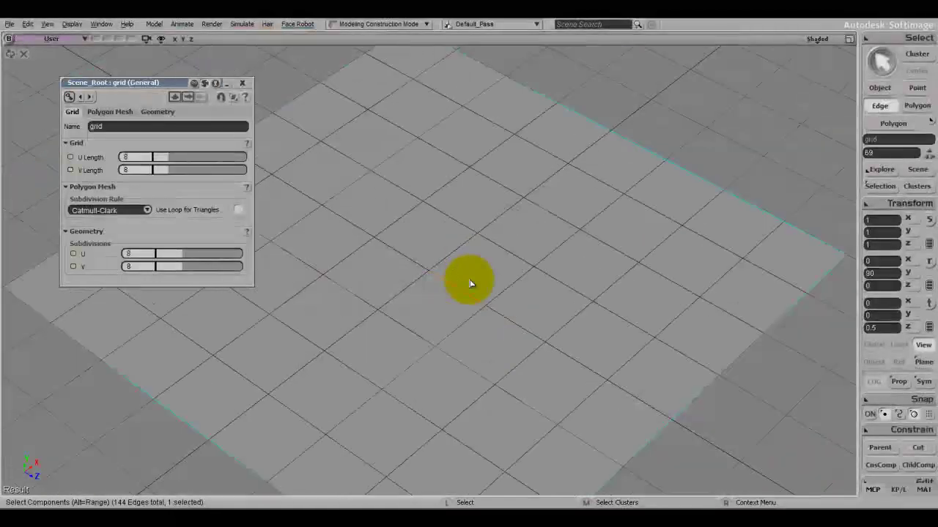
{"action": "key", "text": "space"}
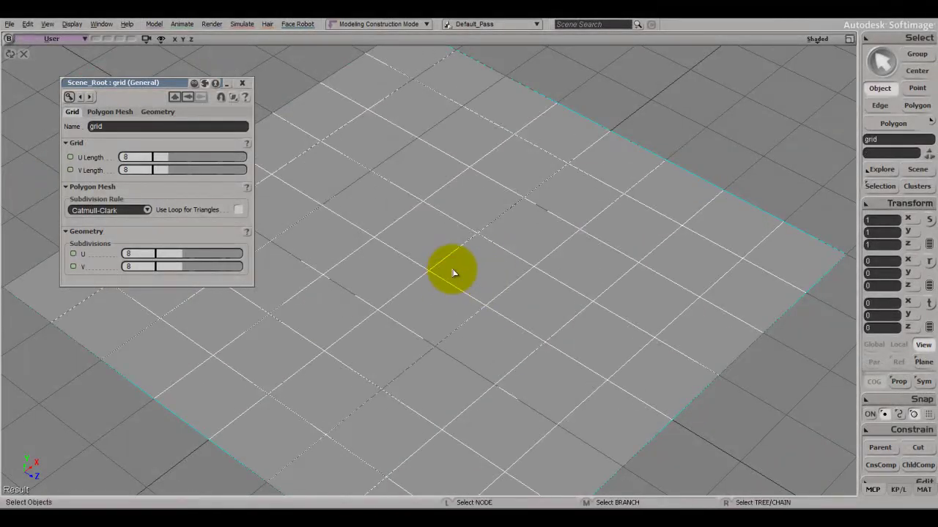
{"action": "key", "text": "e"}
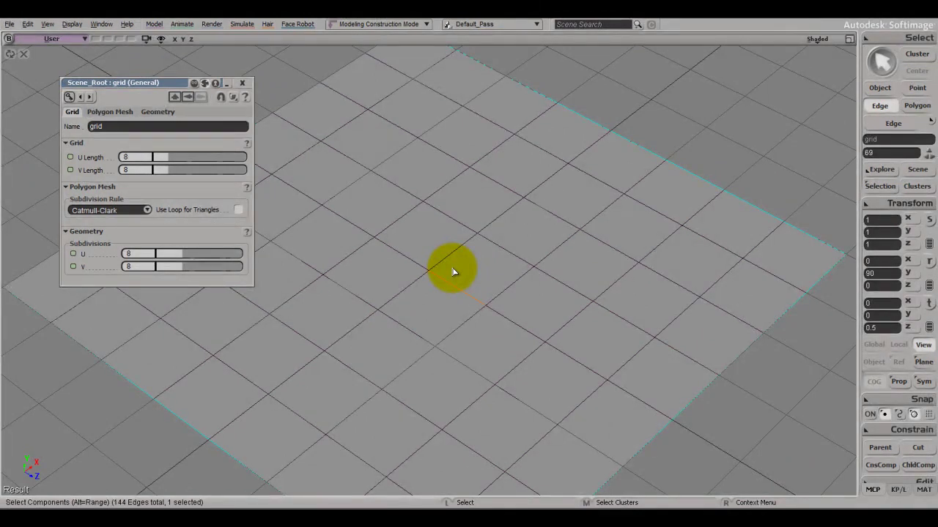
Select a block of edges around the grid's center, and select groups of points in point selection mode.
{"action": "left_click_drag", "start_coordinate": [545, 328], "coordinate": [469, 388]}
{"action": "left_click_drag", "start_coordinate": [494, 221], "coordinate": [323, 319]}
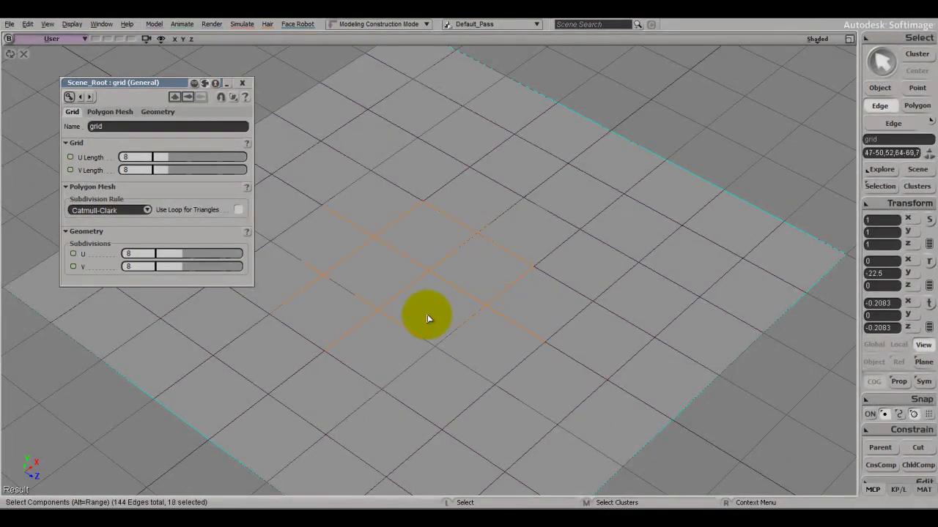
{"action": "key", "text": "t"}
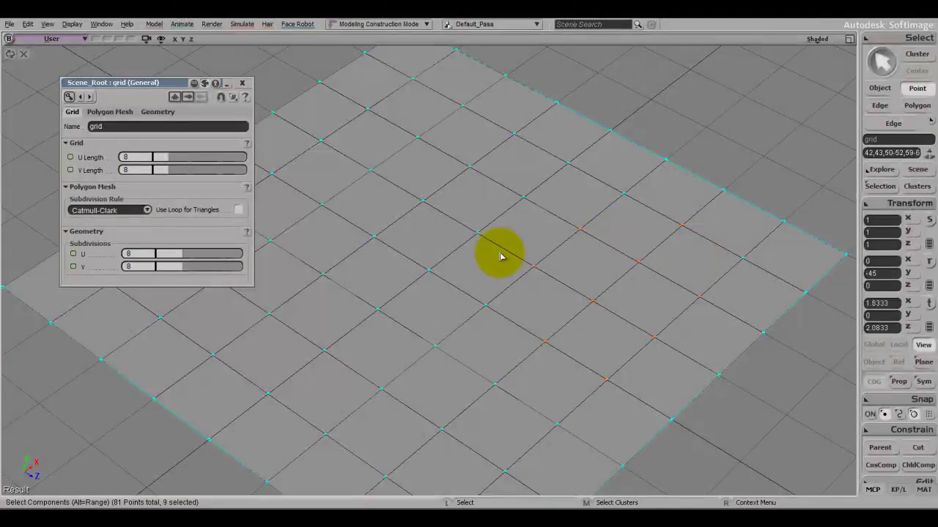
Raise four points near the grid's center to about 3.55 along Y, and undo the move.
{"action": "scroll", "coordinate": [503, 291], "scroll_direction": "down", "scroll_amount": 5}
{"action": "key", "text": "v"}
{"action": "left_click_drag", "start_coordinate": [445, 213], "coordinate": [463, 114]}
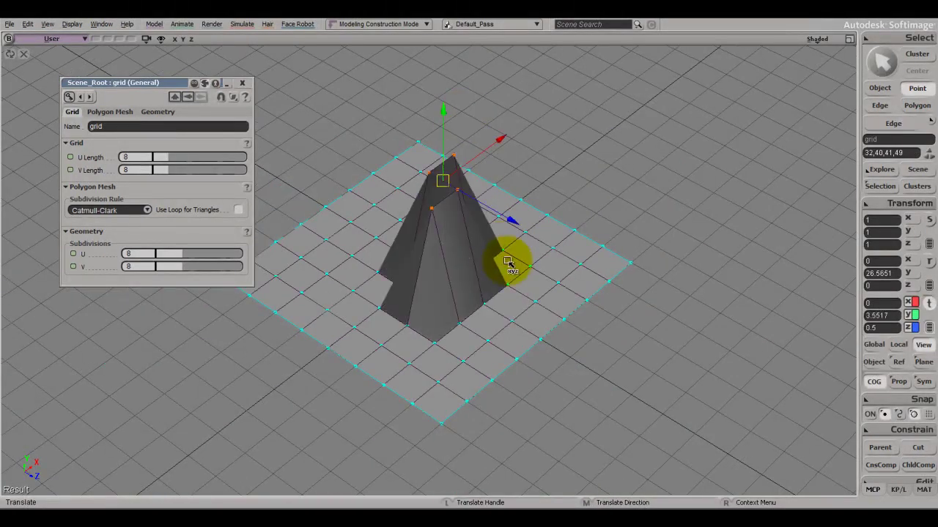
{"action": "key", "text": "ctrl+z"}
Switch to polygon selection, select the four polygons at the grid's center and frame them.
{"action": "key", "text": "u"}
{"action": "mouse_move", "coordinate": [344, 308]}
{"action": "left_mouse_down"}
{"action": "mouse_move", "coordinate": [377, 335]}
{"action": "mouse_move", "coordinate": [492, 286]}
{"action": "mouse_move", "coordinate": [454, 264]}
{"action": "mouse_move", "coordinate": [467, 218]}
{"action": "mouse_move", "coordinate": [477, 299]}
{"action": "mouse_move", "coordinate": [492, 222]}
{"action": "mouse_move", "coordinate": [510, 279]}
{"action": "mouse_move", "coordinate": [427, 266]}
{"action": "left_mouse_up"}
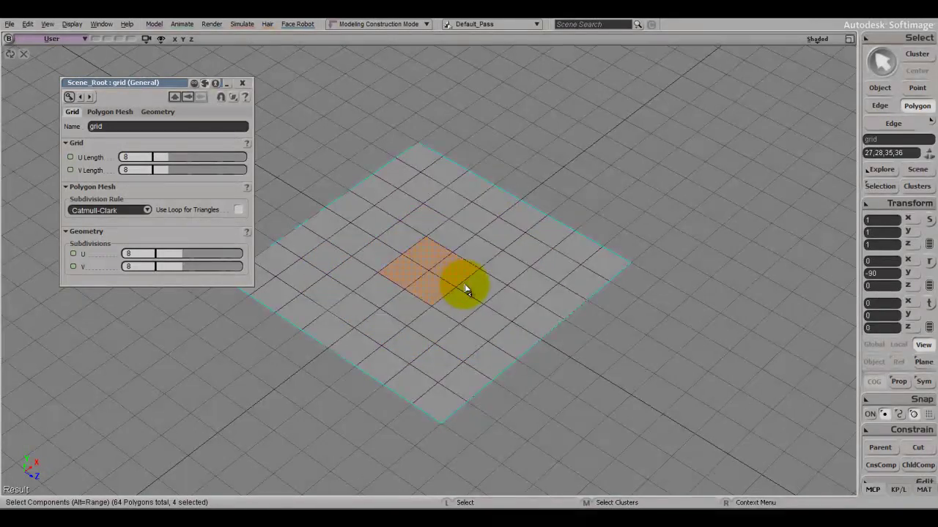
{"action": "key", "text": "f"}
{"action": "key", "text": "s"}
{"action": "right_click_drag", "start_coordinate": [446, 330], "coordinate": [432, 314]}
{"action": "key", "text": "s"}
{"action": "middle_click_drag", "start_coordinate": [431, 314], "coordinate": [434, 329]}
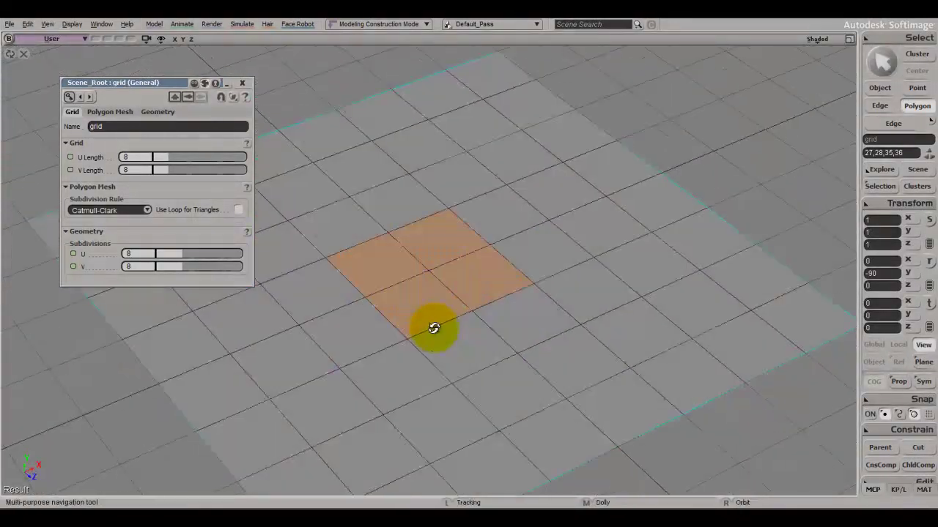
Extrude the four central polygons upward along Y to about 1.86, and undo and redo the move once.
{"action": "key", "text": "v"}
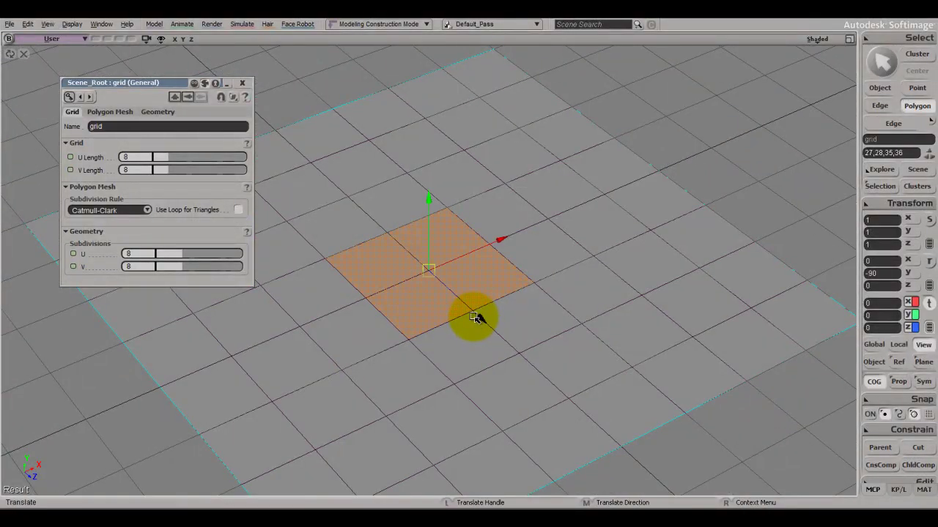
{"action": "key", "text": "s"}
{"action": "right_click_drag", "start_coordinate": [472, 317], "coordinate": [492, 244]}
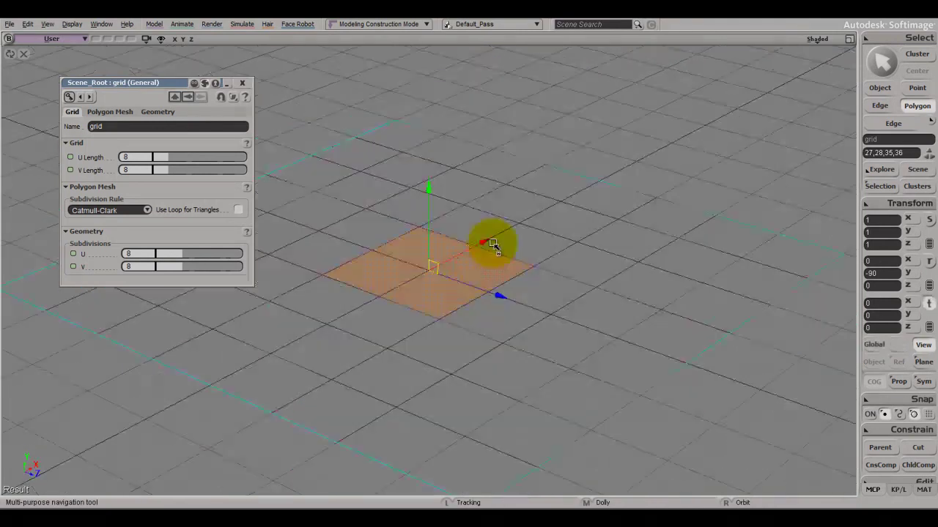
{"action": "key", "text": "ctrl+d"}
{"action": "left_click_drag", "start_coordinate": [428, 192], "coordinate": [420, 62]}
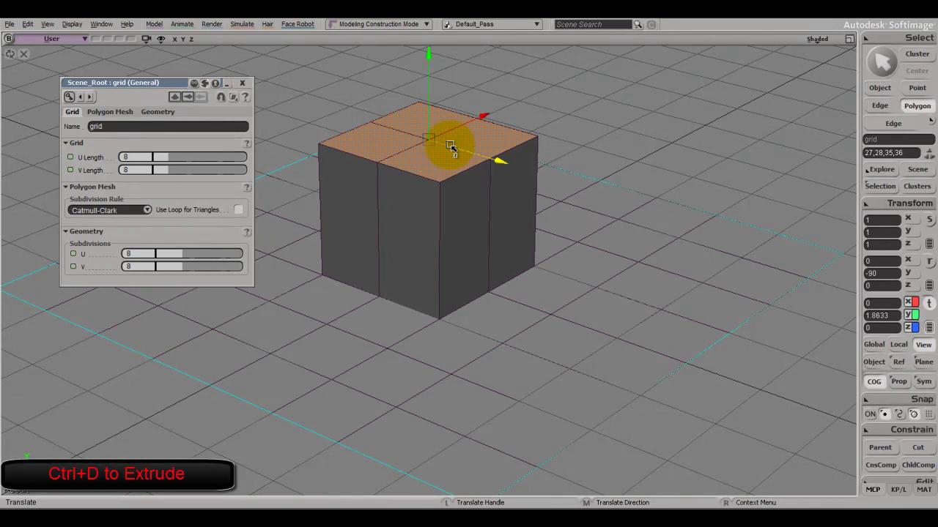
{"action": "key", "text": "ctrl+z"}
{"action": "key", "text": "ctrl+y"}
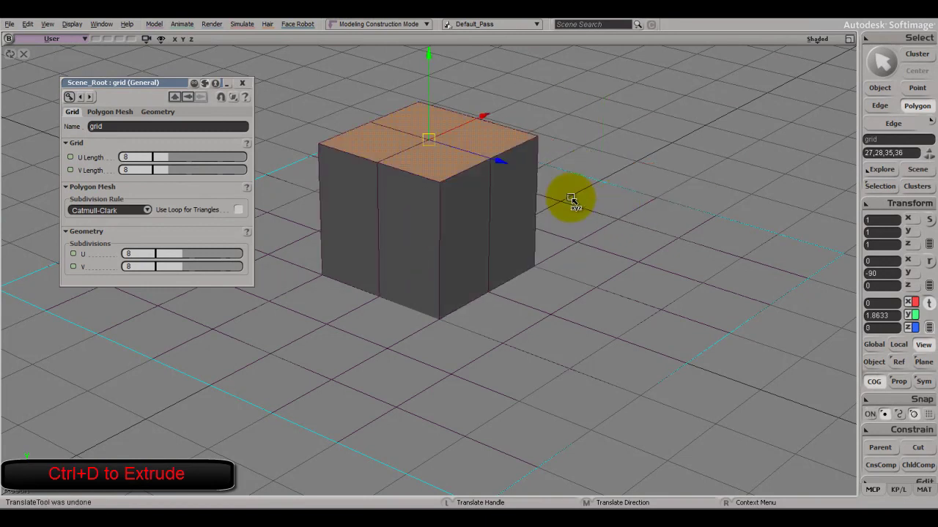
Examine the extruded block from another angle, and undo the extrusion and the polygon selection.
{"action": "key", "text": "s"}
{"action": "right_click_drag", "start_coordinate": [561, 169], "coordinate": [533, 178]}
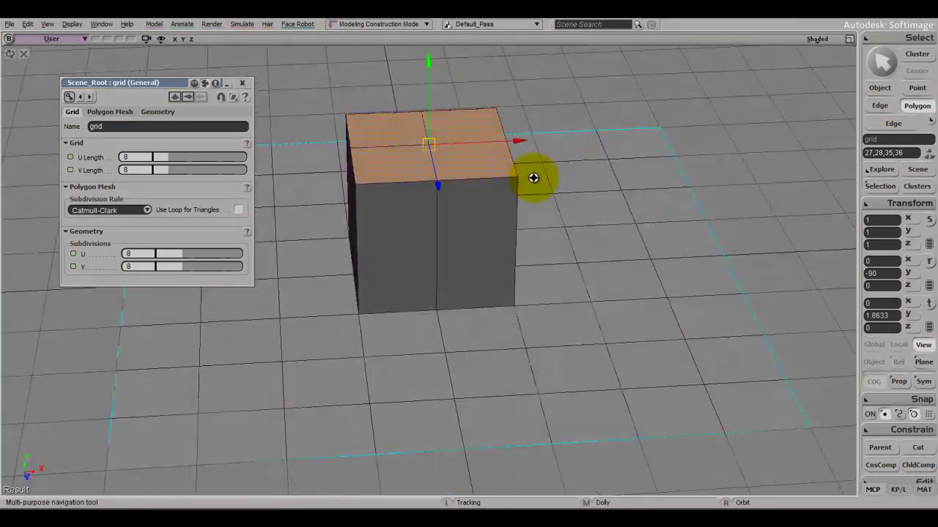
{"action": "key", "text": "v"}
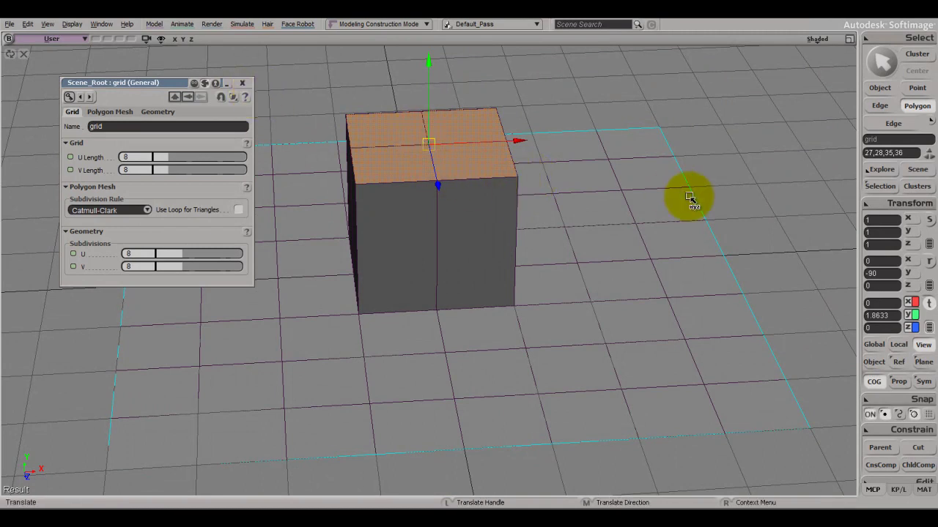
{"action": "key", "text": "ctrl+z"}
{"action": "key", "text": "ctrl+z"}
{"action": "key", "text": "ctrl+z"}
{"action": "key", "text": "s"}
{"action": "right_click_drag", "start_coordinate": [572, 257], "coordinate": [511, 261]}
{"action": "scroll", "coordinate": [523, 297], "scroll_direction": "down", "scroll_amount": 3}
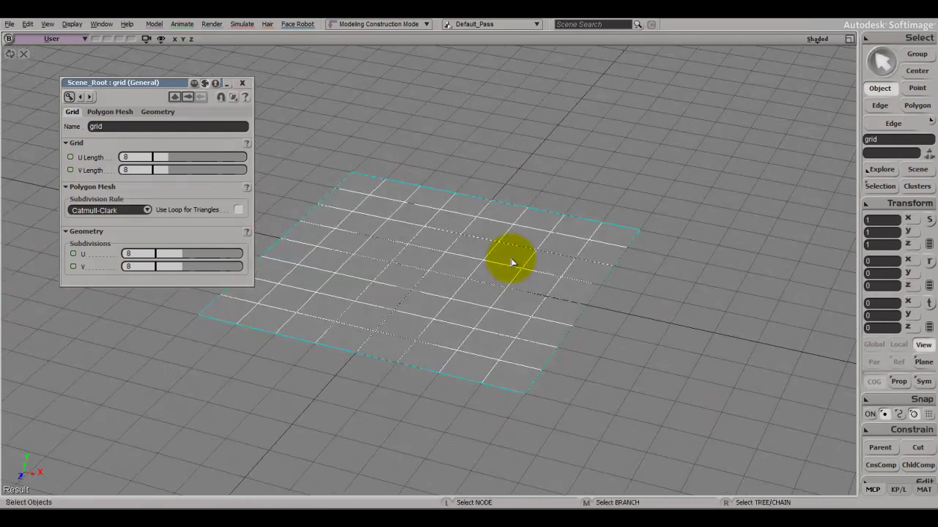
Close the grid's property page and look through the modeling commands for primitives and polygon mesh editing.
{"action": "left_click", "coordinate": [243, 83]}
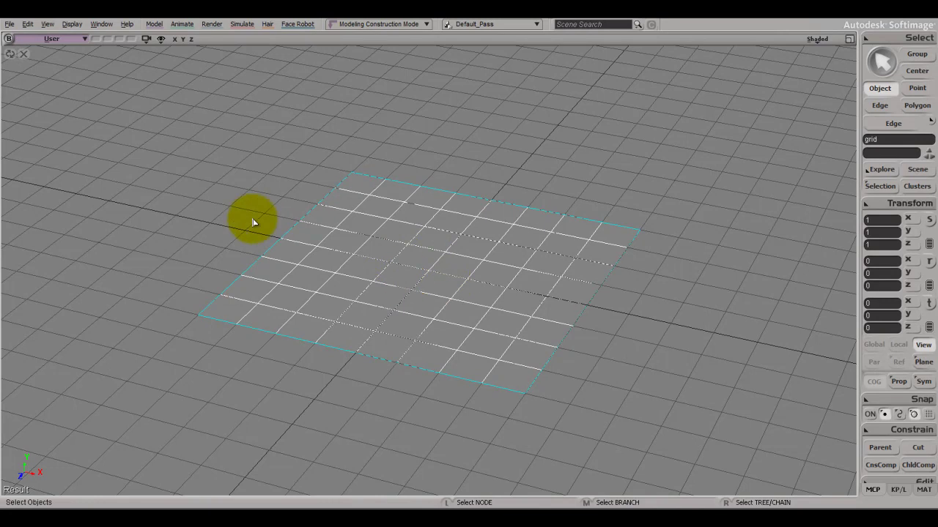
{"action": "left_click", "coordinate": [155, 25]}
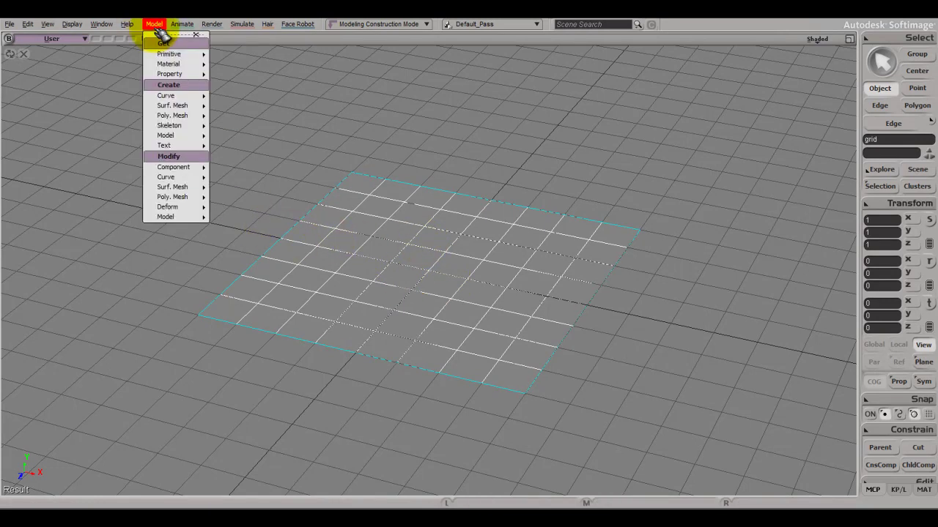
{"action": "left_click_drag", "start_coordinate": [159, 29], "coordinate": [209, 103]}
{"action": "mouse_move", "coordinate": [236, 186]}
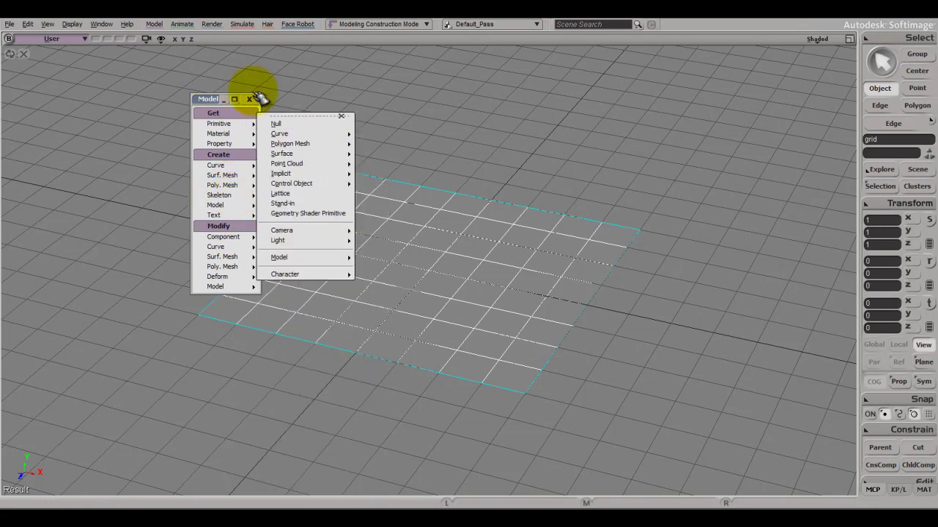
{"action": "mouse_move", "coordinate": [242, 267]}
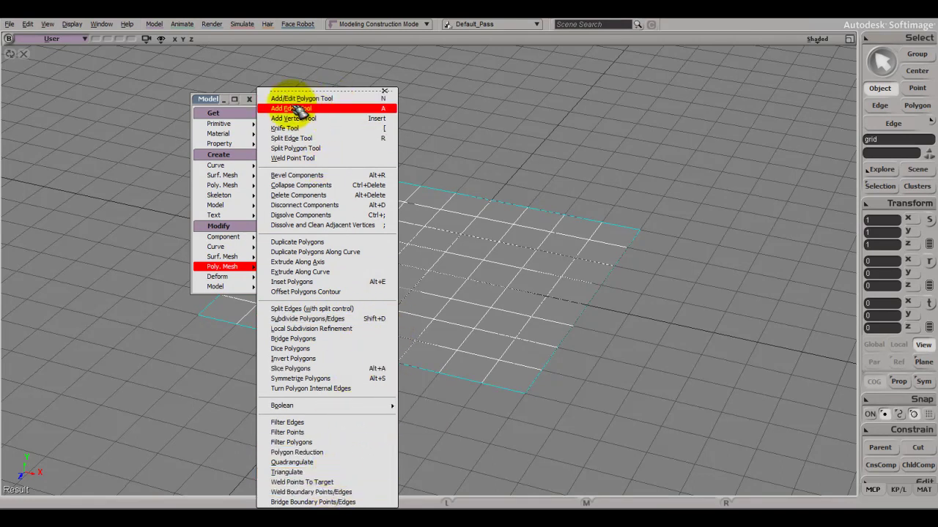
{"action": "left_click", "coordinate": [248, 99]}
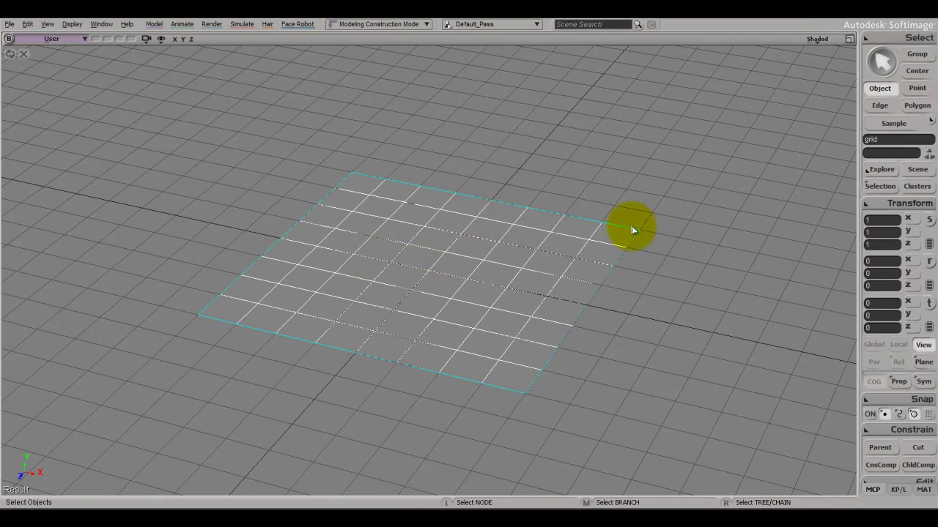
Remove the grid and bring the robot's feet back into view, closing the leftover property page.
{"action": "left_click", "coordinate": [165, 326]}
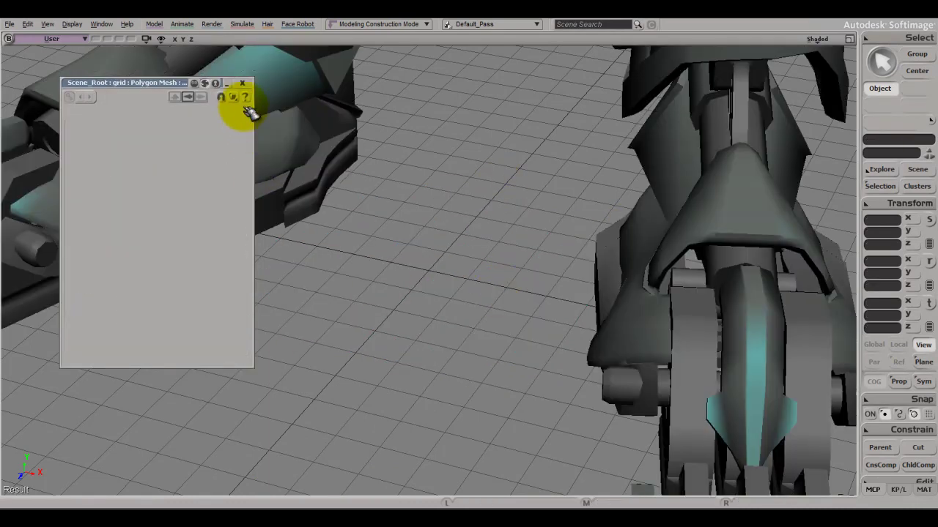
{"action": "left_click", "coordinate": [242, 83]}
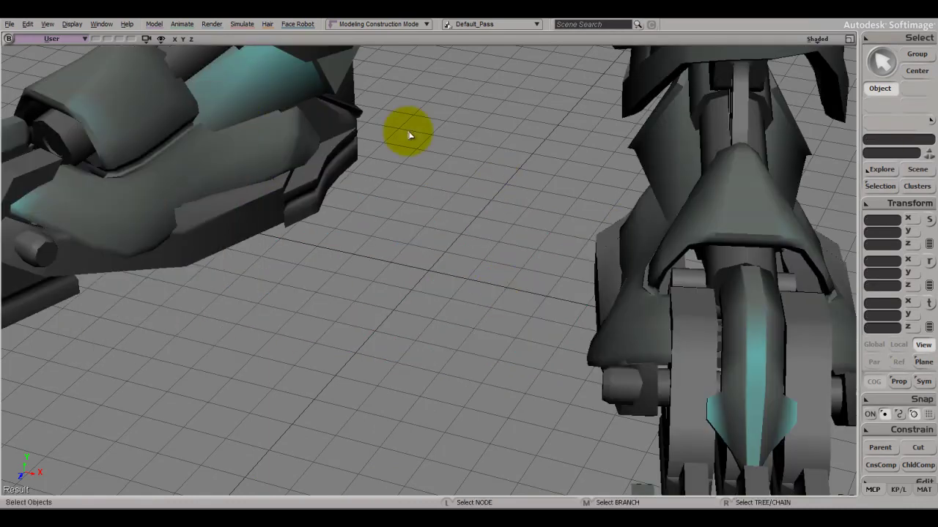
{"action": "scroll", "coordinate": [408, 135], "scroll_direction": "down", "scroll_amount": 3}
{"action": "left_click_drag", "start_coordinate": [385, 136], "coordinate": [384, 206]}
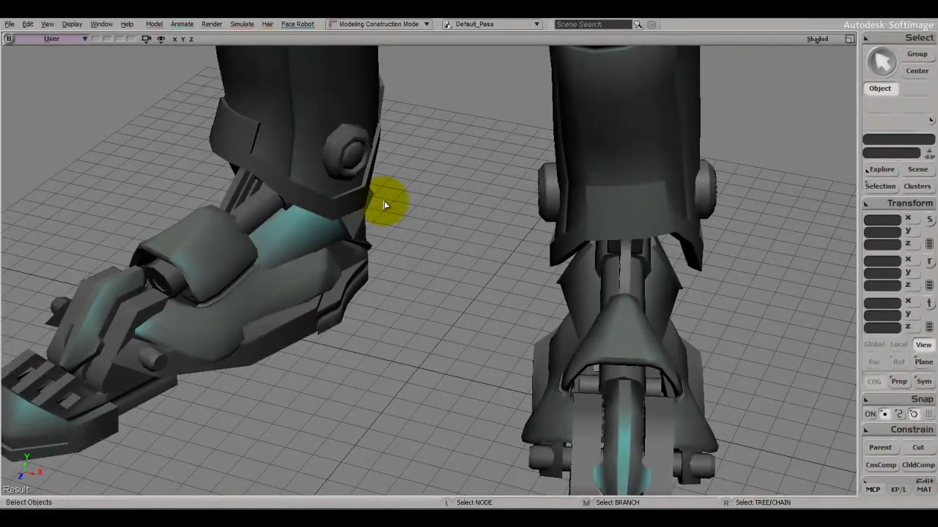
{"action": "mouse_move", "coordinate": [382, 205]}
{"action": "middle_mouse_down"}
{"action": "mouse_move", "coordinate": [371, 163]}
{"action": "mouse_move", "coordinate": [368, 205]}
{"action": "middle_mouse_up"}
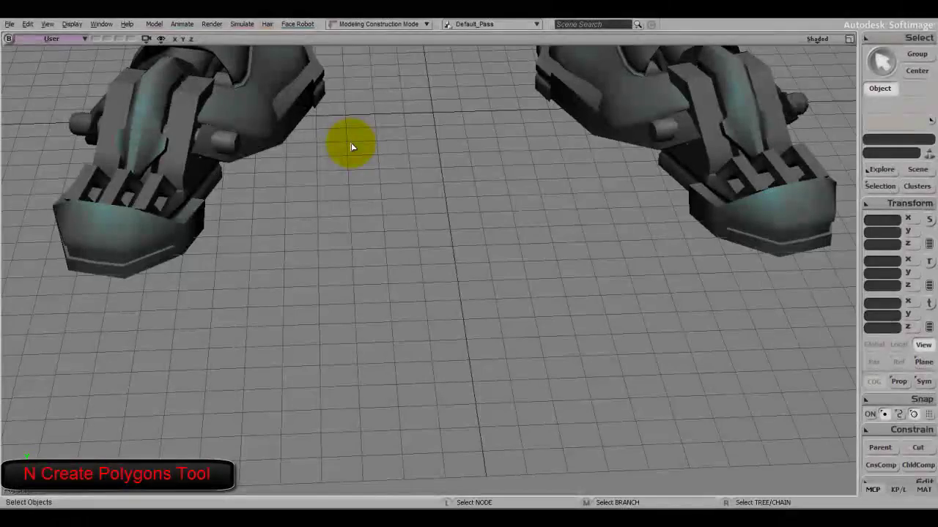
{"action": "scroll", "coordinate": [352, 147], "scroll_direction": "down", "scroll_amount": 3}
{"action": "left_click_drag", "start_coordinate": [395, 187], "coordinate": [405, 225]}
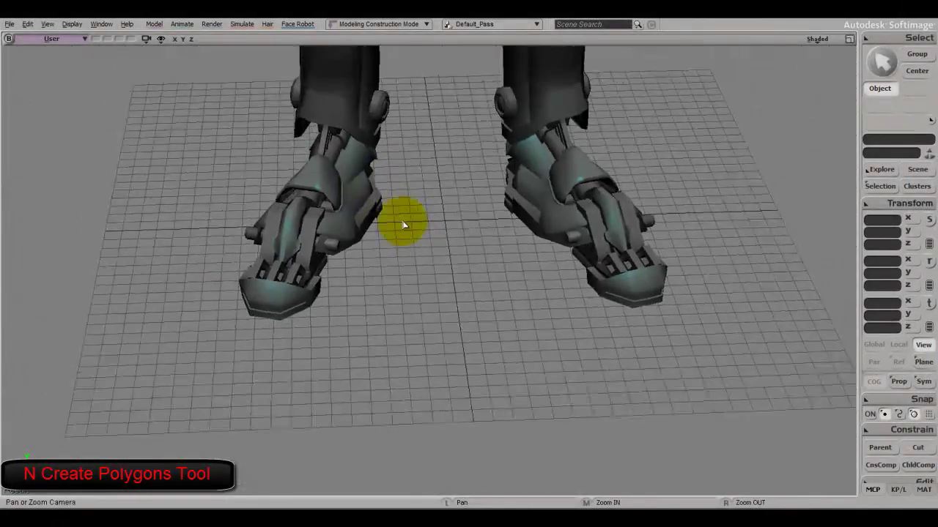
Enable grid snapping for use with the Create Polygon tool.
{"action": "key", "text": "n"}
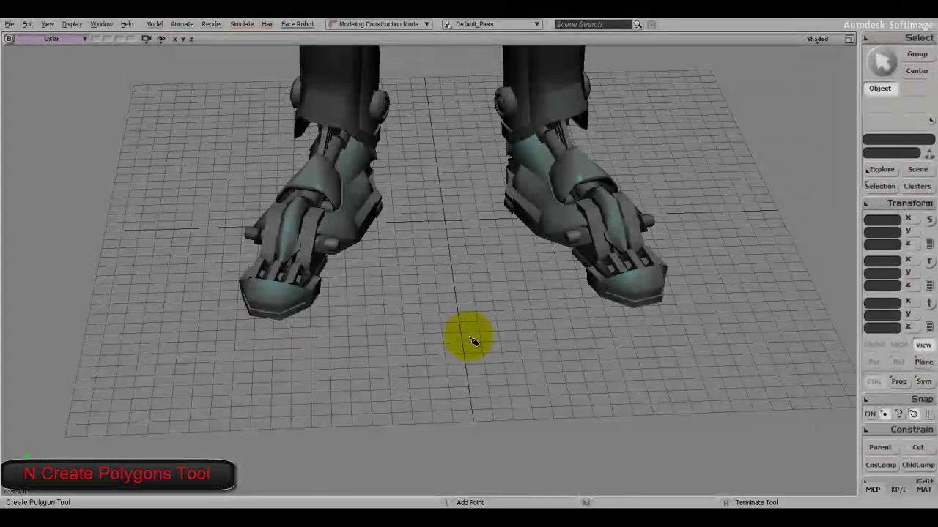
{"action": "key", "text": "ctrl"}
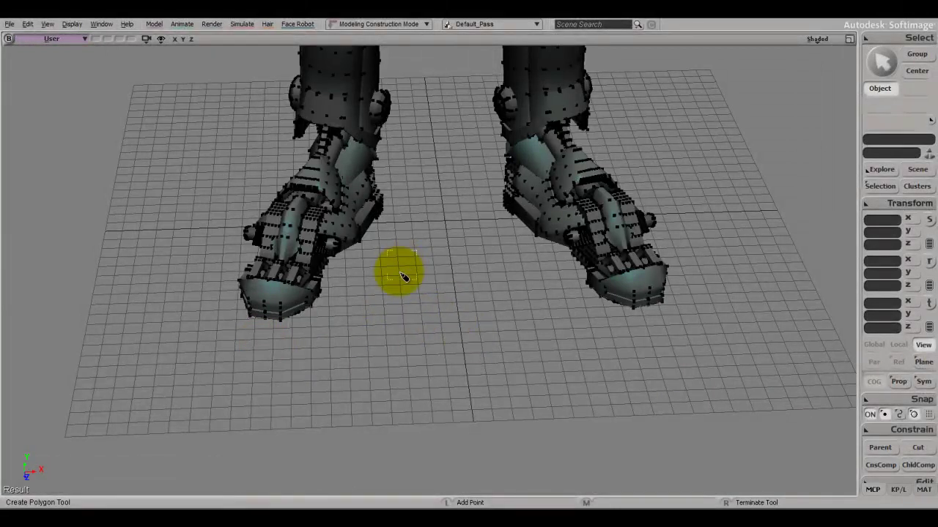
{"action": "left_click", "coordinate": [929, 415]}
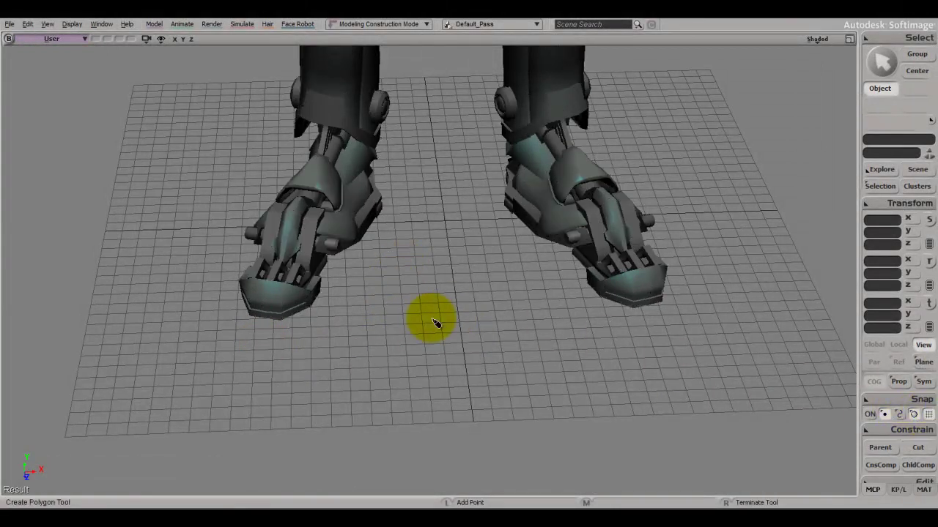
Create a four-point polygon on the ground grid between and in front of the robot's feet.
{"action": "left_click", "coordinate": [400, 285]}
{"action": "left_click", "coordinate": [543, 279]}
{"action": "left_click", "coordinate": [576, 411]}
{"action": "left_click", "coordinate": [366, 405]}
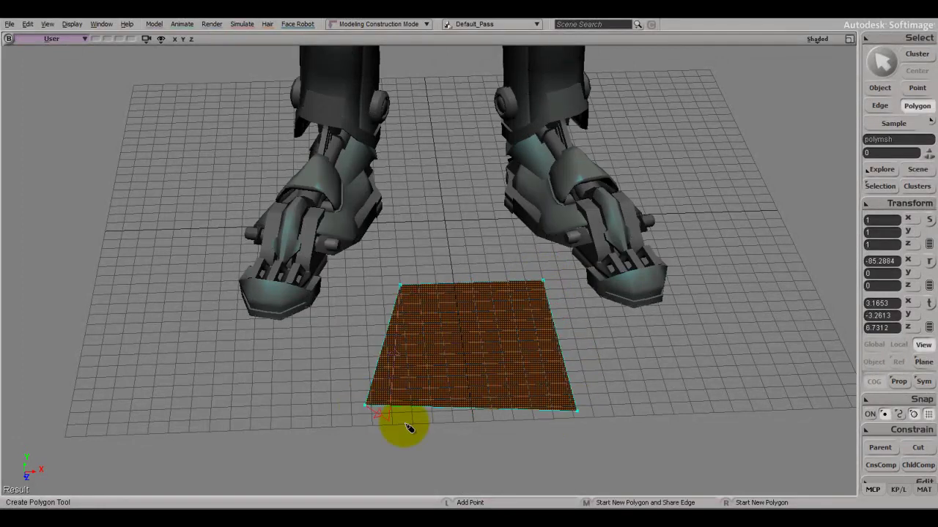
Try to extend the ground polygon with another point beside the robot's foot, undo it and leave the tool.
{"action": "left_click", "coordinate": [762, 238]}
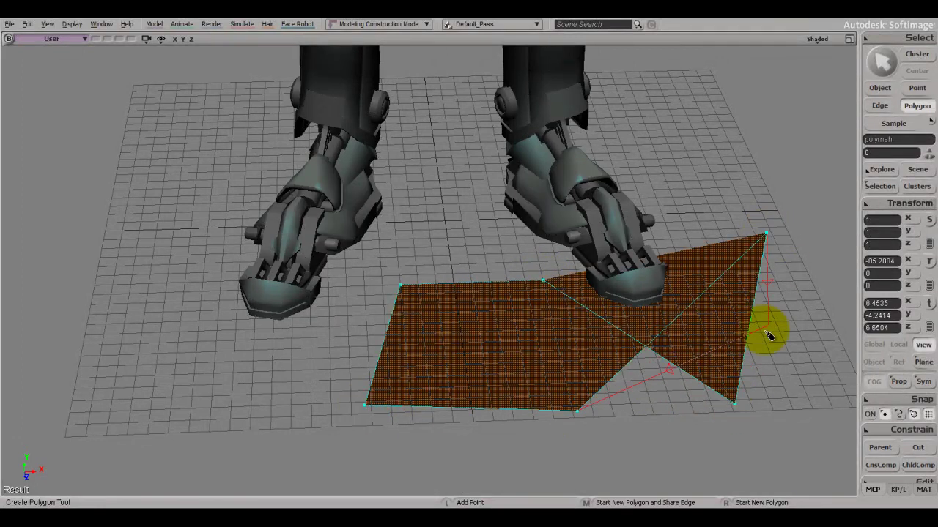
{"action": "key", "text": "ctrl+z"}
{"action": "scroll", "coordinate": [663, 412], "scroll_direction": "down", "scroll_amount": 3}
{"action": "key", "text": "Escape"}
Select the polygon mesh in front of the robot's feet and delete it.
{"action": "key", "text": "u"}
{"action": "left_click", "coordinate": [533, 361]}
{"action": "right_click", "coordinate": [508, 359]}
{"action": "left_click", "coordinate": [512, 347]}
{"action": "key", "text": "space"}
{"action": "key", "text": "s"}
{"action": "right_click_drag", "start_coordinate": [513, 373], "coordinate": [532, 312]}
{"action": "key", "text": "Delete"}
Create a four-point polygon in the empty space beside the robot's legs, and delete it.
{"action": "middle_click_drag", "start_coordinate": [532, 308], "coordinate": [483, 237]}
{"action": "key", "text": "n"}
{"action": "left_click", "coordinate": [516, 109]}
{"action": "left_click", "coordinate": [706, 70]}
{"action": "left_click", "coordinate": [729, 196]}
{"action": "left_click", "coordinate": [584, 215]}
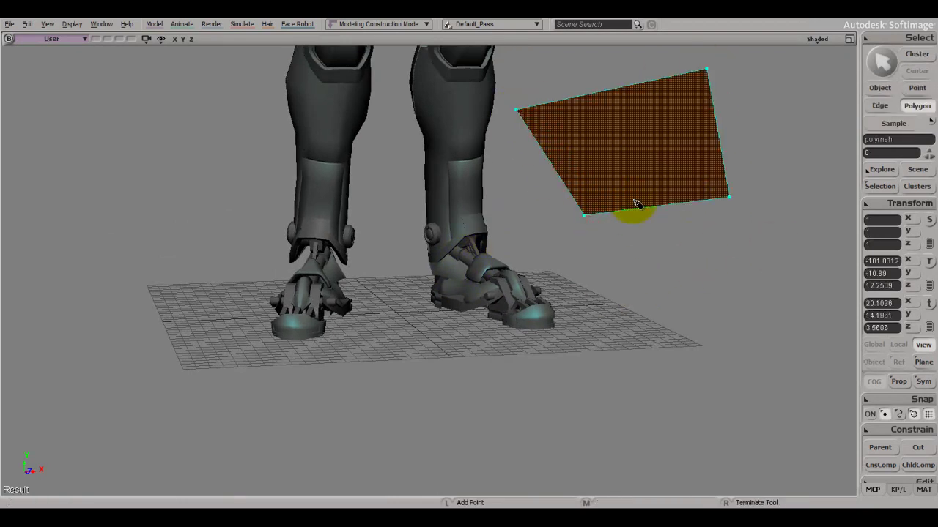
{"action": "key", "text": "Delete"}
Create a new four-point polygon beside the robot's legs and finish it, returning to object selection.
{"action": "key", "text": "n"}
{"action": "left_click", "coordinate": [517, 122]}
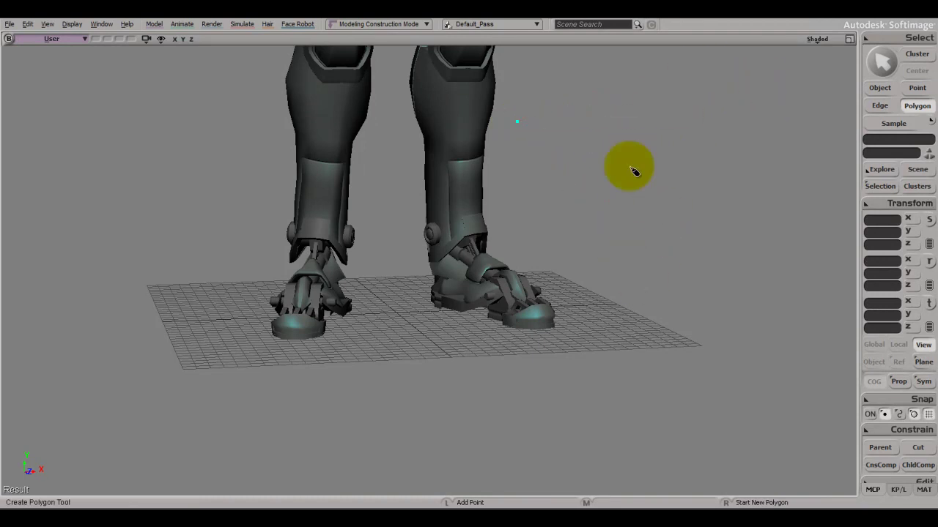
{"action": "left_click", "coordinate": [717, 70]}
{"action": "left_click", "coordinate": [795, 189]}
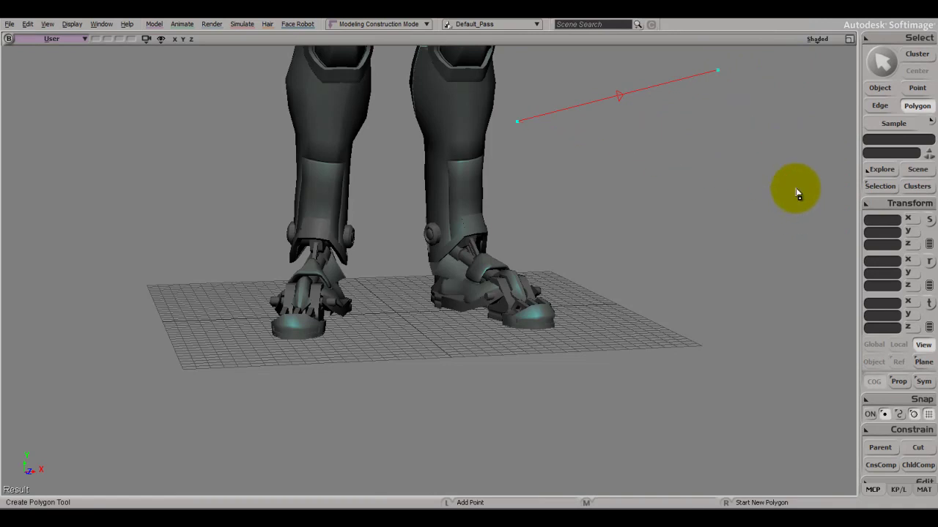
{"action": "right_click", "coordinate": [794, 190]}
{"action": "left_click", "coordinate": [558, 230]}
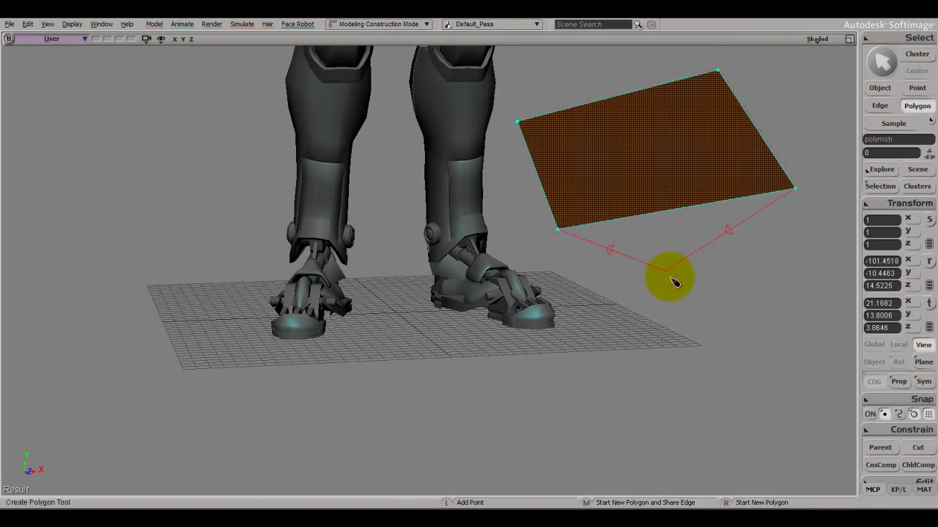
{"action": "right_click", "coordinate": [691, 268]}
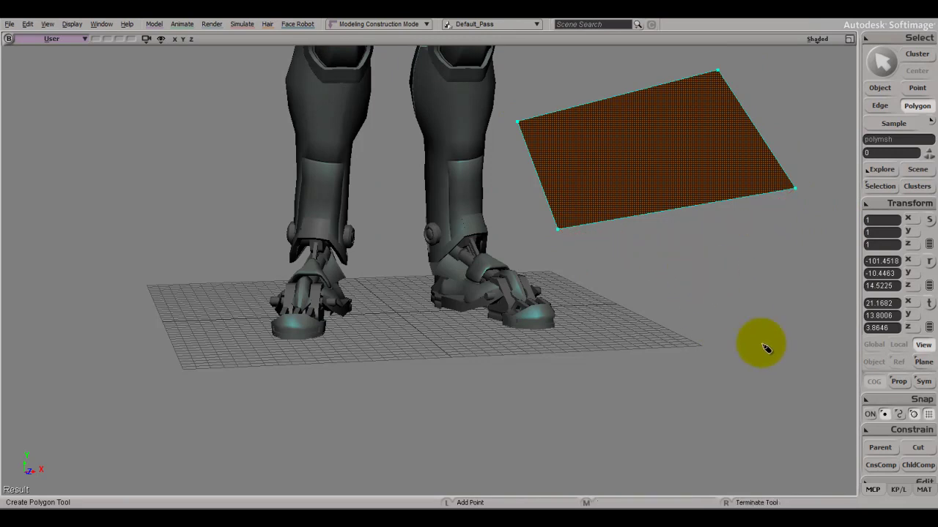
{"action": "key", "text": "space"}
Frame the polygon mesh and add a second four-point polygon that shares the edge facing away from the robot.
{"action": "key", "text": "f"}
{"action": "key", "text": "s"}
{"action": "right_click_drag", "start_coordinate": [662, 268], "coordinate": [528, 238]}
{"action": "scroll", "coordinate": [505, 231], "scroll_direction": "down", "scroll_amount": 3}
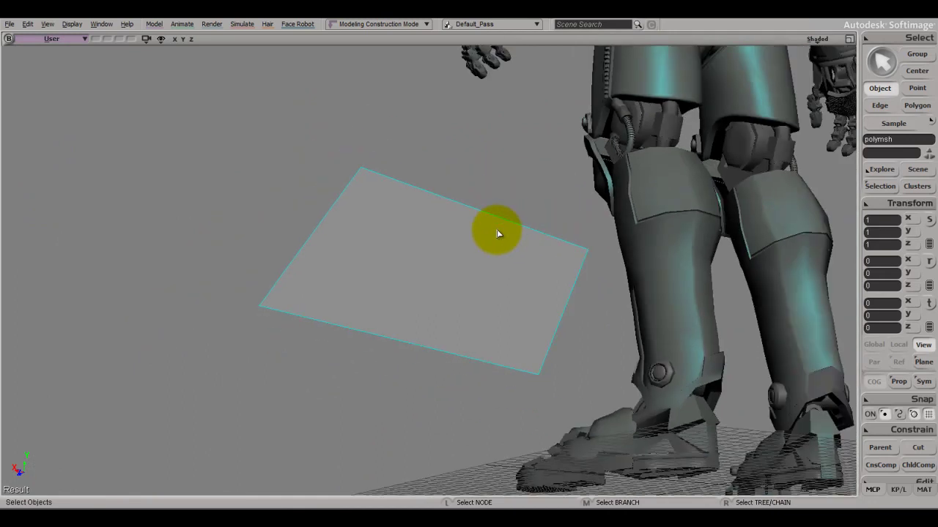
{"action": "key", "text": "n"}
{"action": "left_click", "coordinate": [327, 224]}
{"action": "left_click", "coordinate": [130, 80]}
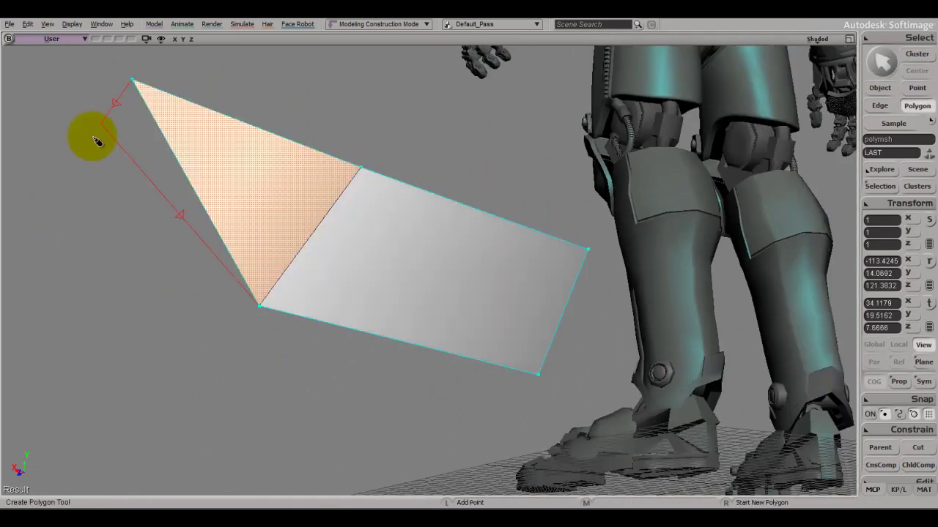
{"action": "left_click", "coordinate": [33, 209]}
{"action": "right_click_drag", "start_coordinate": [249, 358], "coordinate": [293, 219]}
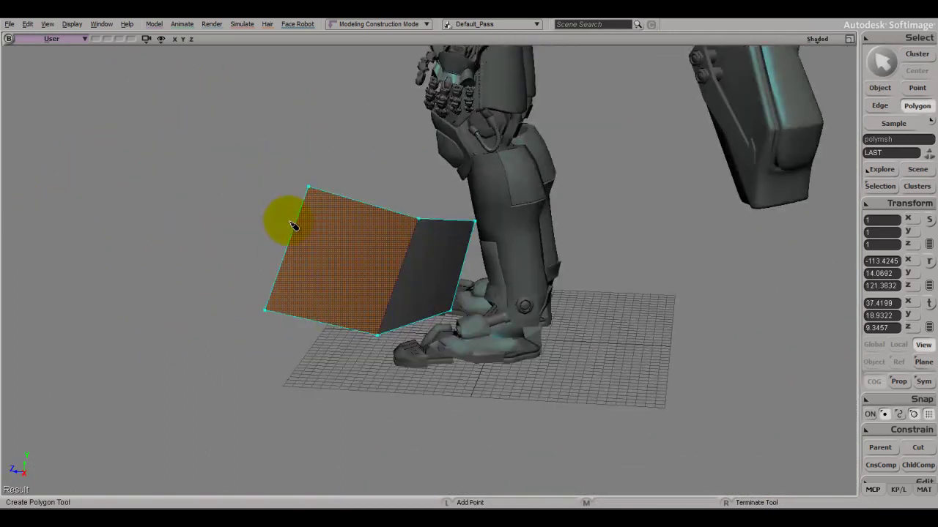
Place two more points for another polygon beside the existing ones, end polygon creation and delete the mesh.
{"action": "left_click", "coordinate": [128, 93]}
{"action": "left_click", "coordinate": [82, 232]}
{"action": "key", "text": "space"}
{"action": "key", "text": "s"}
{"action": "right_click_drag", "start_coordinate": [622, 269], "coordinate": [618, 238]}
{"action": "key", "text": "Delete"}
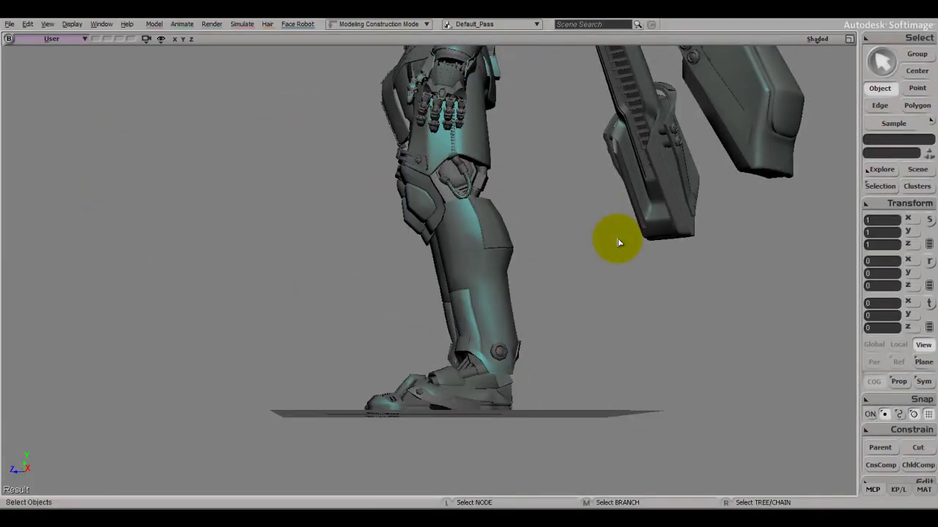
Select the robot's forearm armor, frame it and isolate it in the viewport.
{"action": "right_click_drag", "start_coordinate": [457, 210], "coordinate": [491, 228]}
{"action": "key", "text": "z"}
{"action": "left_click_drag", "start_coordinate": [197, 134], "coordinate": [364, 408]}
{"action": "left_click_drag", "start_coordinate": [379, 251], "coordinate": [384, 321]}
{"action": "left_click", "coordinate": [390, 139]}
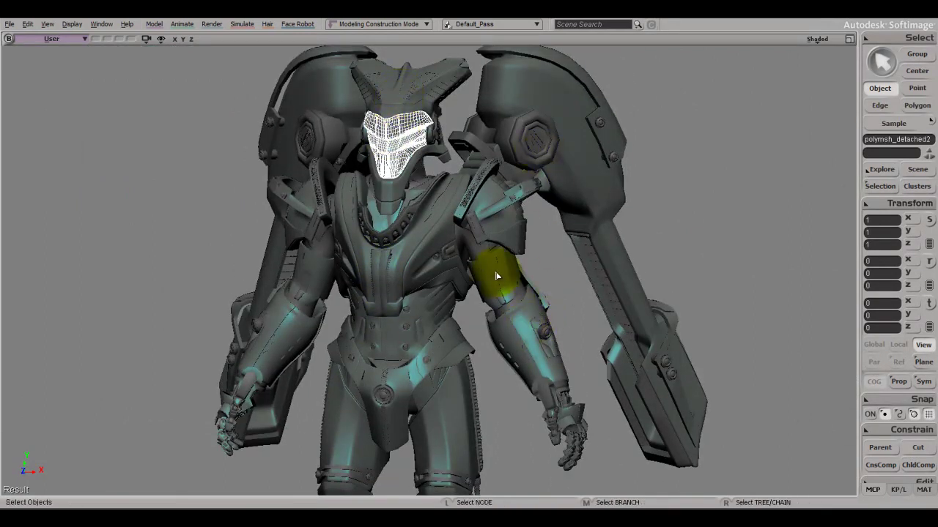
{"action": "left_click", "coordinate": [509, 274]}
{"action": "left_click", "coordinate": [515, 334]}
{"action": "key", "text": "f"}
{"action": "key", "text": "s"}
{"action": "right_click_drag", "start_coordinate": [589, 295], "coordinate": [516, 320]}
{"action": "key", "text": "shift+i"}
{"action": "key", "text": "s"}
{"action": "key", "text": "space"}
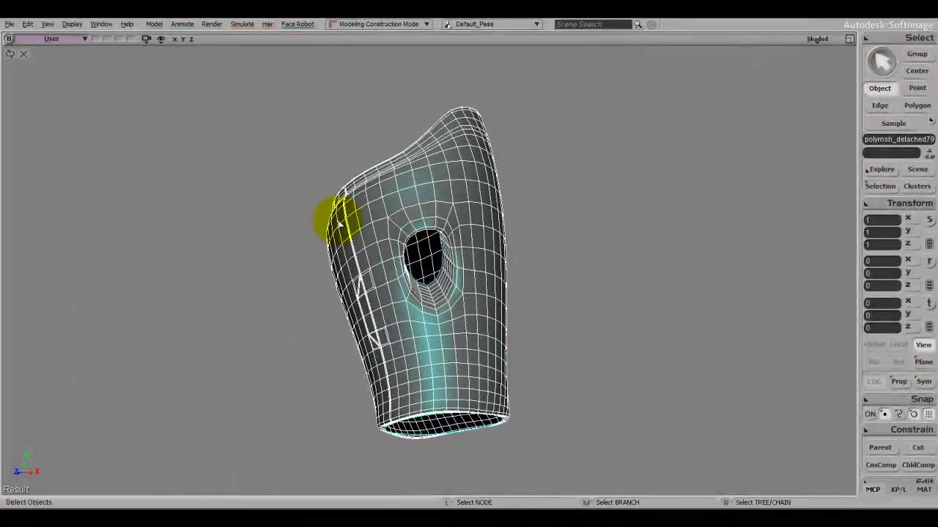
Look up the key bindings for Change Subdivision Down and Change Subdivision Up in the keyboard mapping, and close it.
{"action": "left_click", "coordinate": [9, 23]}
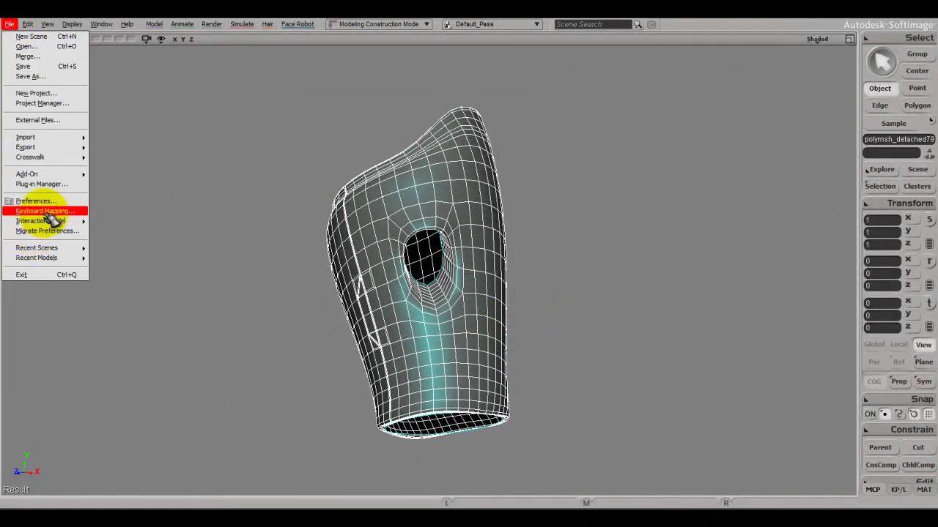
{"action": "left_click", "coordinate": [44, 211]}
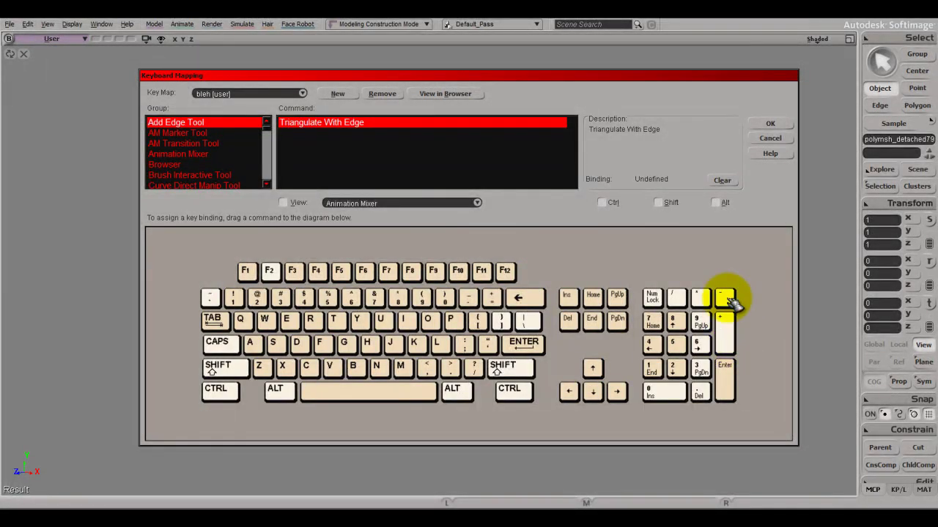
{"action": "left_click", "coordinate": [495, 299]}
{"action": "left_click", "coordinate": [469, 301]}
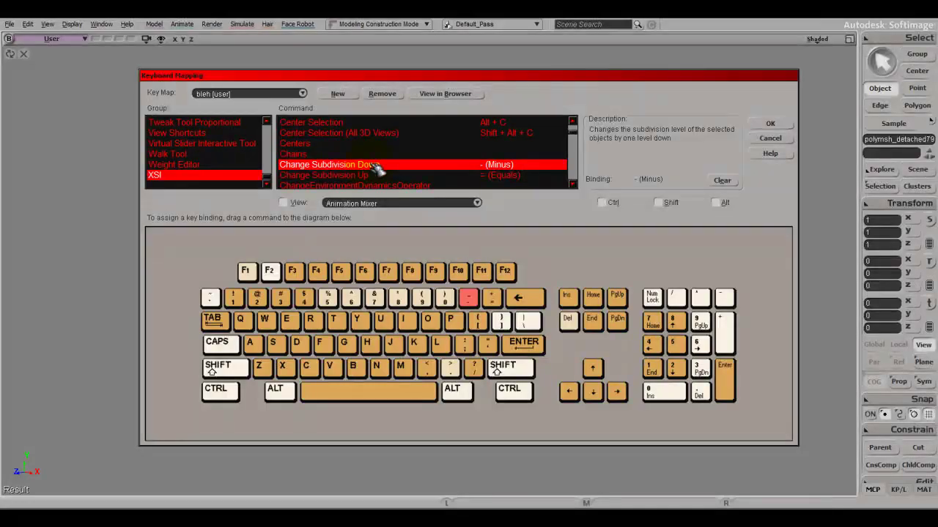
{"action": "left_click", "coordinate": [772, 130]}
Select the isolated forearm armor, raise its subdivision level and deselect it.
{"action": "key", "text": "s"}
{"action": "right_click_drag", "start_coordinate": [596, 253], "coordinate": [565, 307]}
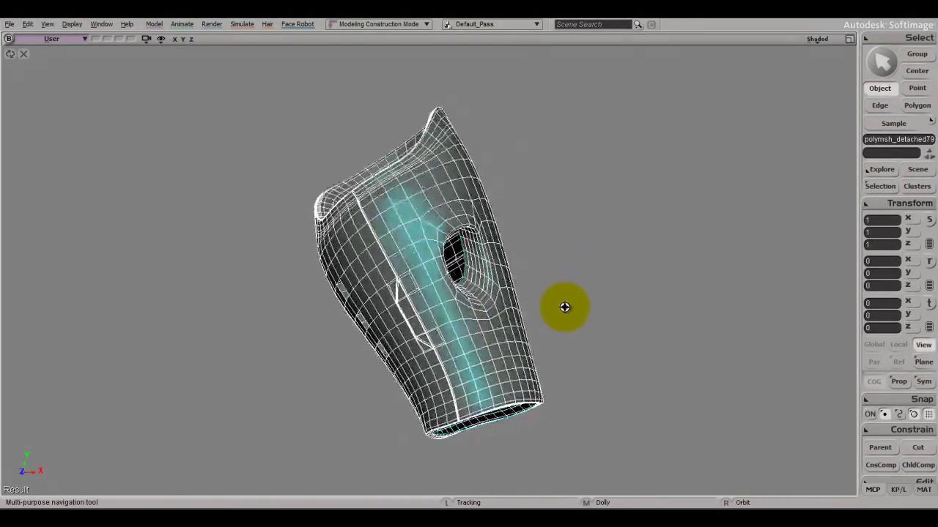
{"action": "key", "text": "space"}
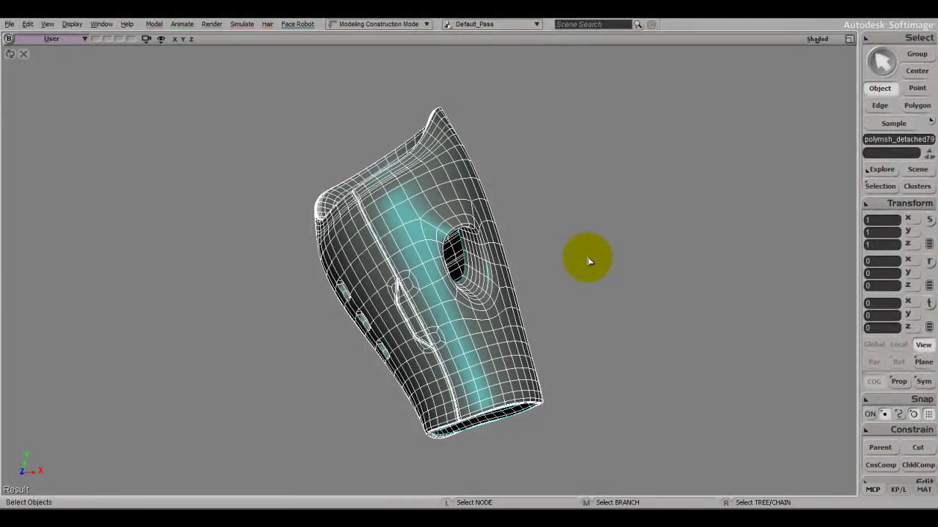
{"action": "left_click", "coordinate": [609, 251]}
{"action": "key", "text": "s"}
{"action": "scroll", "coordinate": [614, 260], "scroll_direction": "up", "scroll_amount": 5}
{"action": "mouse_move", "coordinate": [622, 285]}
{"action": "right_mouse_down"}
{"action": "mouse_move", "coordinate": [637, 227]}
{"action": "mouse_move", "coordinate": [647, 247]}
{"action": "mouse_move", "coordinate": [592, 265]}
{"action": "mouse_move", "coordinate": [620, 268]}
{"action": "right_mouse_up"}
{"action": "scroll", "coordinate": [646, 246], "scroll_direction": "down", "scroll_amount": 5}
{"action": "key", "text": "space"}
{"action": "left_click", "coordinate": [512, 315]}
{"action": "left_click", "coordinate": [674, 258]}
{"action": "left_click", "coordinate": [525, 328]}
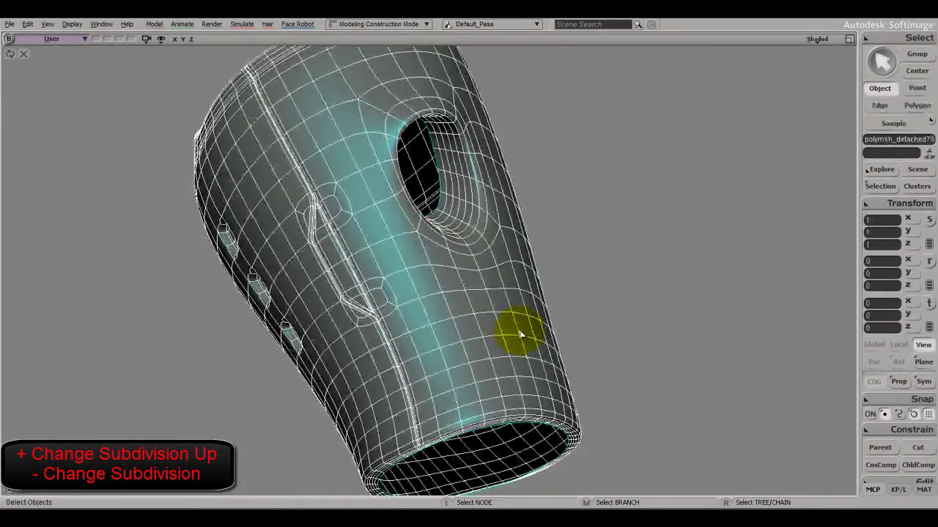
{"action": "key", "text": "KP_Add"}
{"action": "left_click", "coordinate": [632, 239]}
Reselect the forearm armor, raise its subdivision level to the maximum and inspect the smoothed surface with nothing selected.
{"action": "key", "text": "s"}
{"action": "right_click_drag", "start_coordinate": [698, 323], "coordinate": [461, 324]}
{"action": "key", "text": "space"}
{"action": "left_click", "coordinate": [461, 325]}
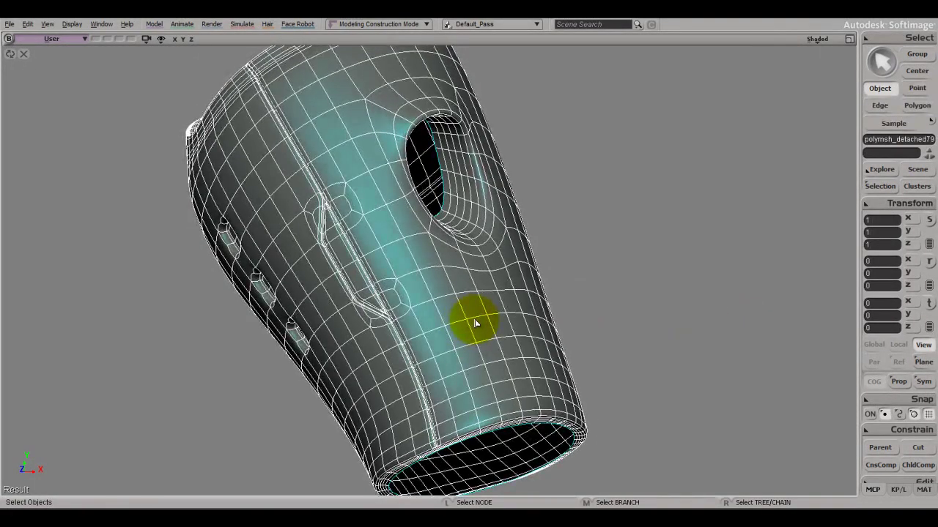
{"action": "key", "text": "KP_Add"}
{"action": "left_click", "coordinate": [639, 242]}
{"action": "key", "text": "s"}
{"action": "right_click_drag", "start_coordinate": [672, 289], "coordinate": [675, 279]}
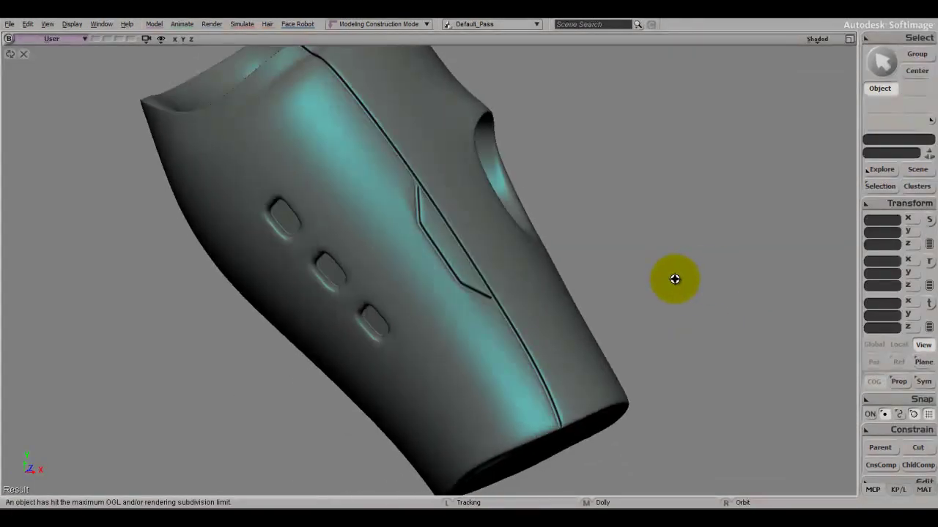
{"action": "key", "text": "space"}
{"action": "right_click_drag", "start_coordinate": [454, 326], "coordinate": [414, 333]}
{"action": "right_click_drag", "start_coordinate": [491, 315], "coordinate": [493, 316]}
{"action": "key", "text": "space"}
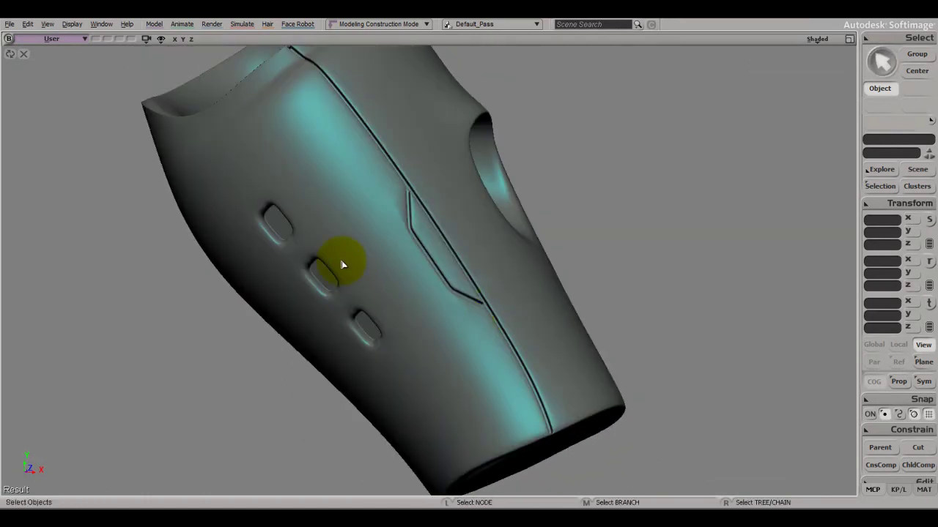
Select the forearm armor, exit isolation, lower its subdivision level to the minimum and deselect it.
{"action": "left_click", "coordinate": [327, 193]}
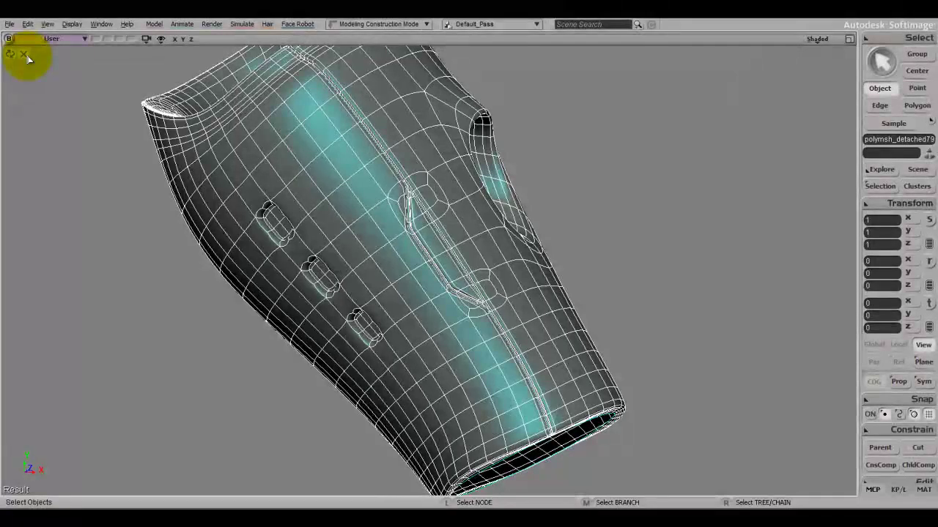
{"action": "left_click", "coordinate": [25, 56]}
{"action": "scroll", "coordinate": [408, 258], "scroll_direction": "down", "scroll_amount": 3}
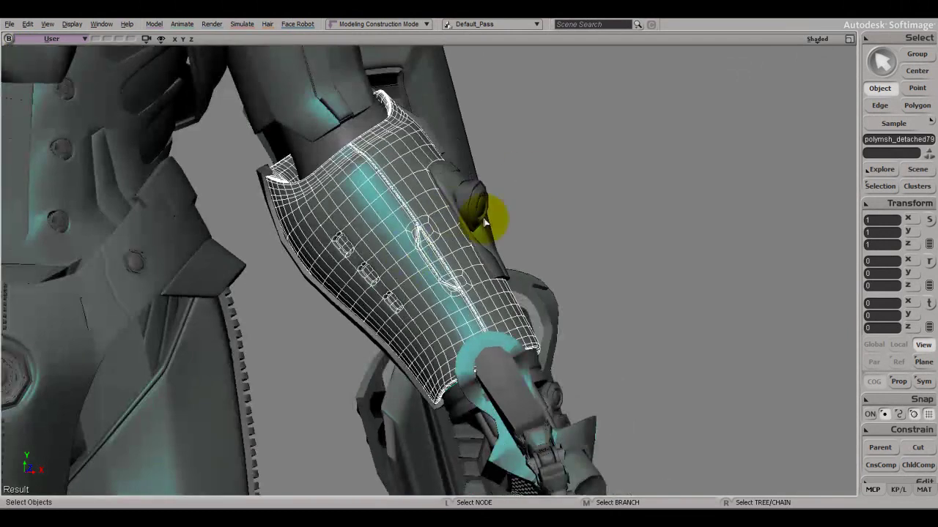
{"action": "key", "text": "KP_Add"}
{"action": "left_click", "coordinate": [638, 166]}
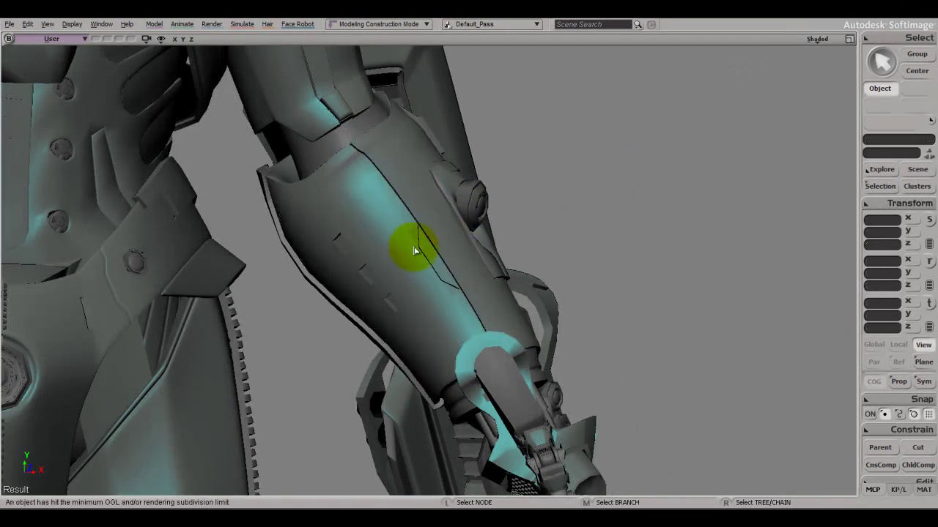
Select the robot's face mask, frame it and hide it to expose the face underneath.
{"action": "scroll", "coordinate": [416, 251], "scroll_direction": "down", "scroll_amount": 3}
{"action": "left_click_drag", "start_coordinate": [237, 182], "coordinate": [342, 343]}
{"action": "right_click_drag", "start_coordinate": [441, 190], "coordinate": [432, 203]}
{"action": "left_click_drag", "start_coordinate": [431, 203], "coordinate": [430, 269]}
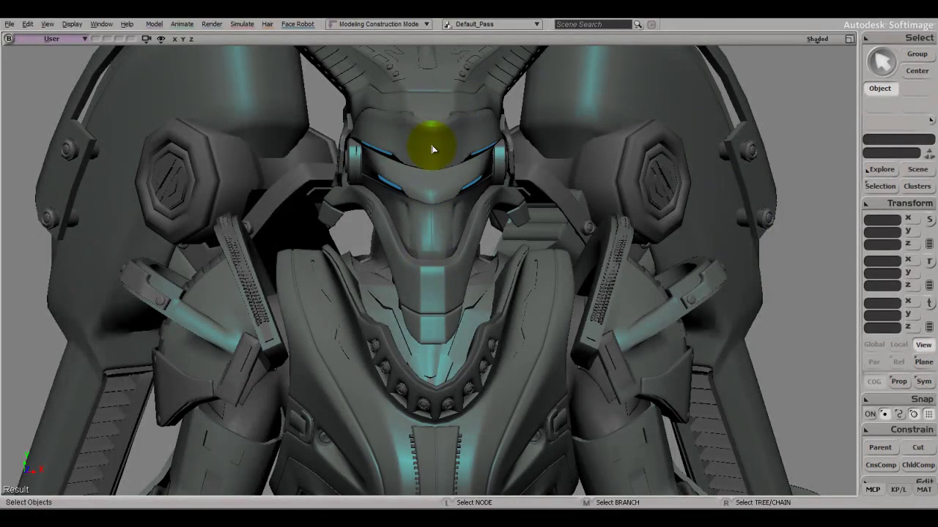
{"action": "left_click", "coordinate": [463, 178]}
{"action": "key", "text": "f"}
{"action": "right_click_drag", "start_coordinate": [464, 184], "coordinate": [477, 252]}
{"action": "key", "text": "h"}
{"action": "key", "text": "s"}
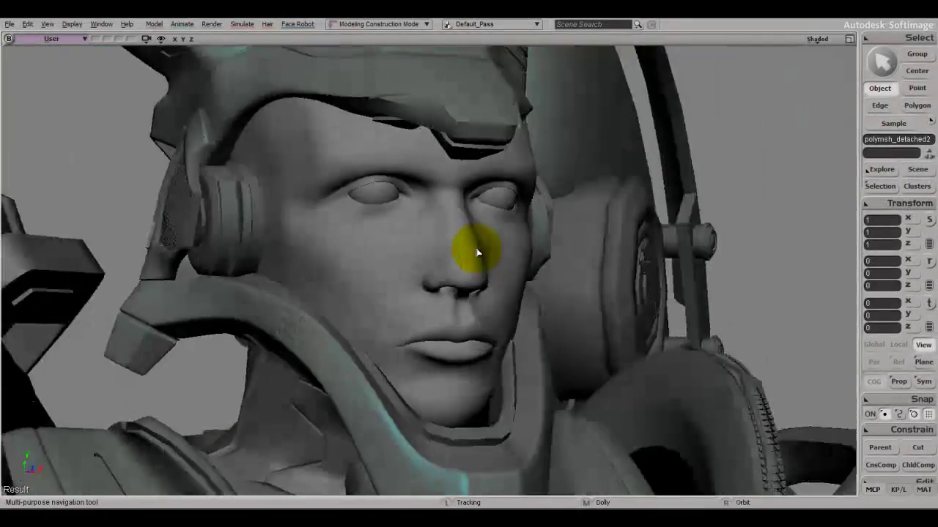
Unhide the face mask and toggle its visibility again, leaving it shown on the robot's head.
{"action": "key", "text": "h"}
{"action": "key", "text": "s"}
{"action": "middle_click_drag", "start_coordinate": [477, 252], "coordinate": [627, 169]}
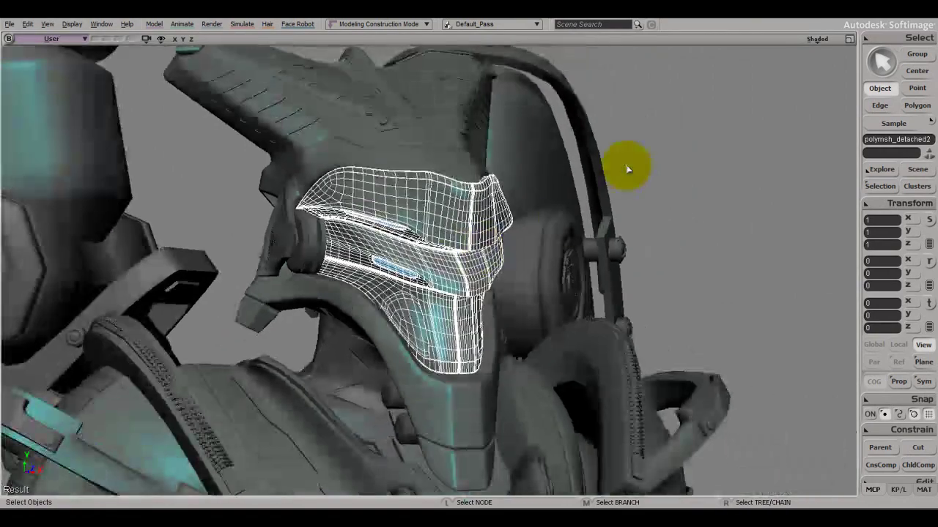
{"action": "key", "text": "h"}
{"action": "key", "text": "s"}
{"action": "right_click_drag", "start_coordinate": [485, 318], "coordinate": [470, 272]}
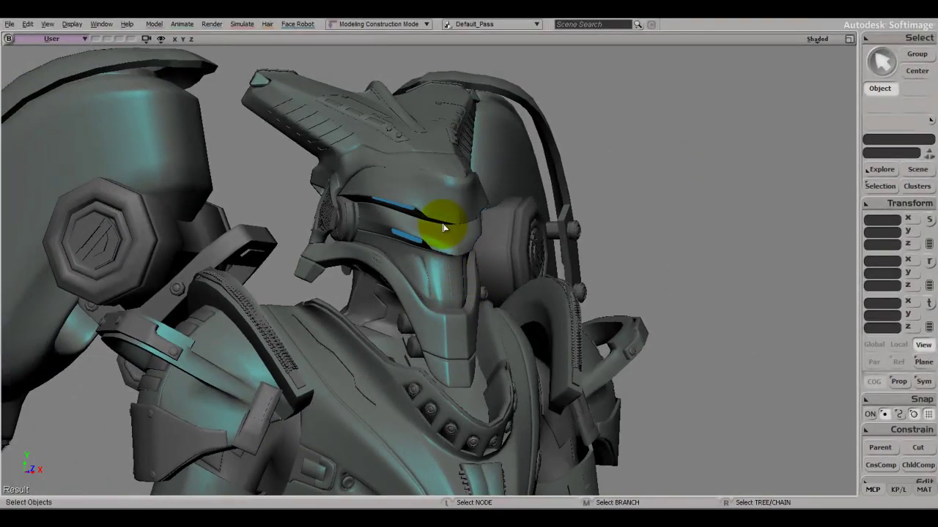